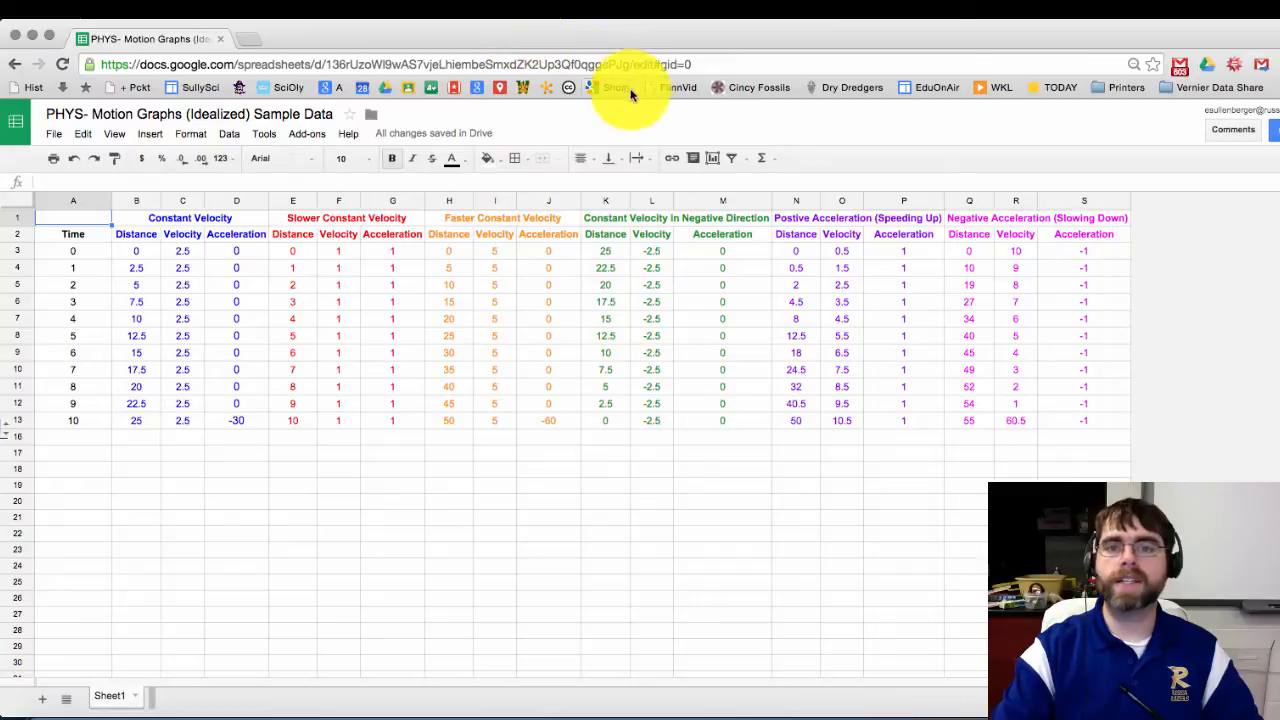
Step: Rearrange the spreadsheet window, snapping it to half screen and back to full screen
left_click_drag(646, 36, 1279, 50)
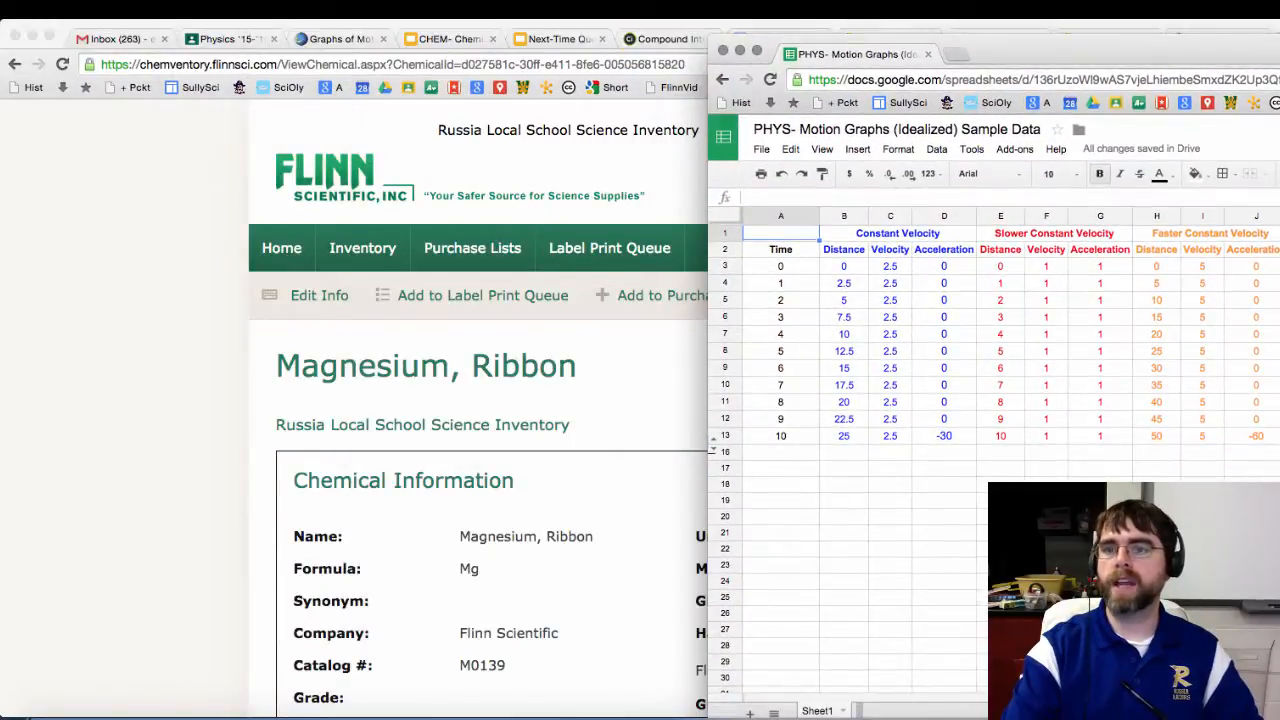
left_click(757, 50)
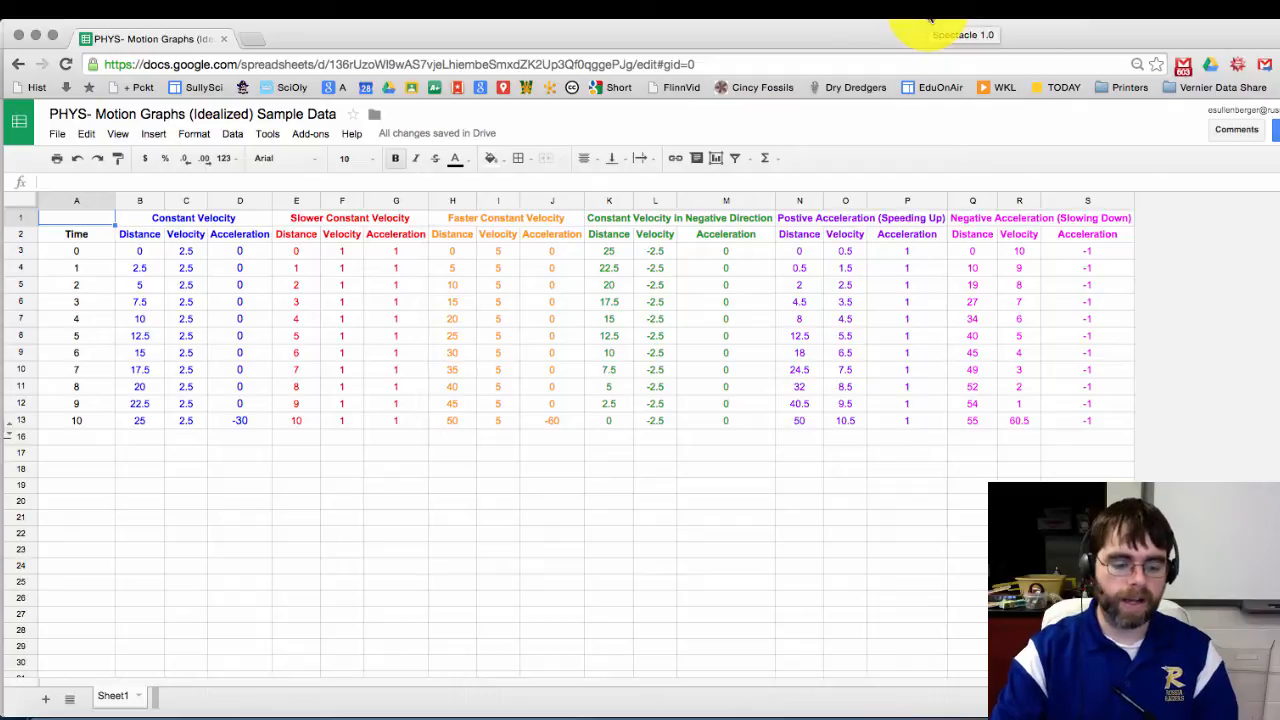
key("super+alt+Right")
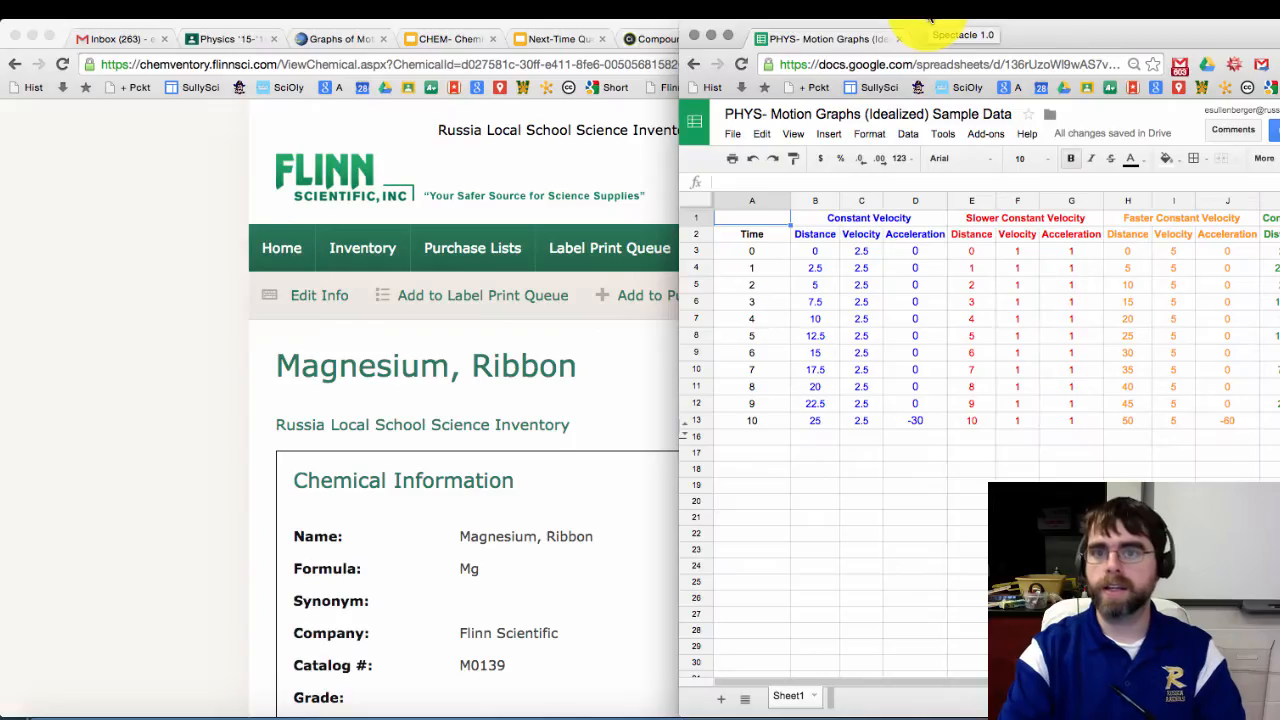
key("super+alt+Left")
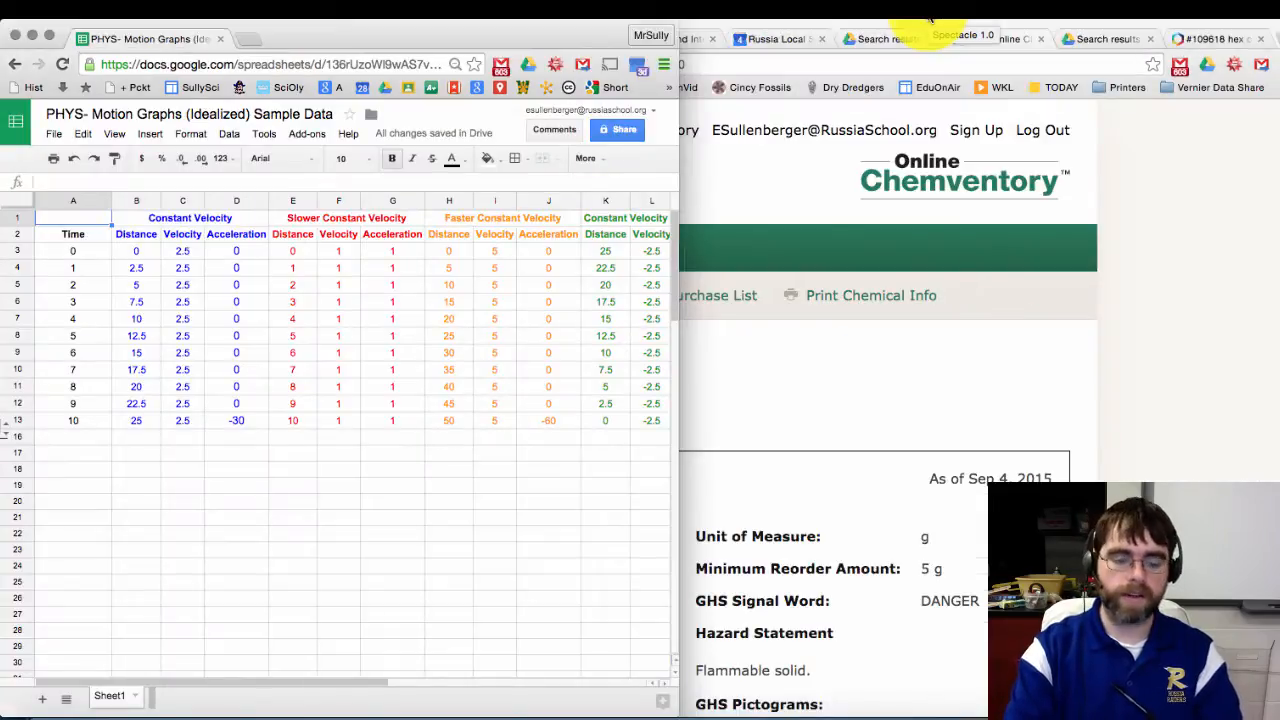
key("super+alt+f")
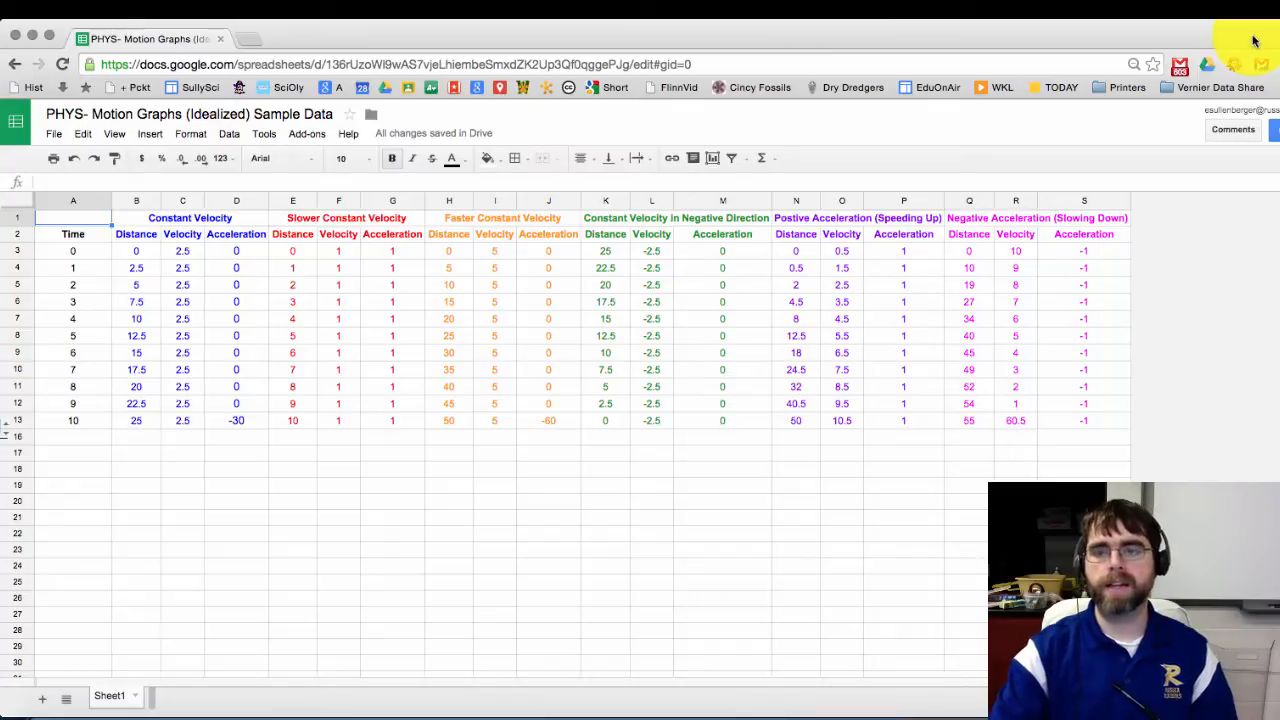
key("super+alt+f")
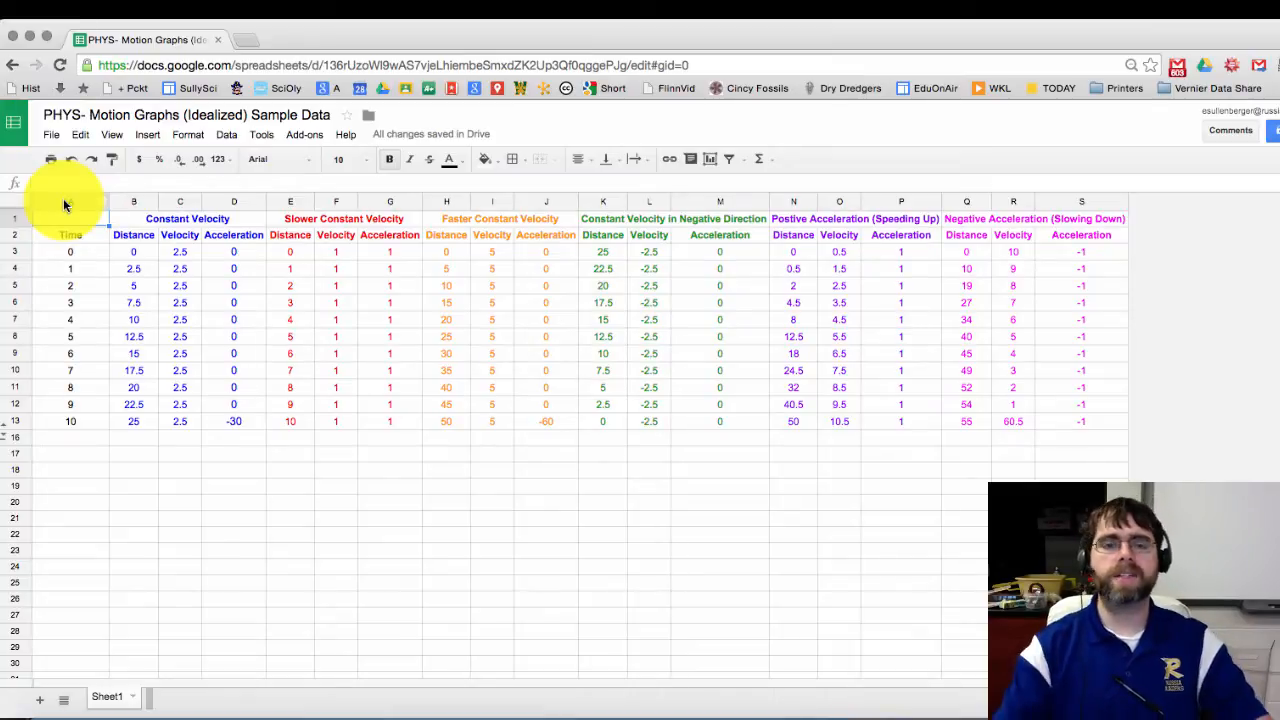
Step: Select the series header cells, then enter X in cell A1 and delete it again
left_click_drag(194, 214, 1080, 229)
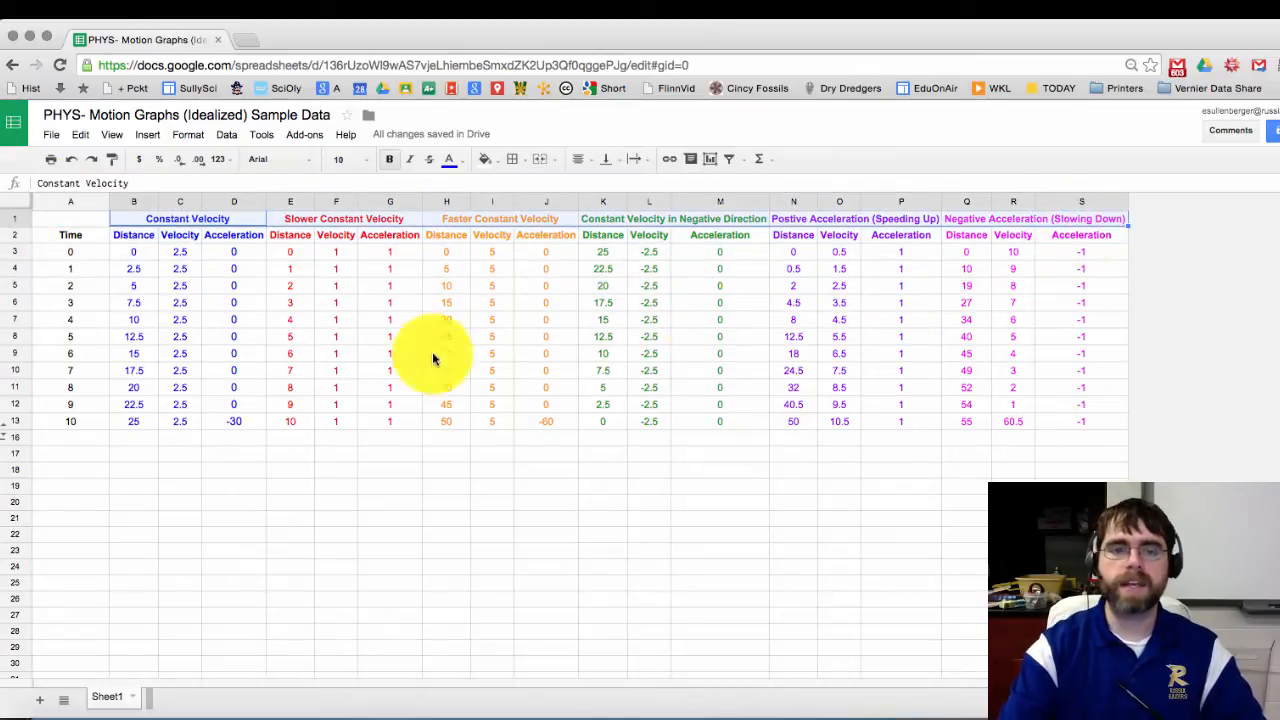
left_click(61, 441)
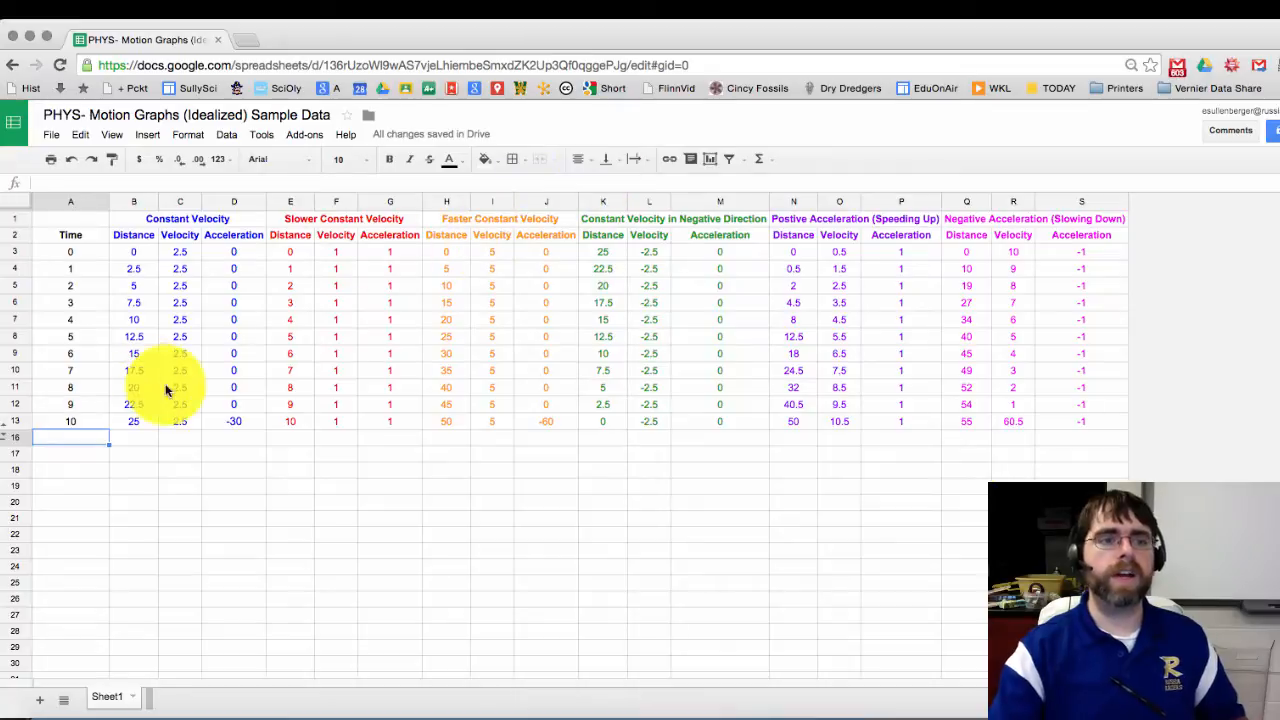
left_click(82, 228)
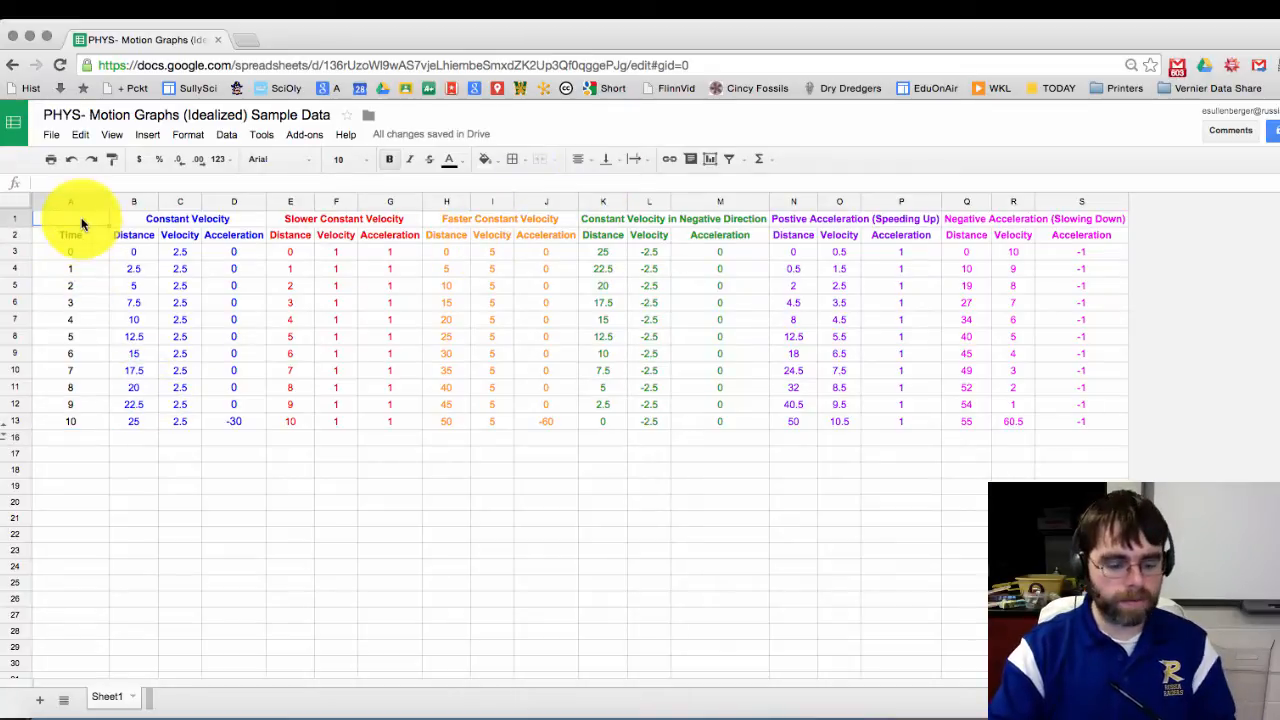
type("X")
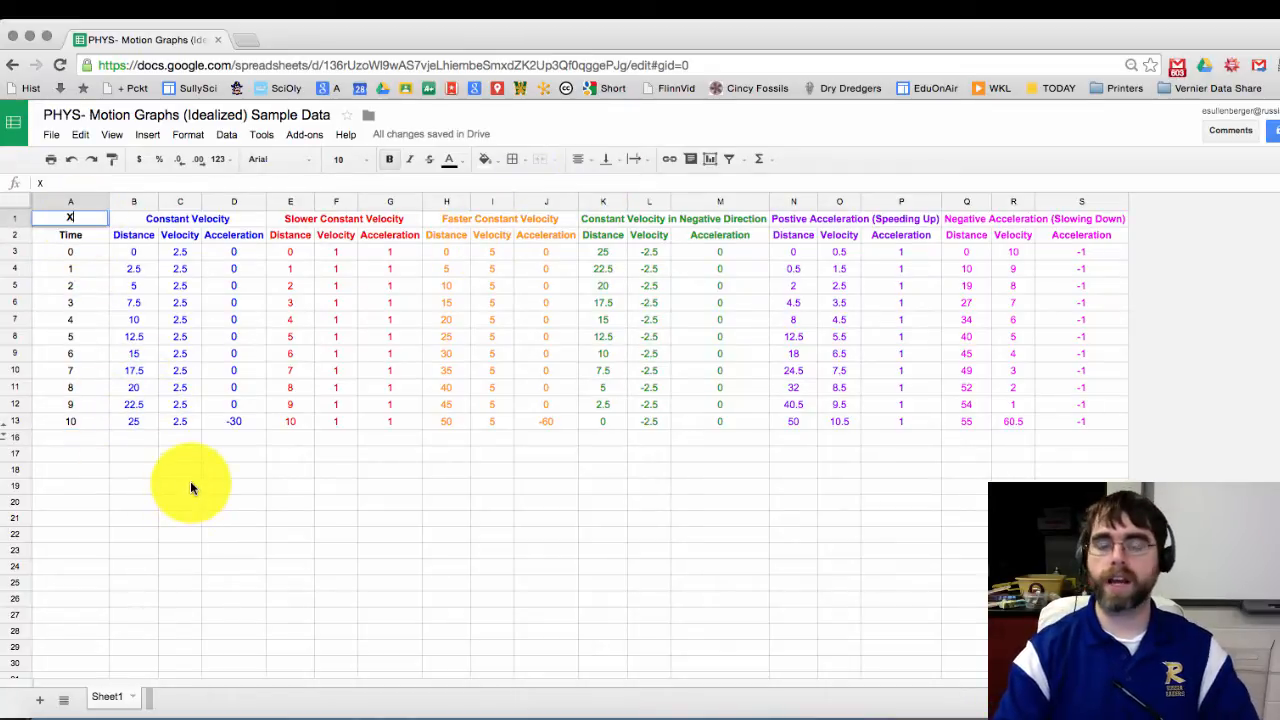
left_click(108, 453)
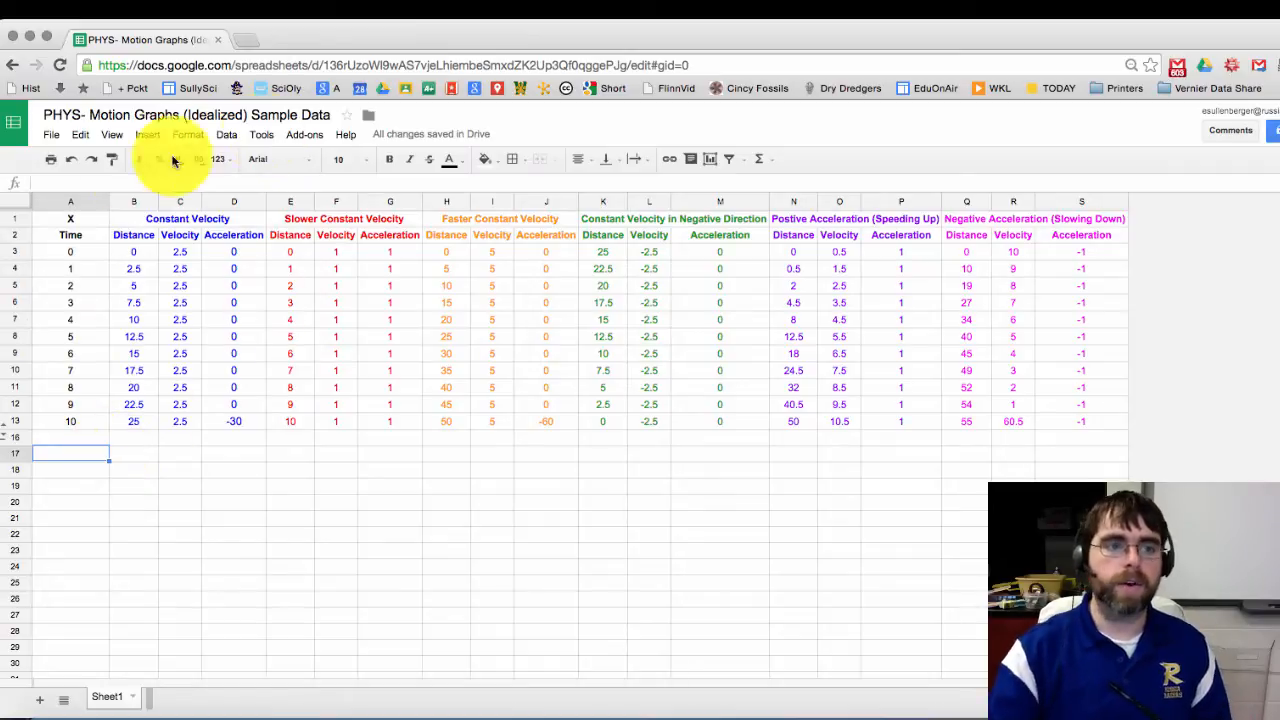
left_click(95, 224)
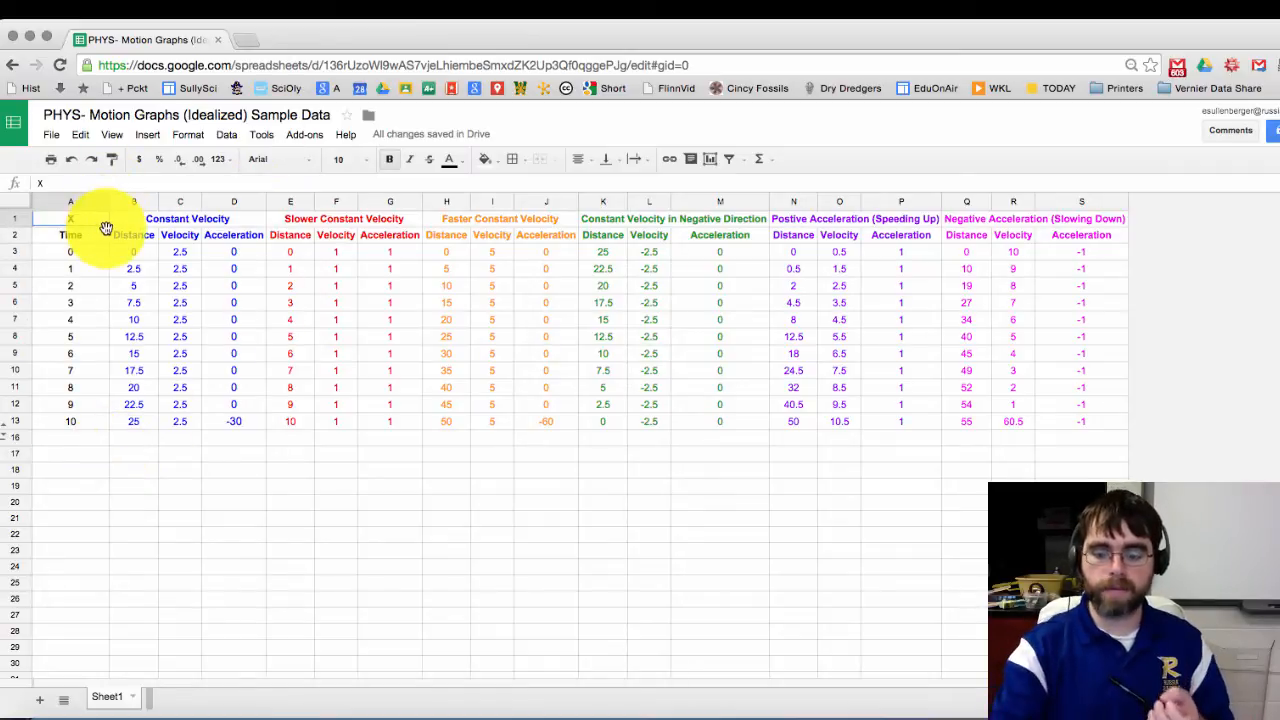
key("Delete")
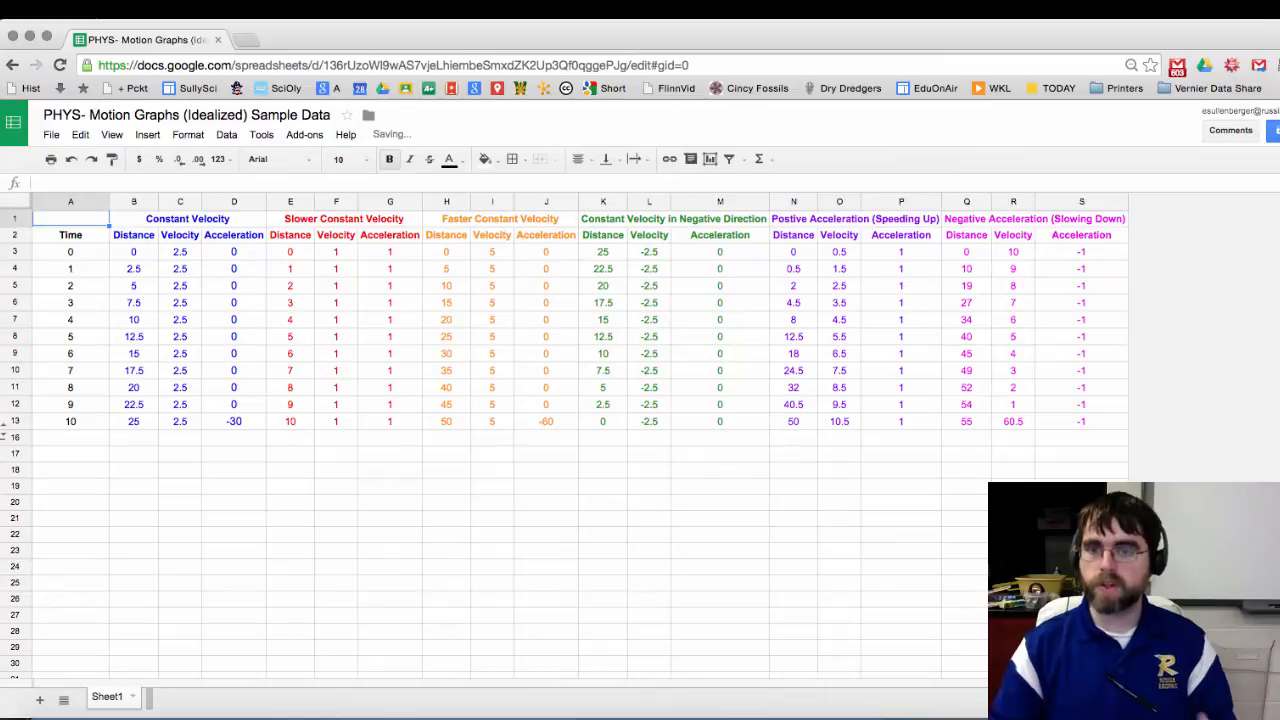
Step: Step through the series headers from Constant Velocity to Positive Acceleration and back
left_click(161, 221)
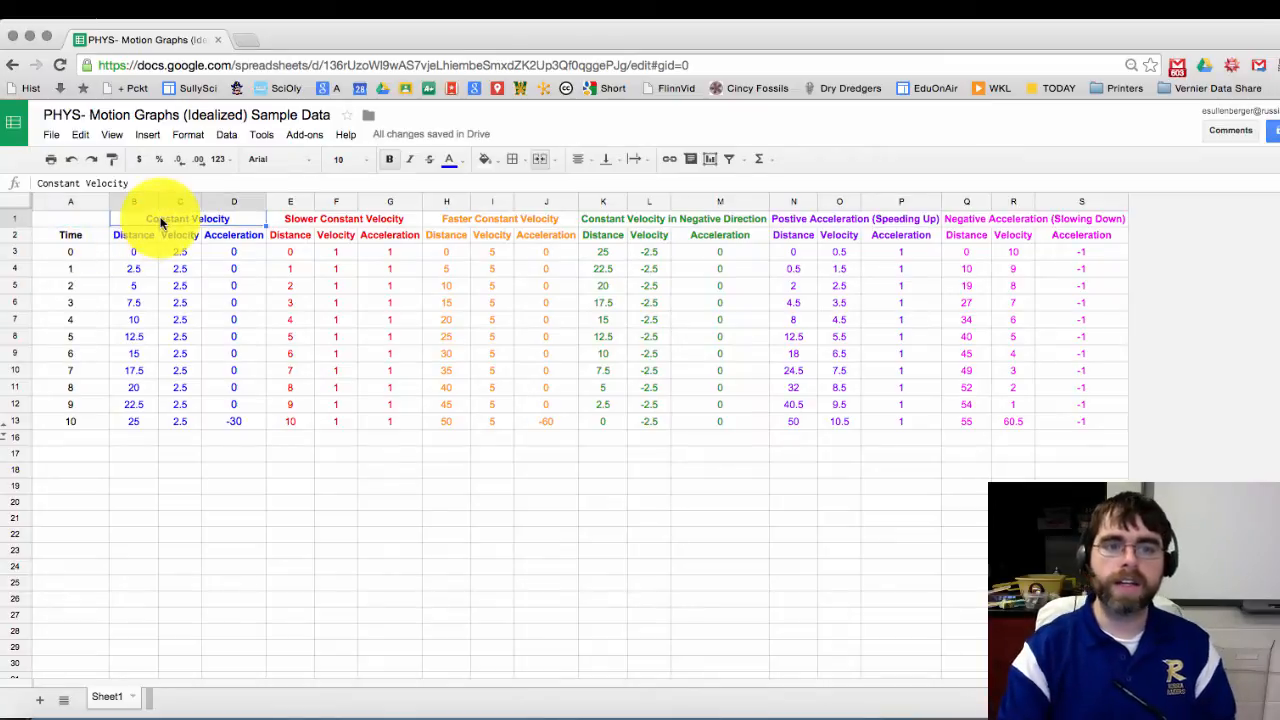
key("Right")
key("Right")
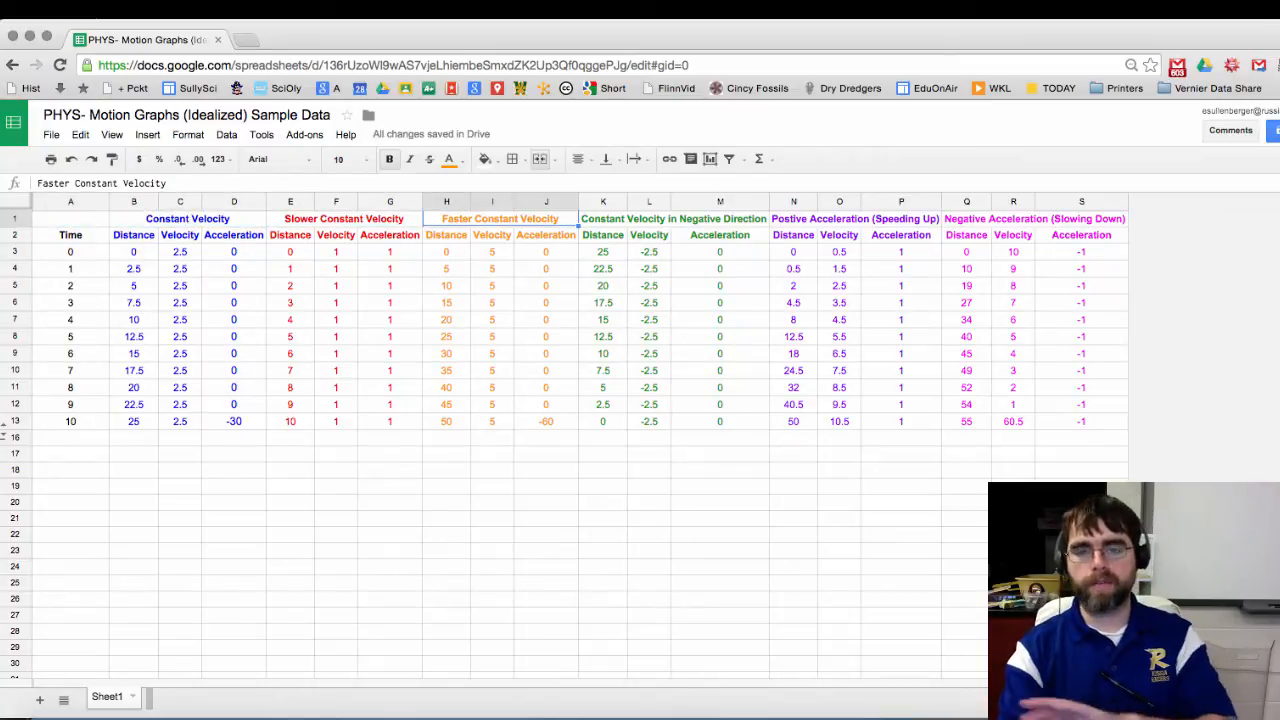
key("Right")
key("Left")
key("Right")
key("Right")
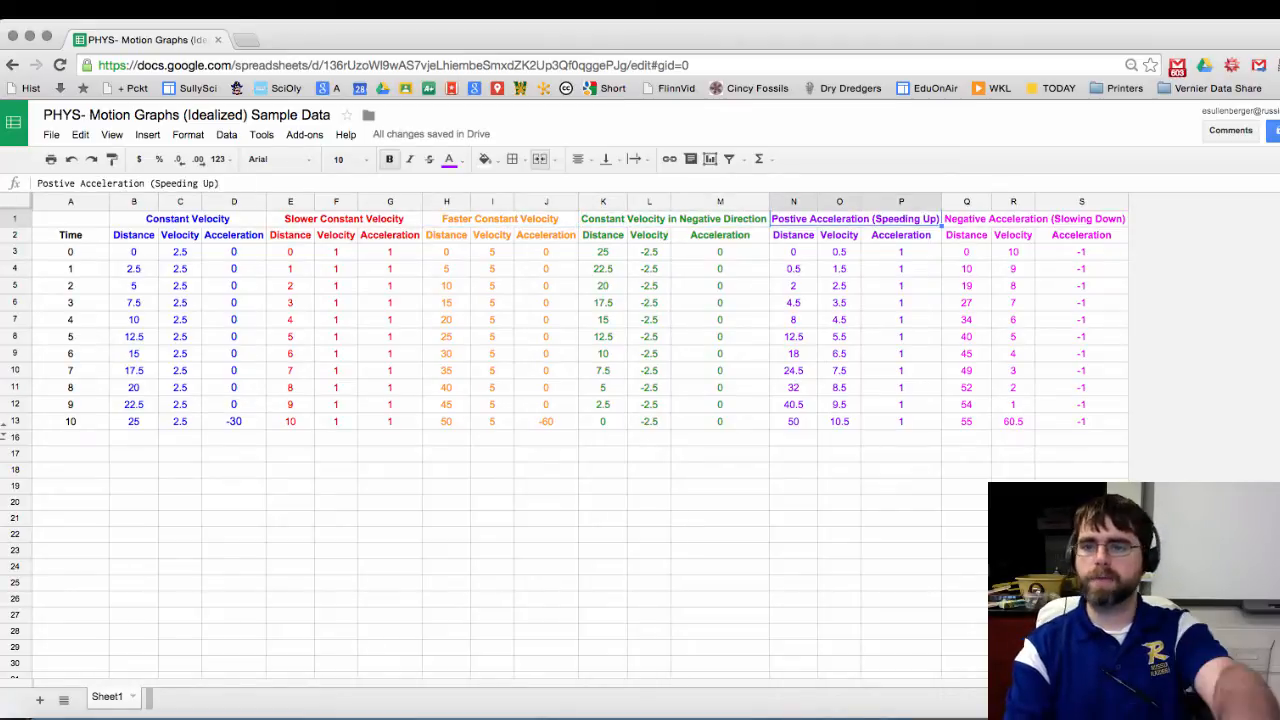
key("Right")
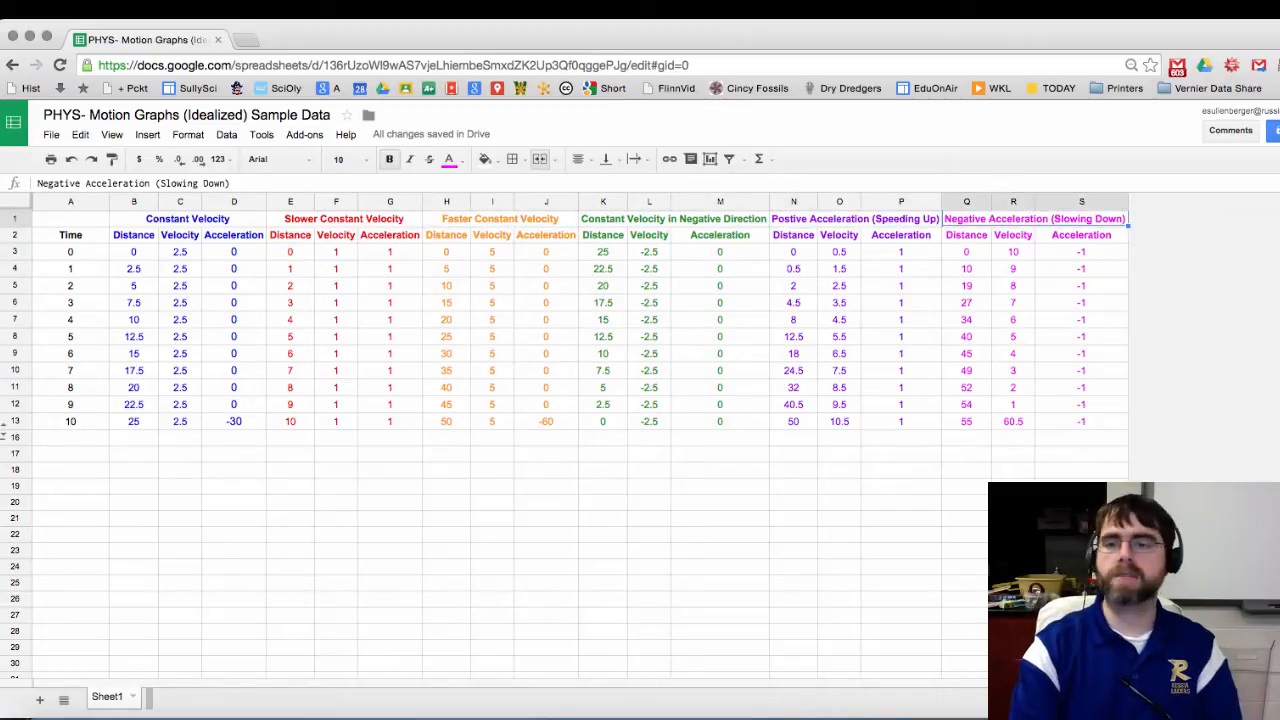
key("Left")
key("Left")
key("Left")
key("Left")
key("Left")
key("Left")
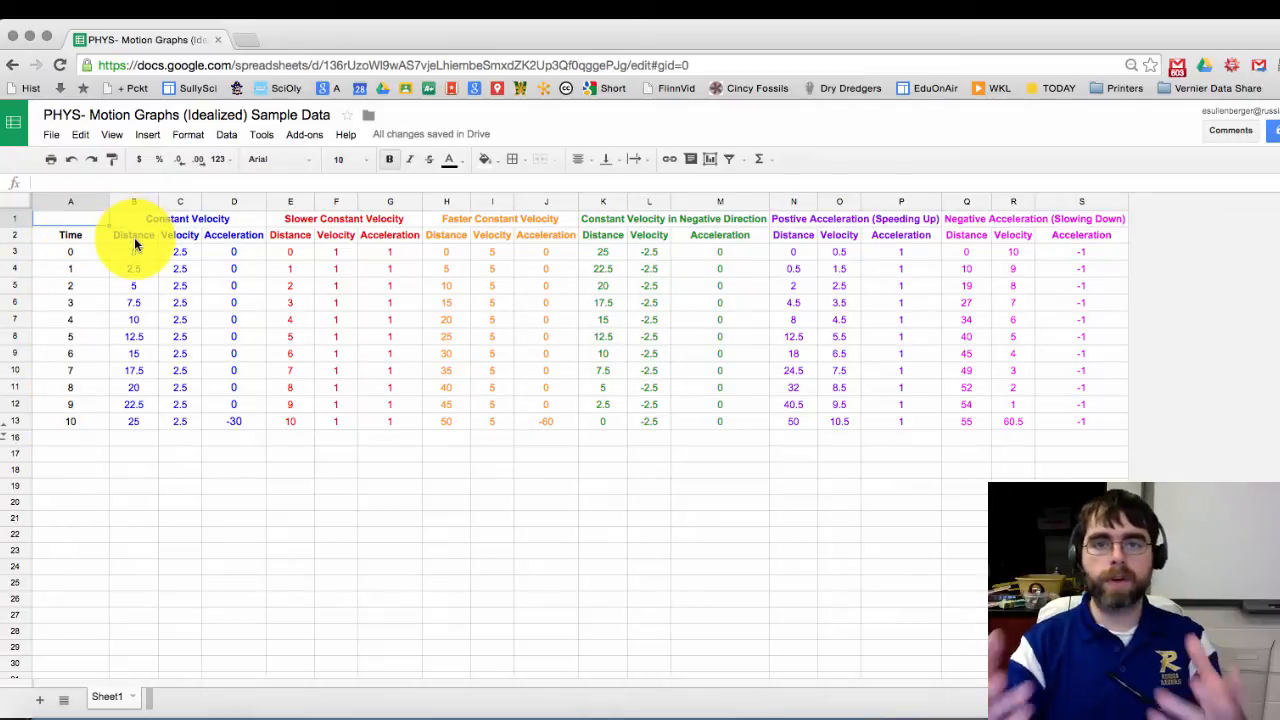
Step: Select A2:A13 plus Distance columns B, E, H, K, N and Q, then open Insert
left_click_drag(88, 238, 84, 435)
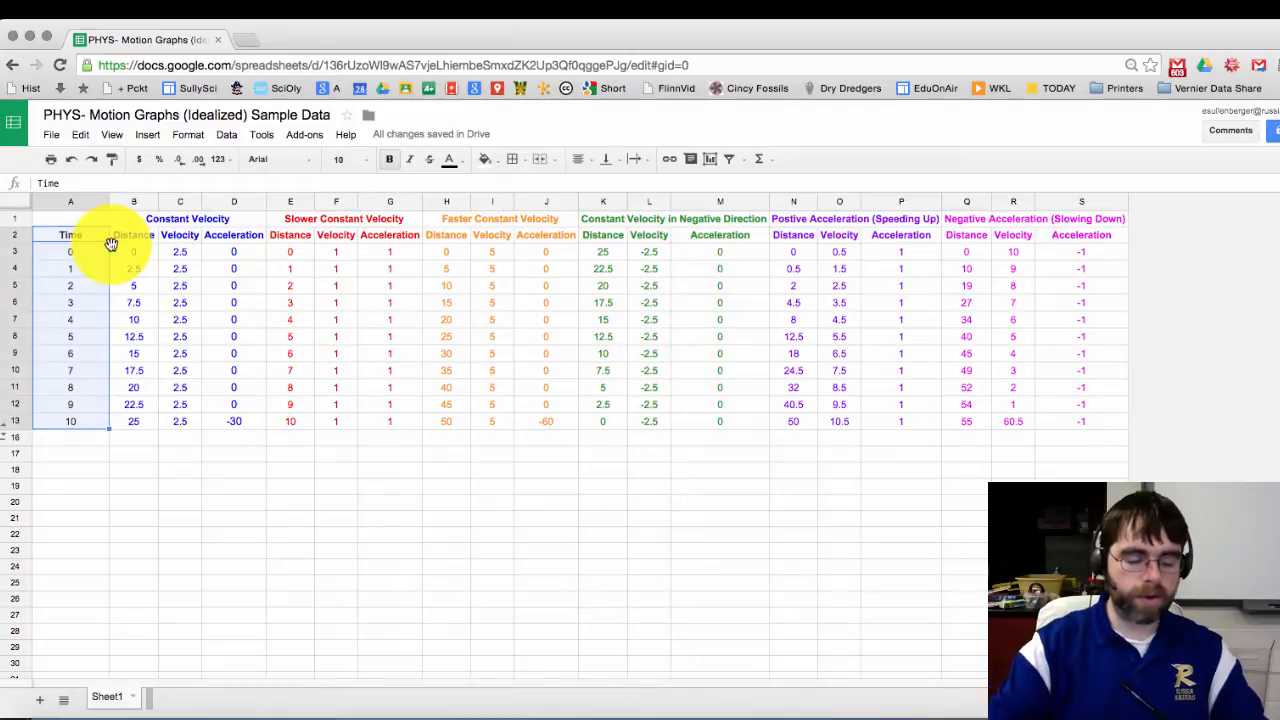
left_click_drag(134, 235, 129, 424)
left_click_drag(297, 234, 277, 429)
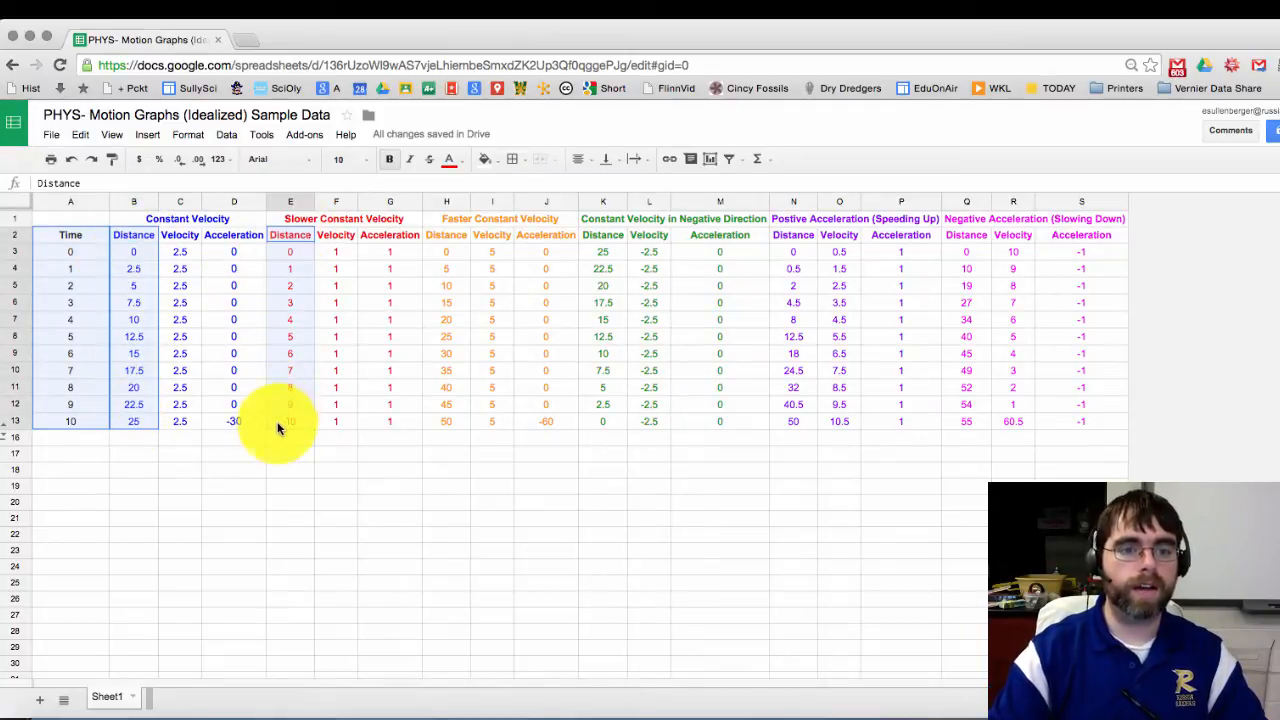
left_click_drag(443, 243, 436, 425)
left_click_drag(603, 238, 603, 424)
left_click_drag(793, 236, 794, 424)
left_click_drag(951, 237, 940, 428)
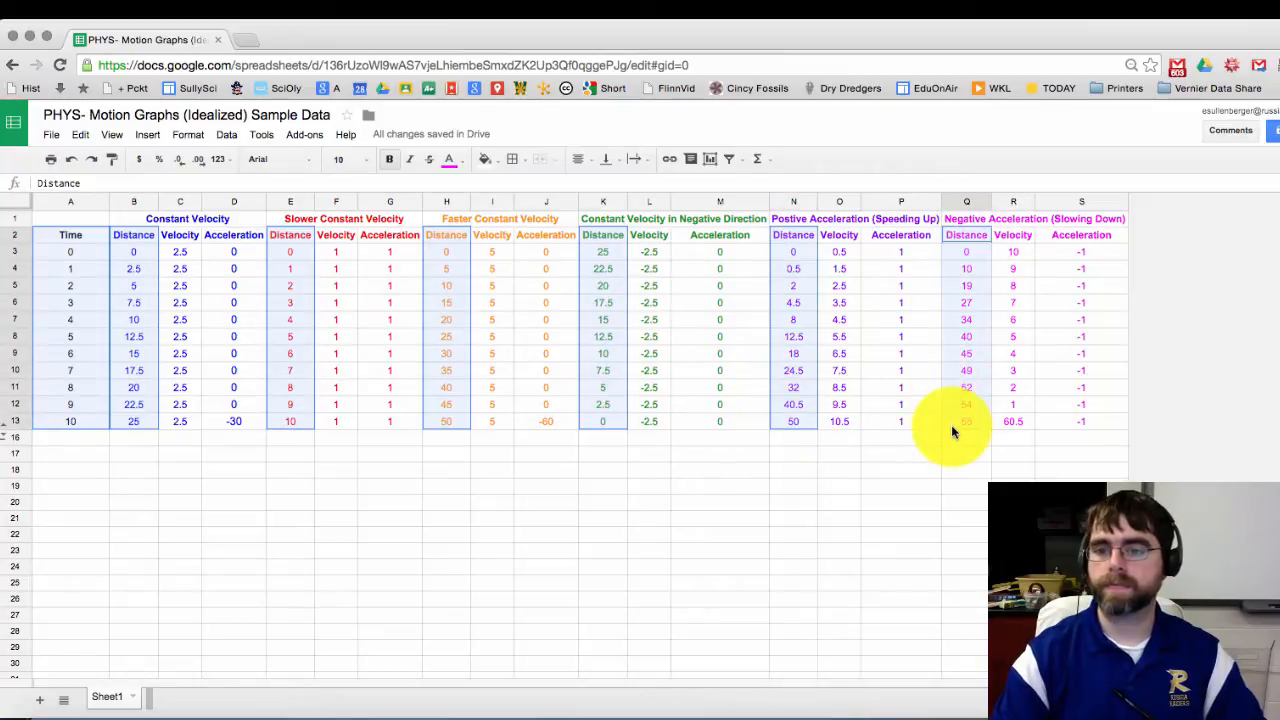
left_click(152, 136)
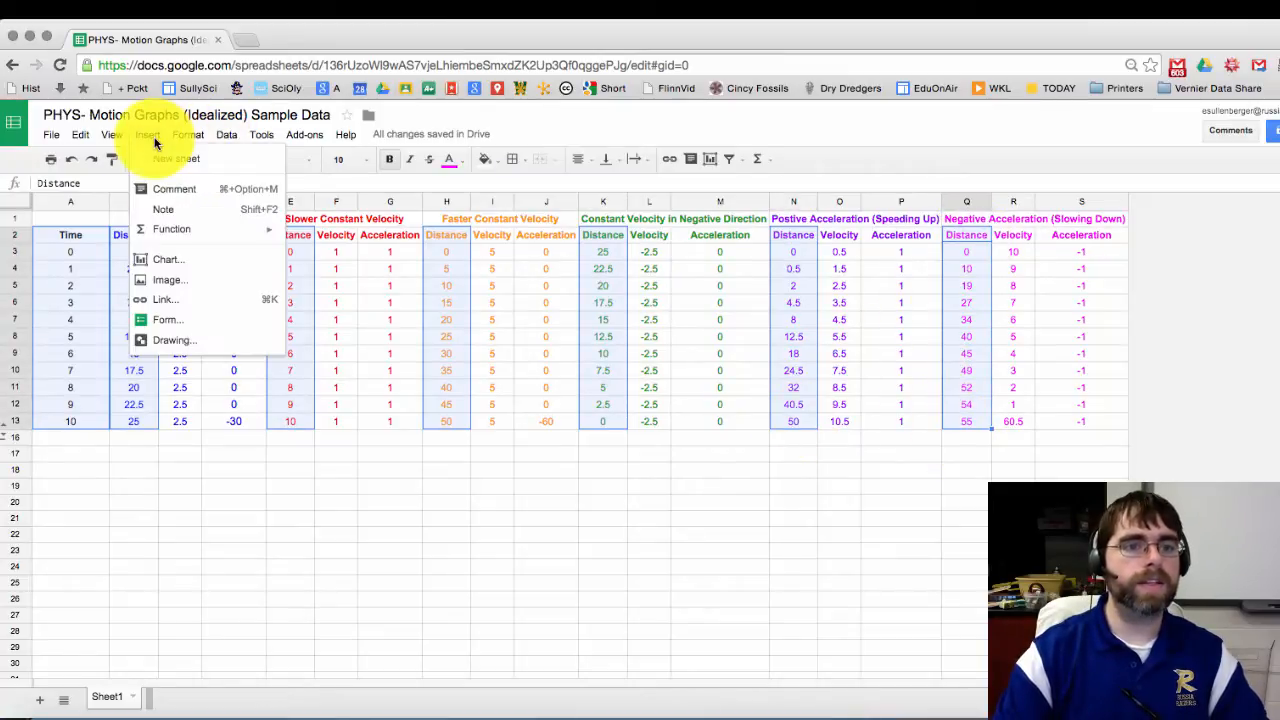
Step: Insert a chart from the selected columns and change its type to Scatter, headers from row 2
left_click(188, 259)
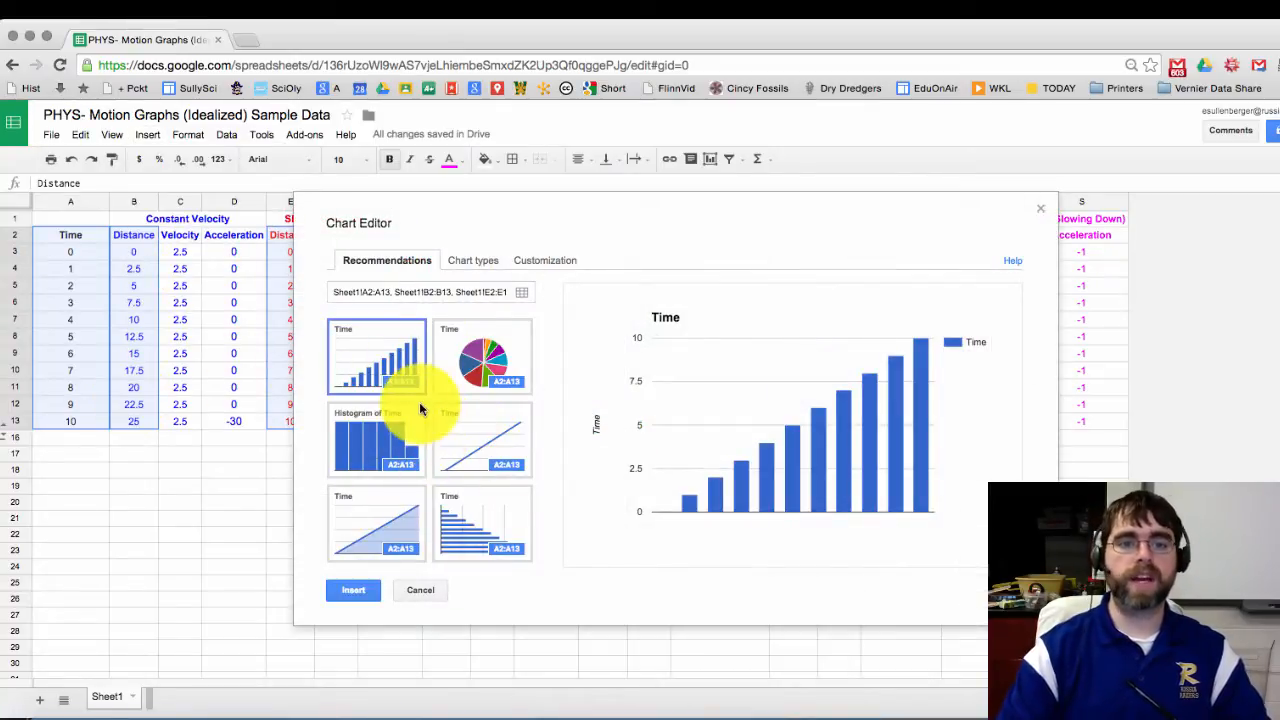
left_click(466, 262)
scroll(440, 450, "down", 5)
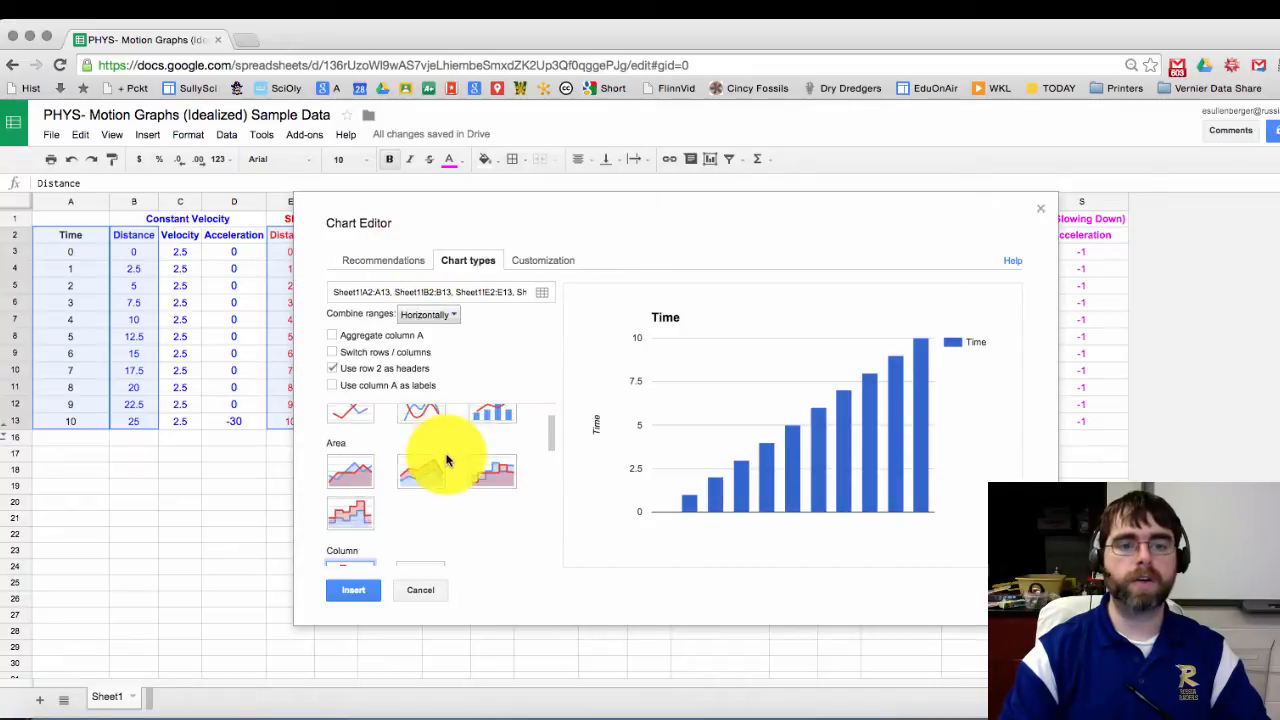
scroll(425, 410, "down", 3)
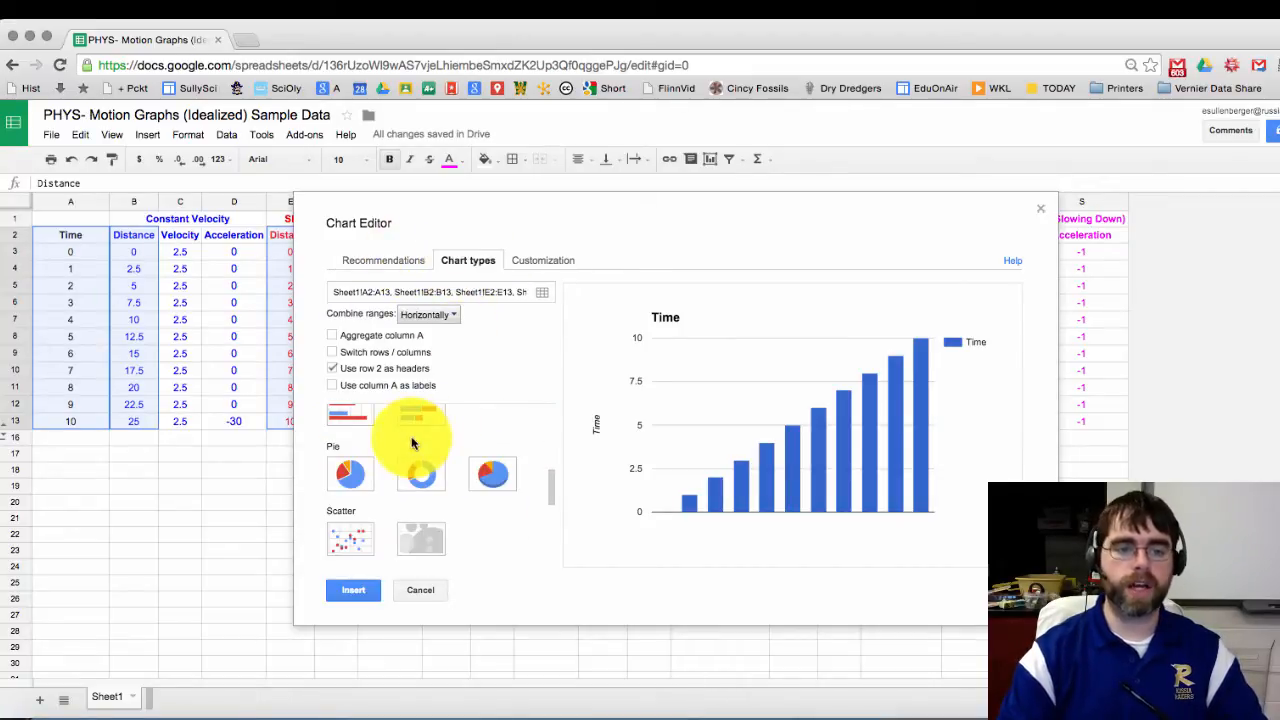
left_click(350, 542)
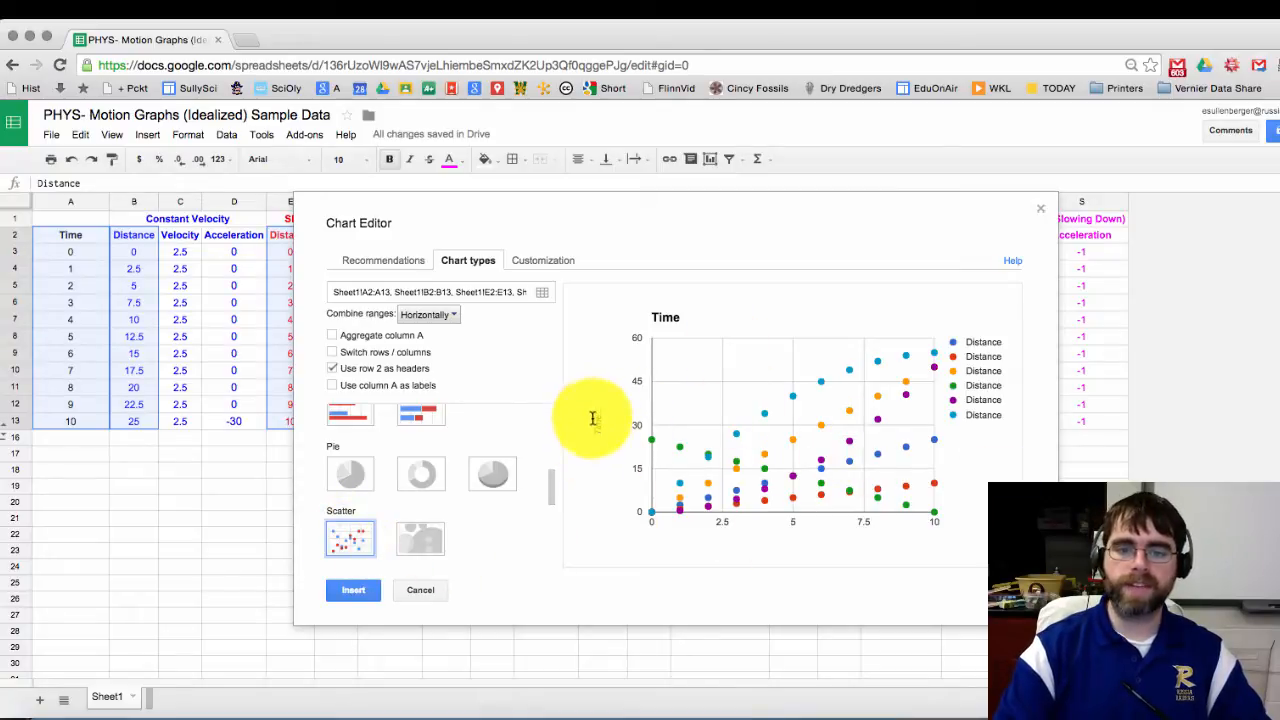
left_click_drag(977, 342, 992, 410)
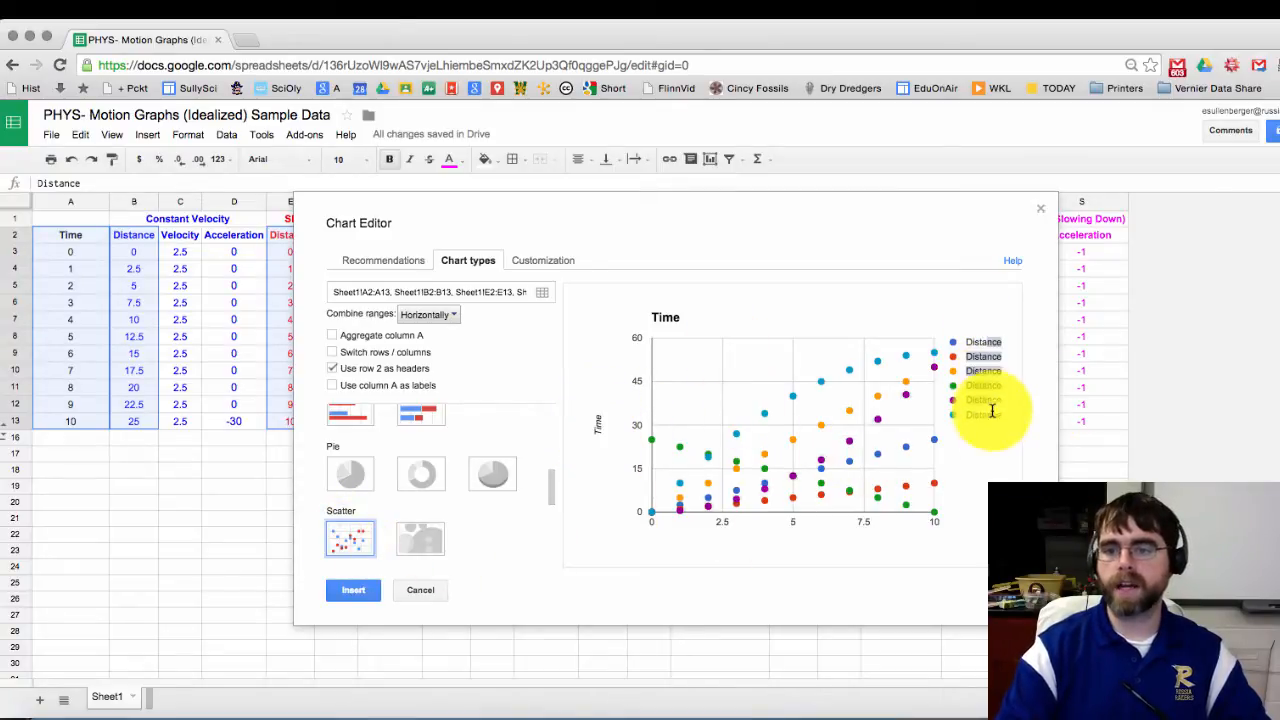
left_click_drag(686, 229, 953, 312)
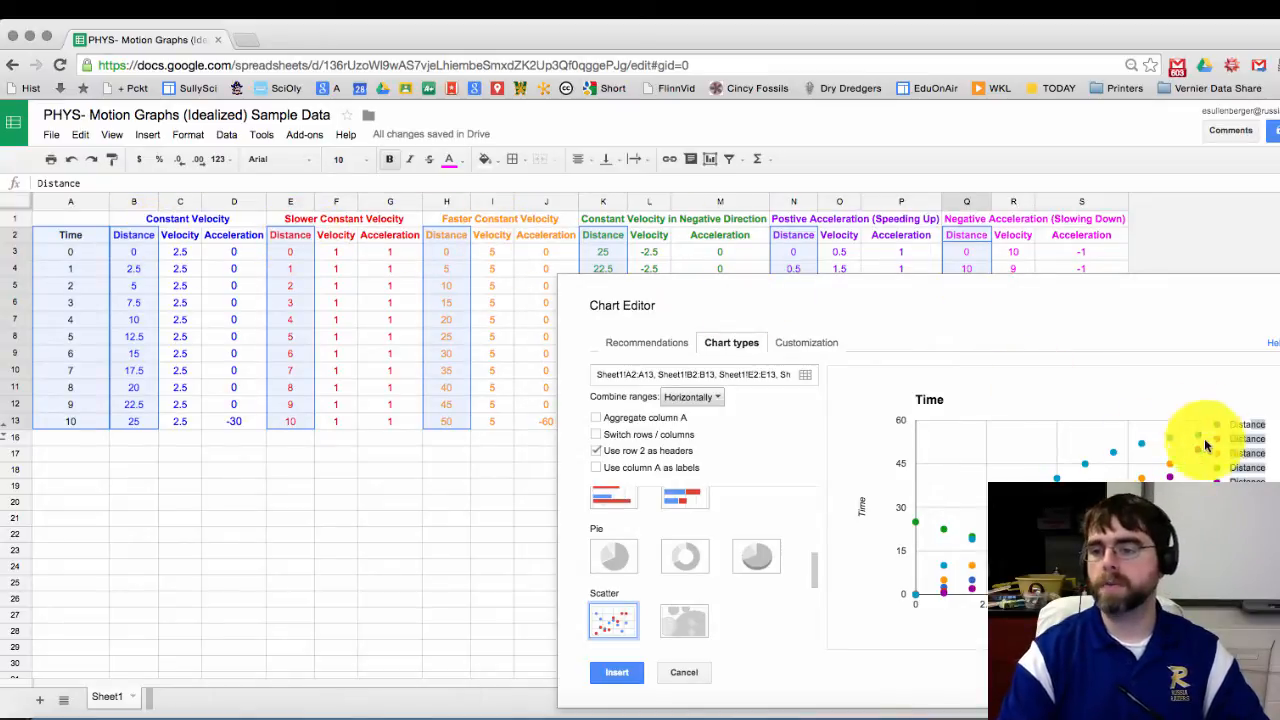
left_click_drag(976, 290, 686, 177)
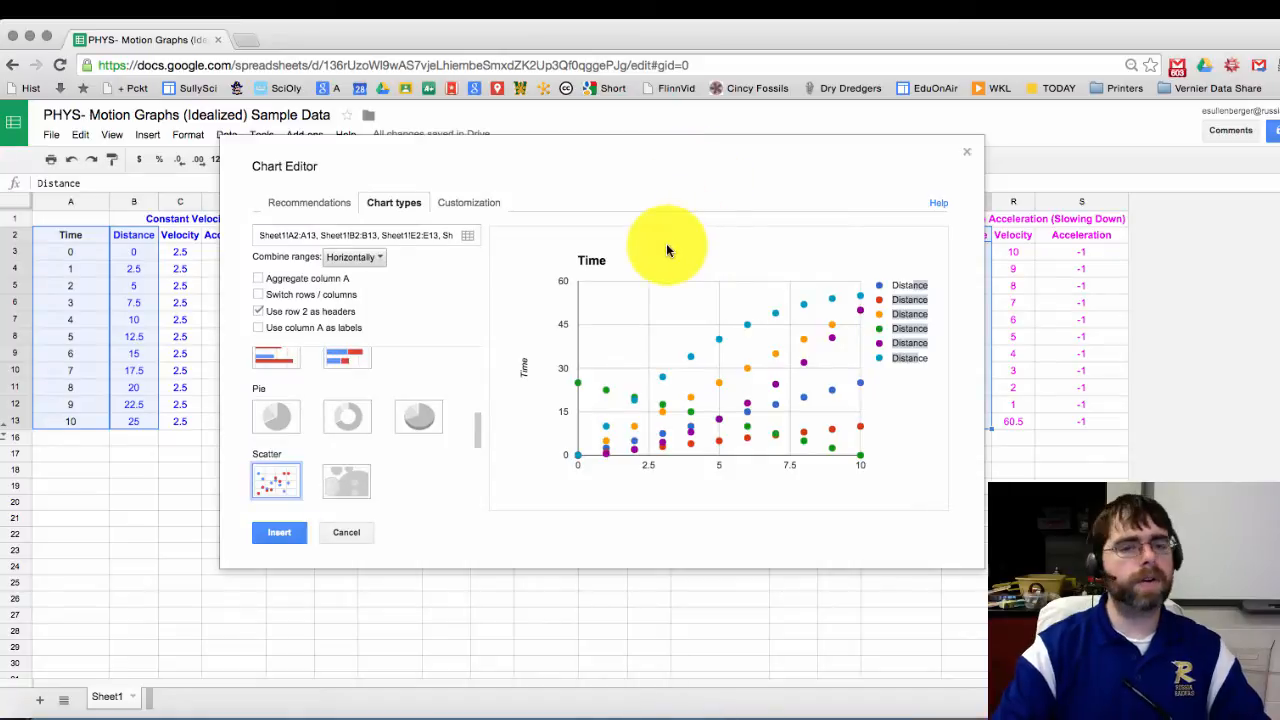
Step: Title the chart 'Distance vs Time', check the legend position, and toggle Maximize back off
left_click(465, 205)
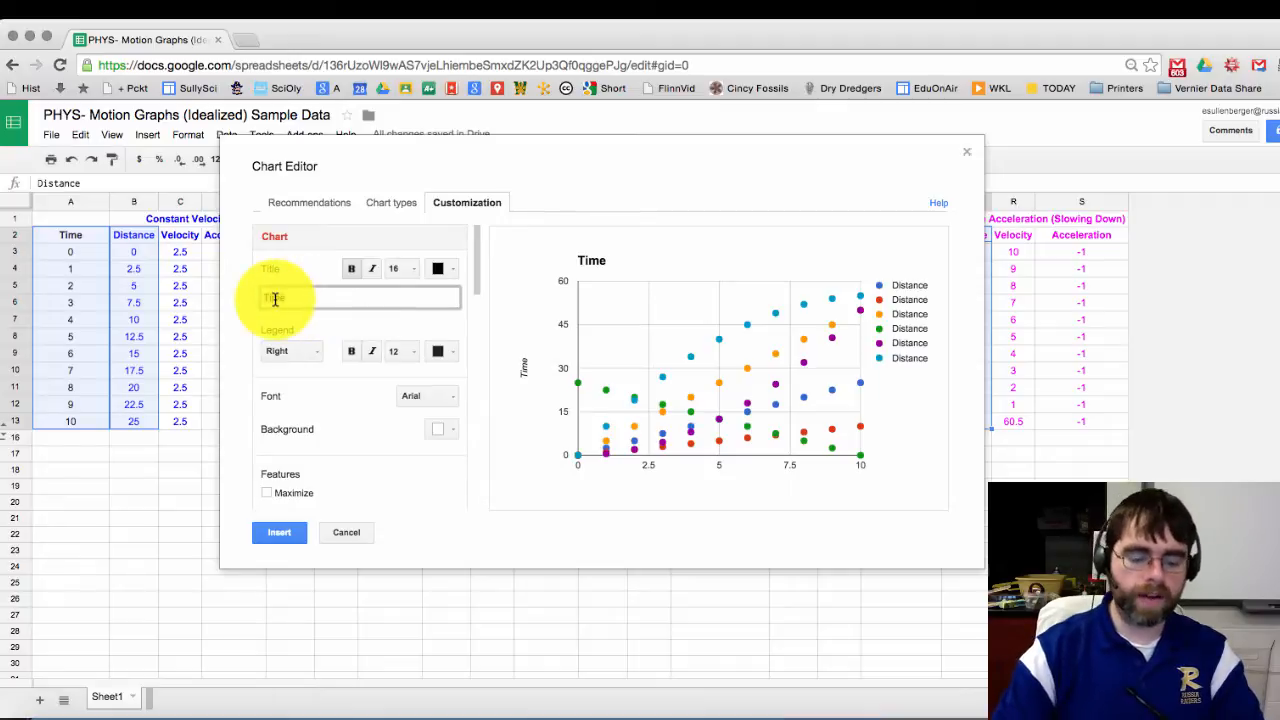
type("Y")
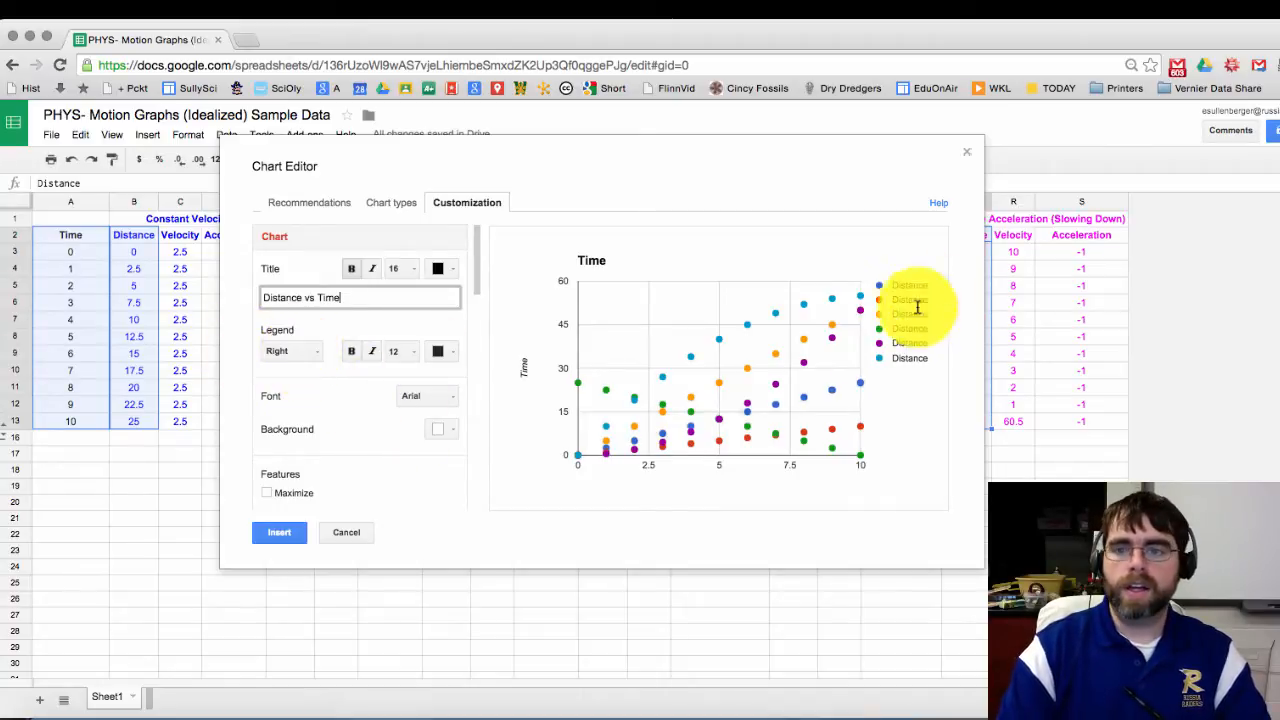
left_click(290, 352)
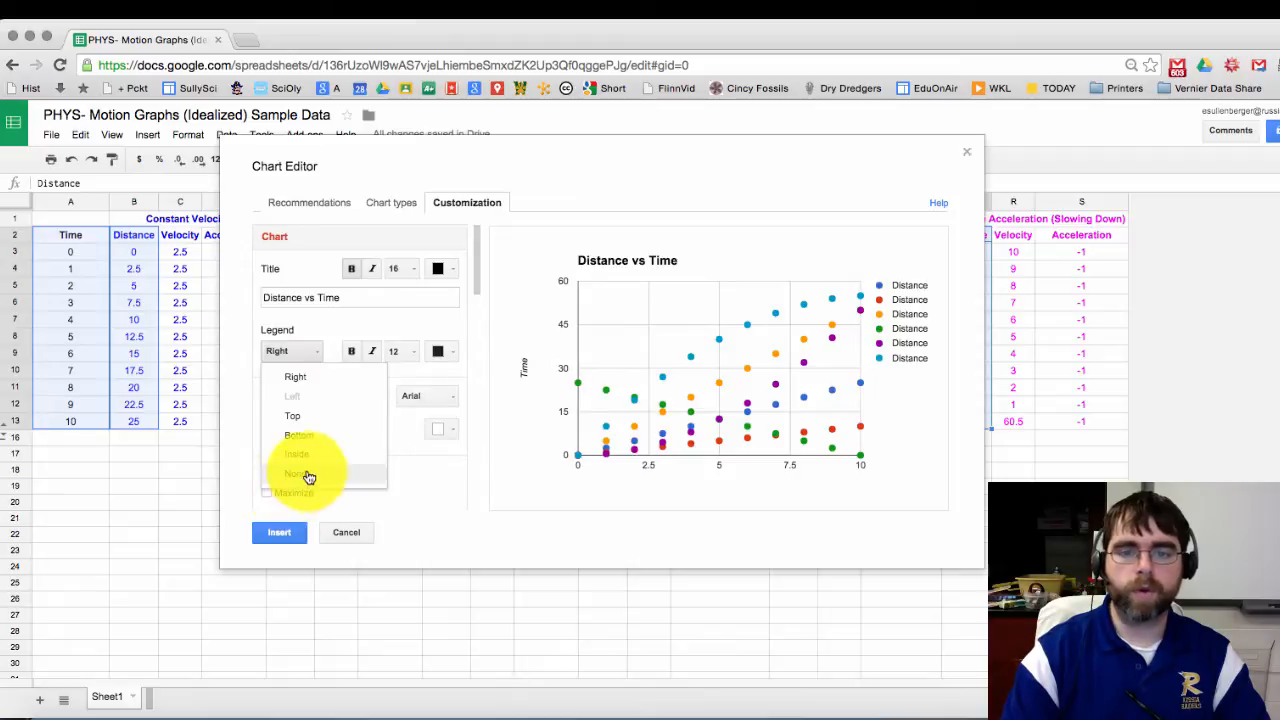
left_click(415, 400)
scroll(417, 404, "down", 2)
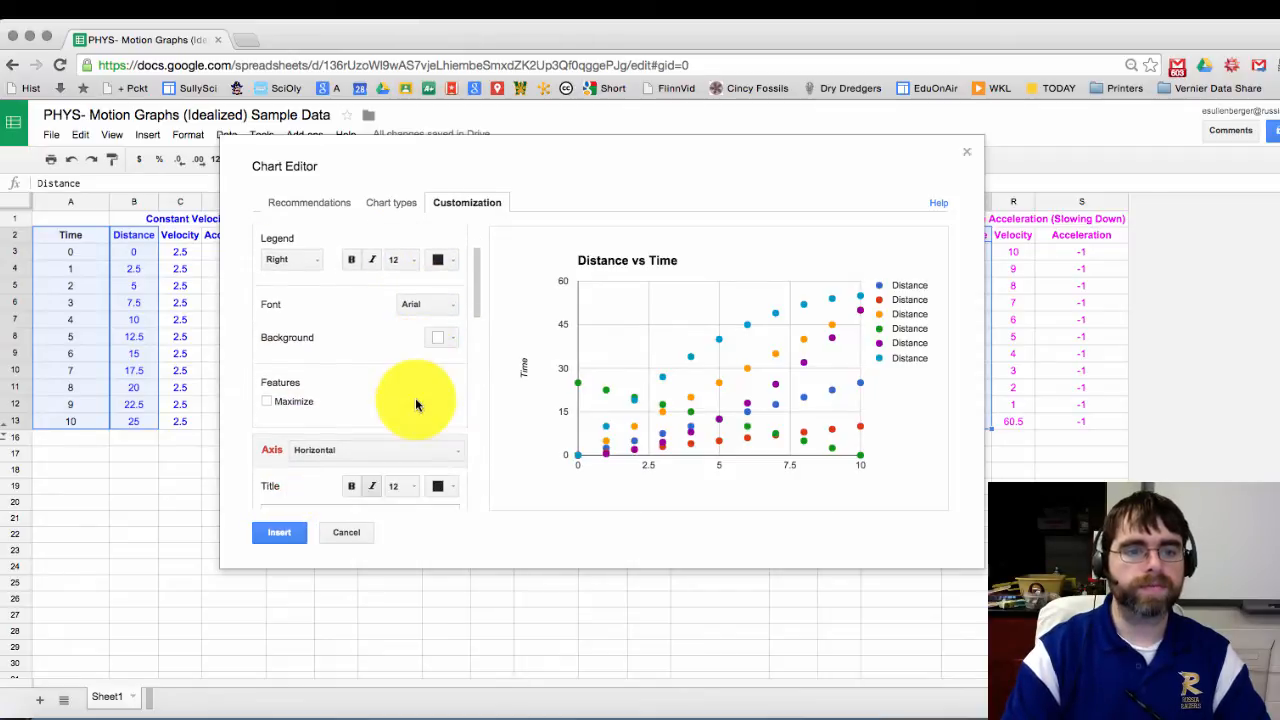
scroll(416, 402, "down", 2)
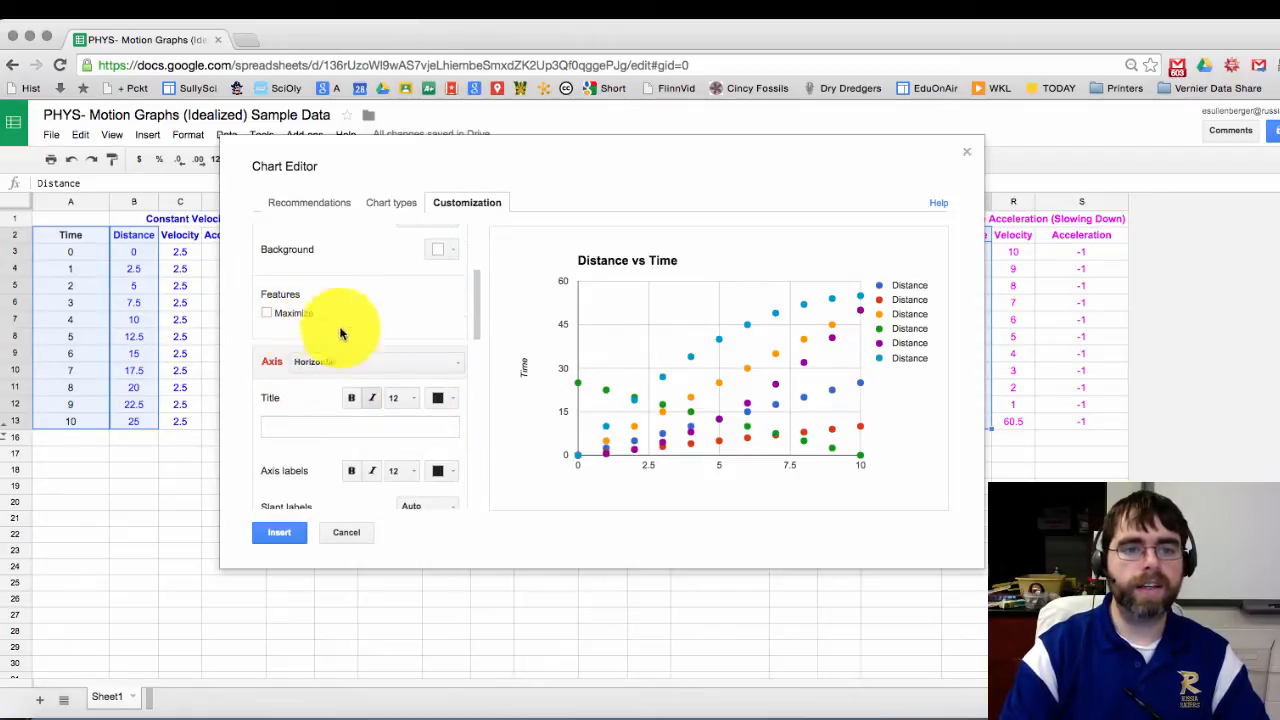
left_click(266, 314)
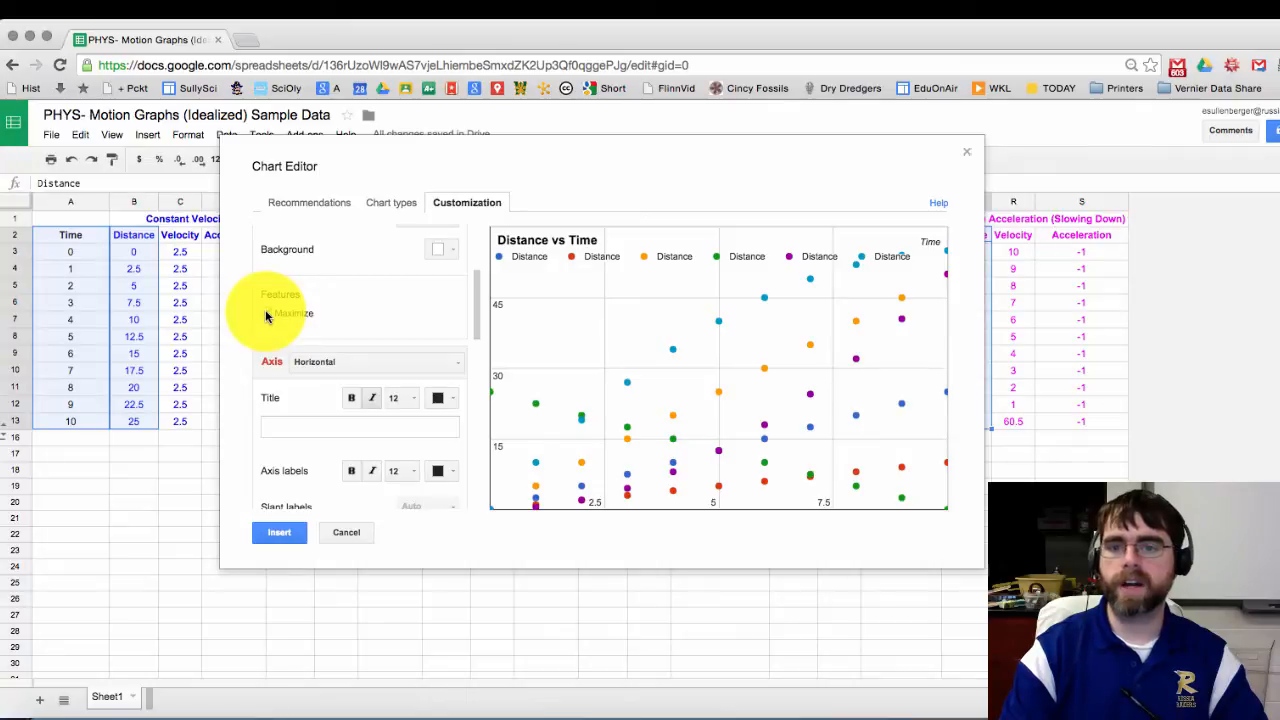
left_click(266, 315)
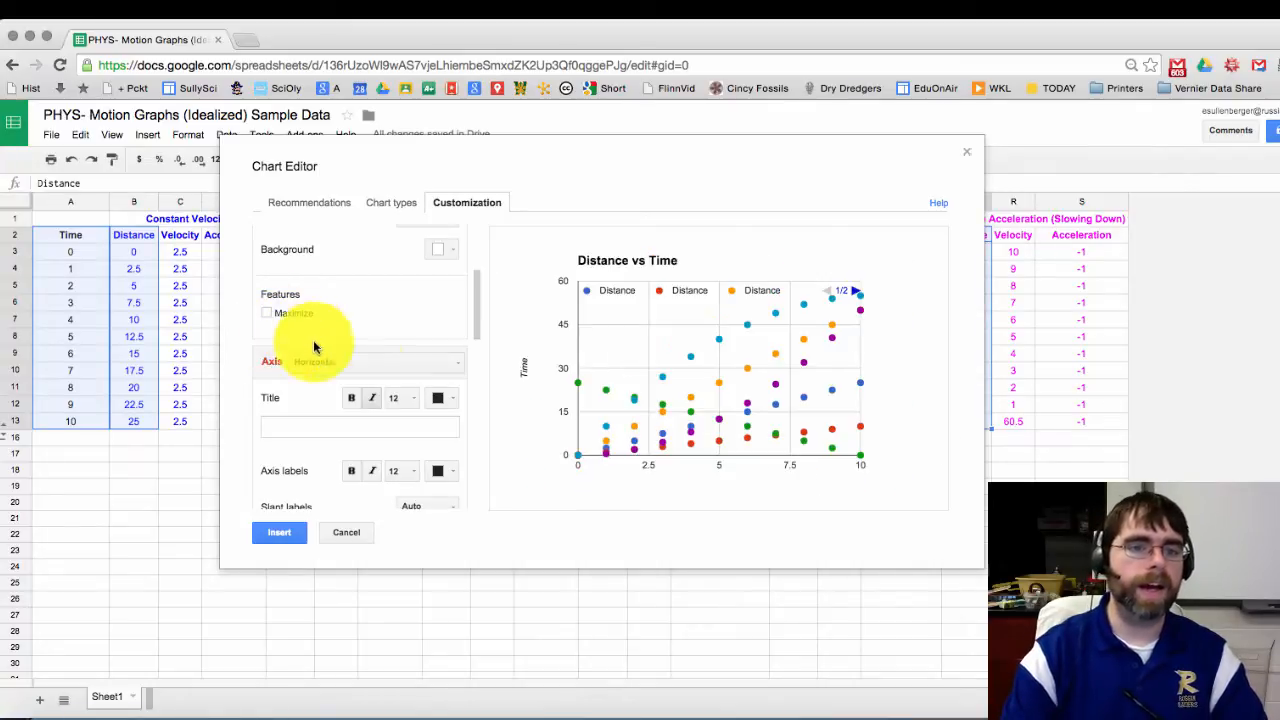
Step: Choose the Horizontal axis and enter 'Time (seconds)' as its title
left_click(396, 365)
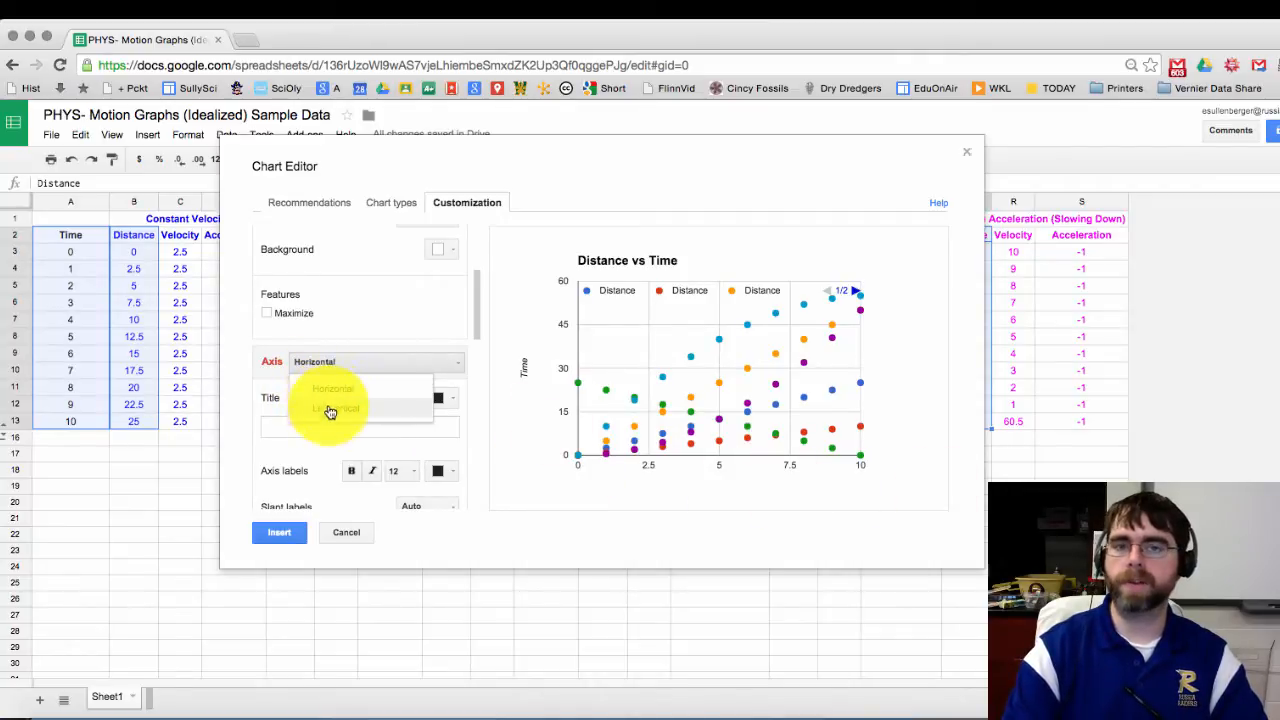
left_click(366, 364)
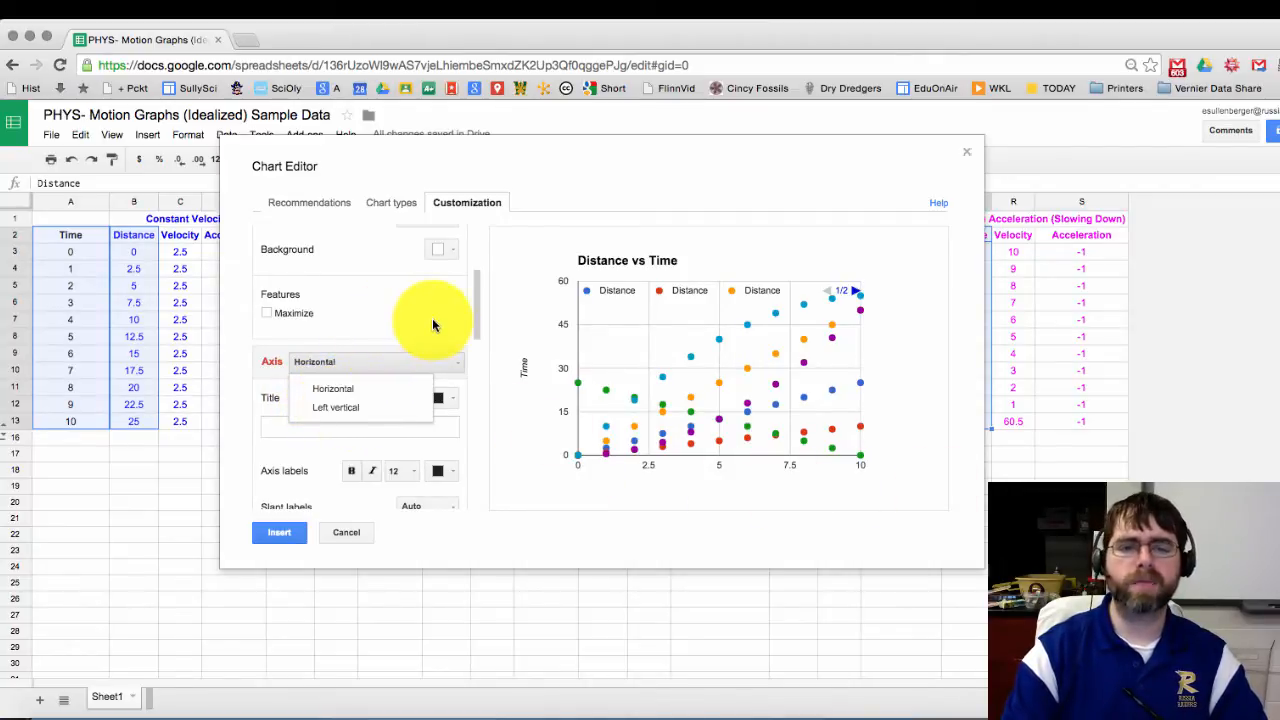
left_click(314, 367)
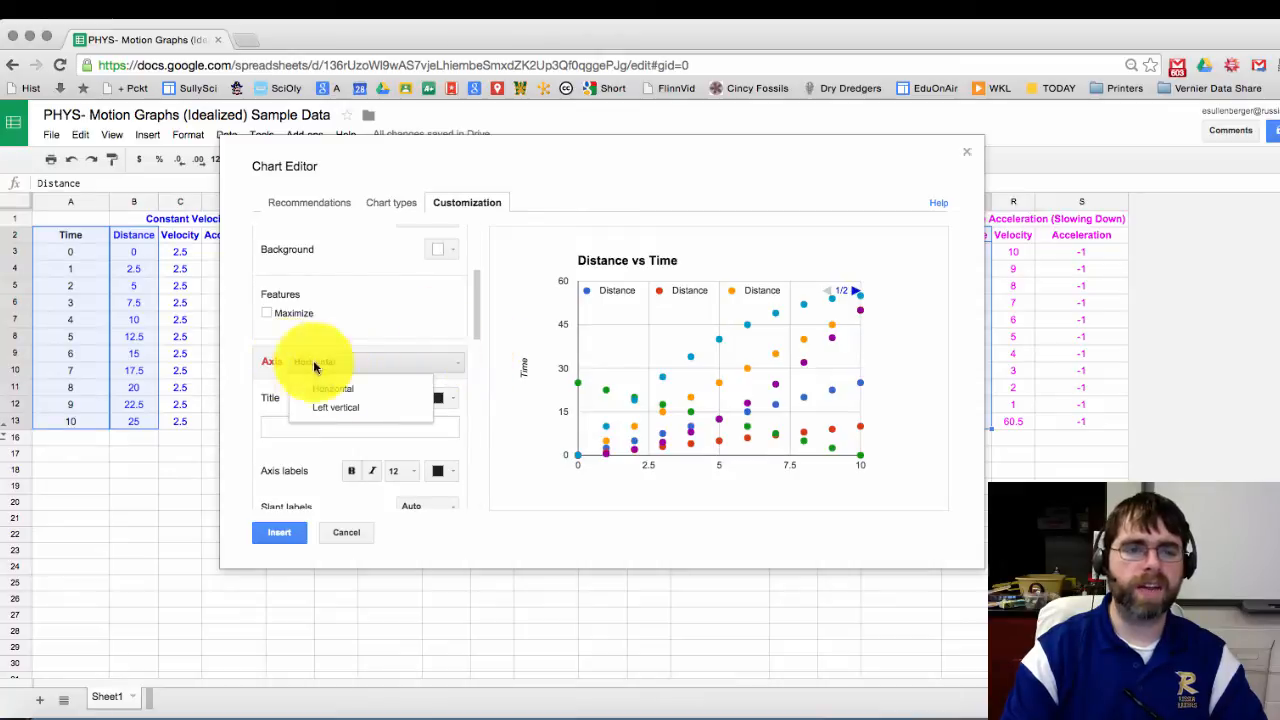
left_click(244, 369)
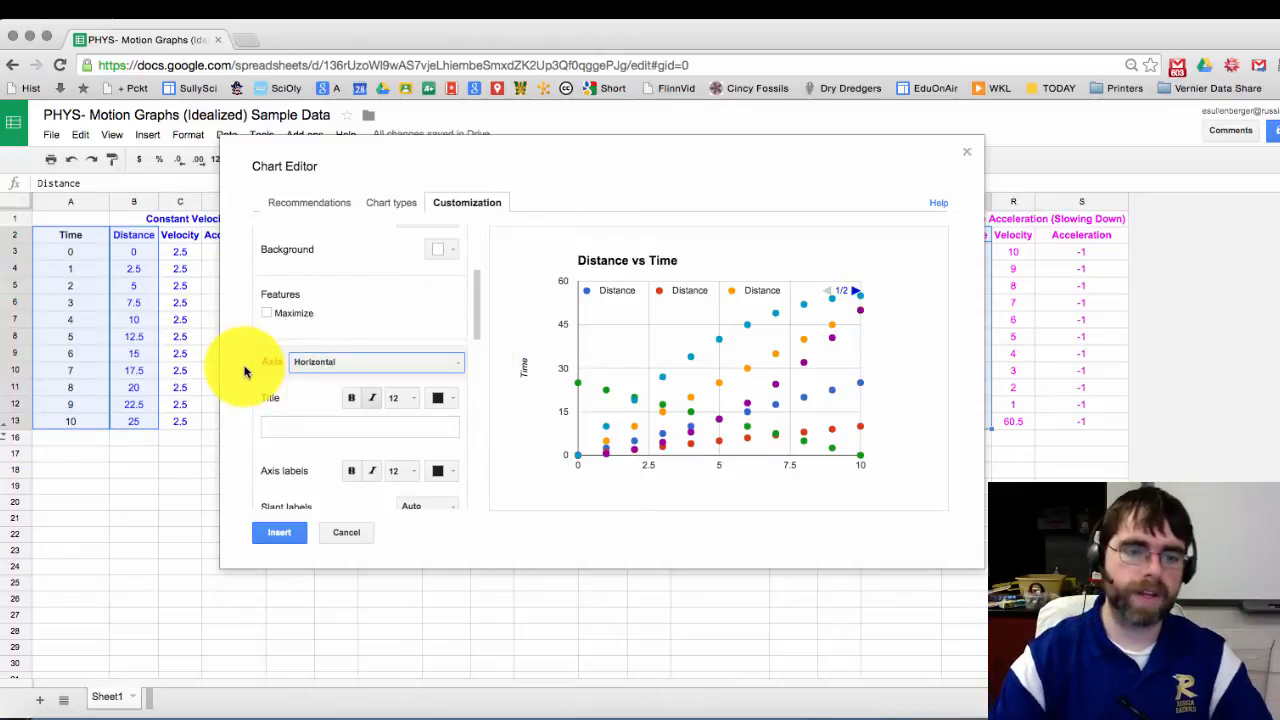
left_click(302, 422)
type("Time (seconds")
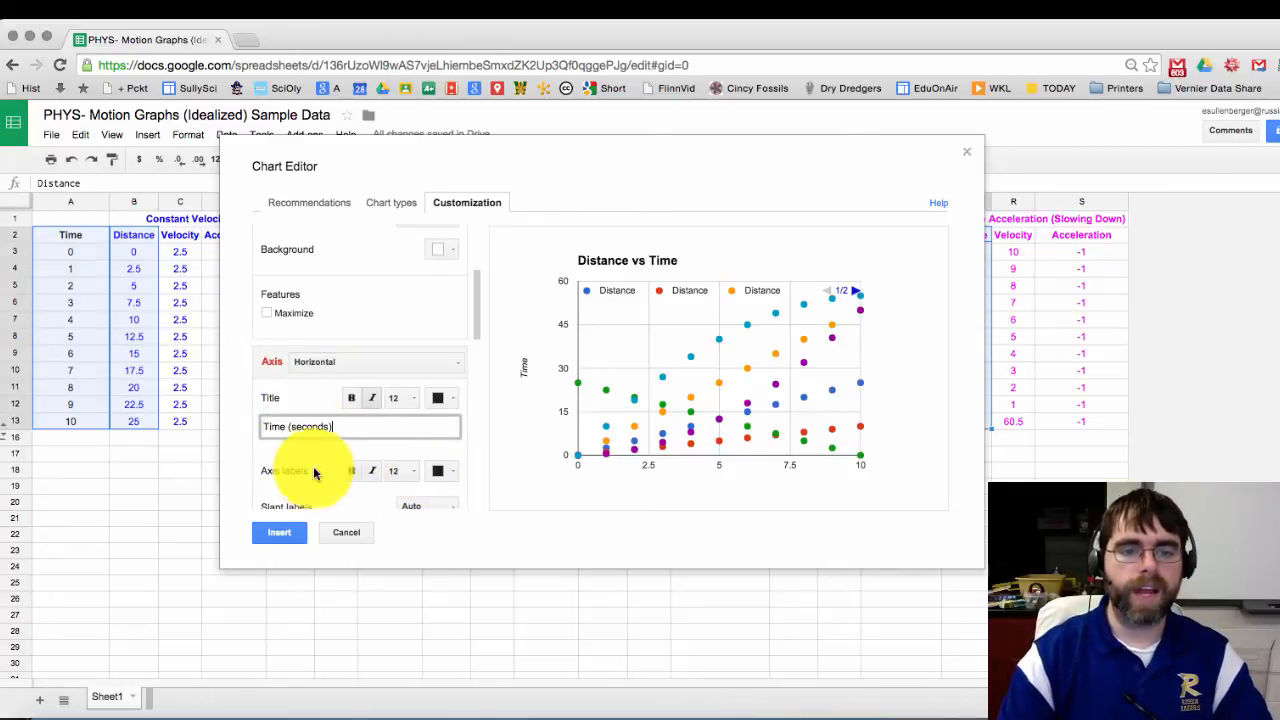
Step: Try 30° and vertical label slants on the time axis, then set slant back to Auto
scroll(300, 468, "down", 1)
scroll(300, 468, "down", 3)
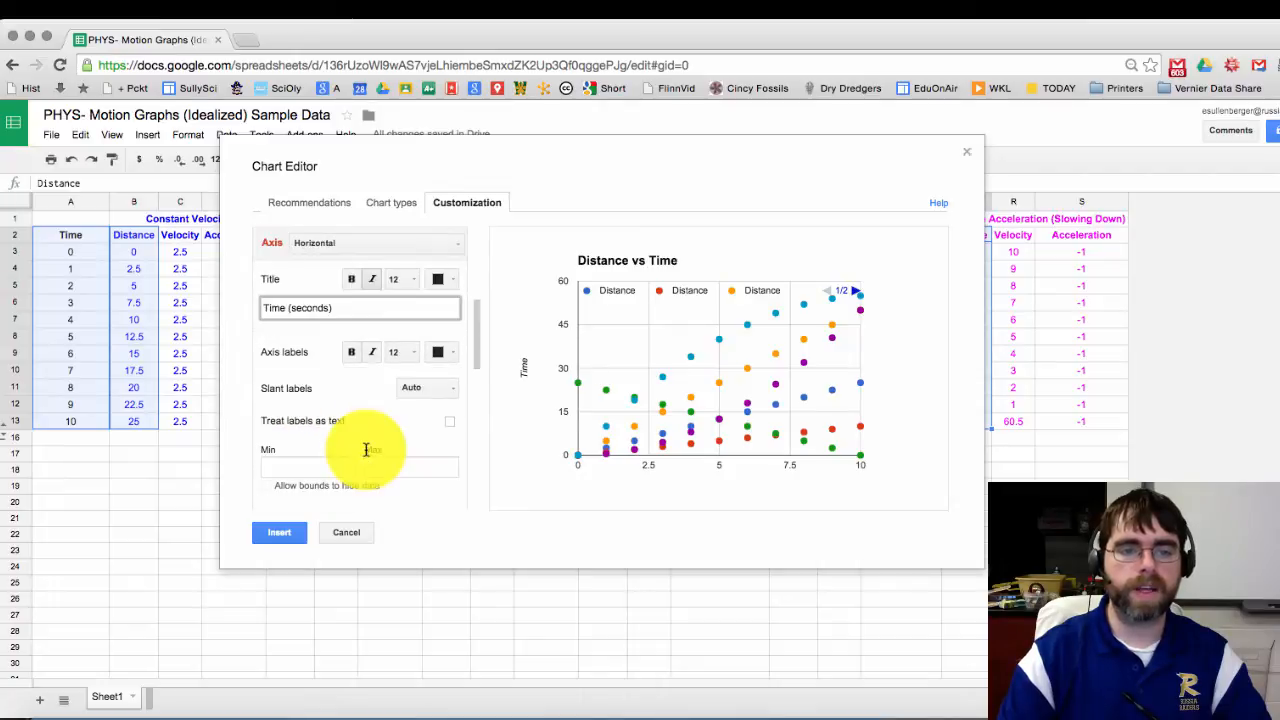
left_click(440, 381)
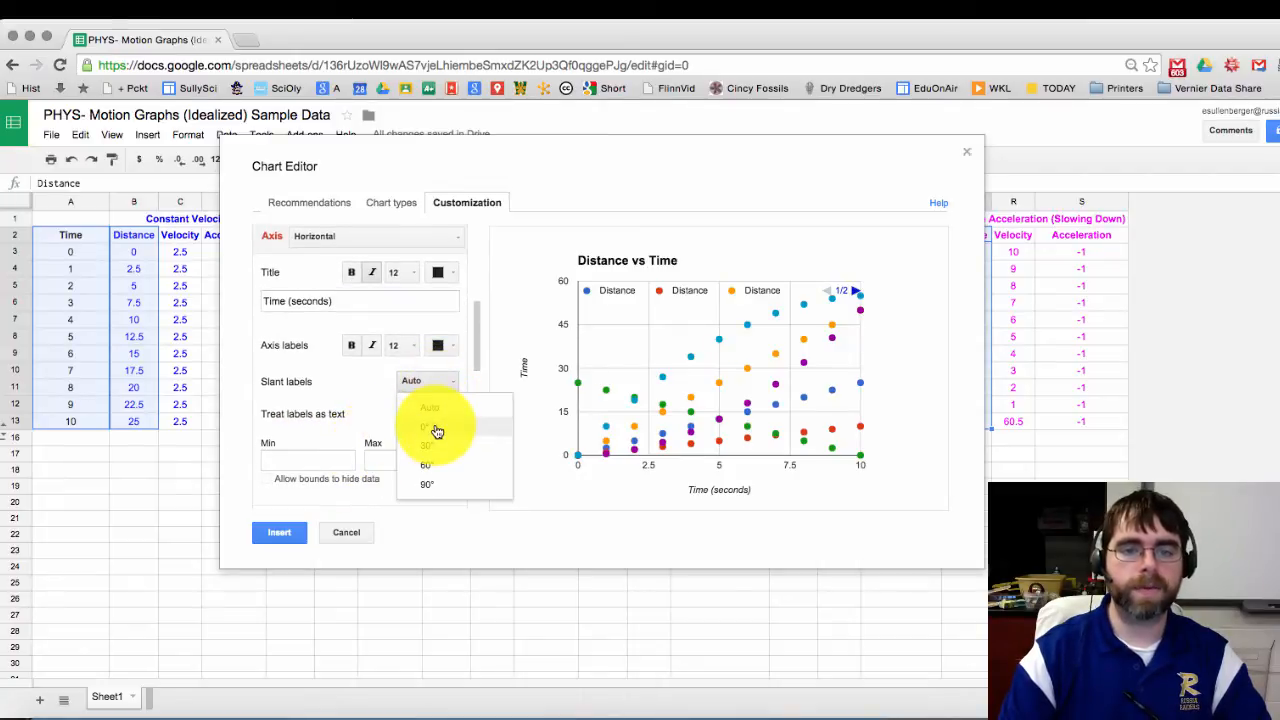
left_click(435, 447)
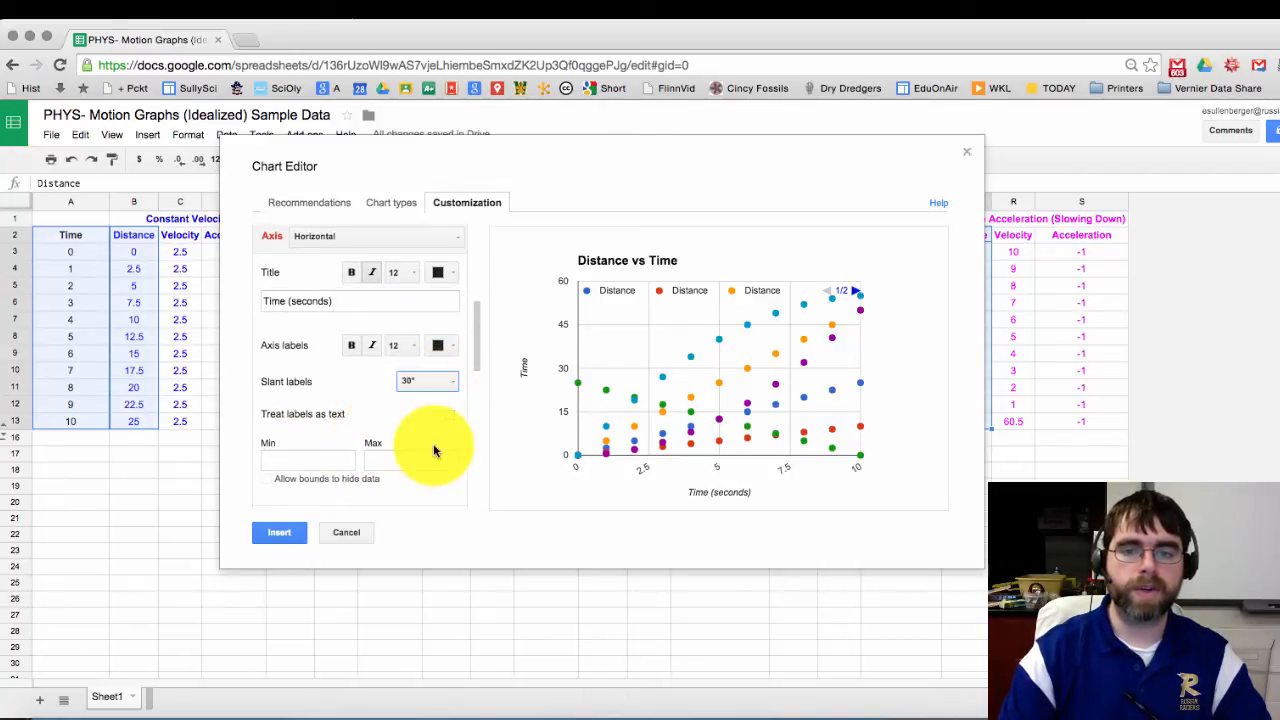
left_click(430, 382)
left_click(431, 484)
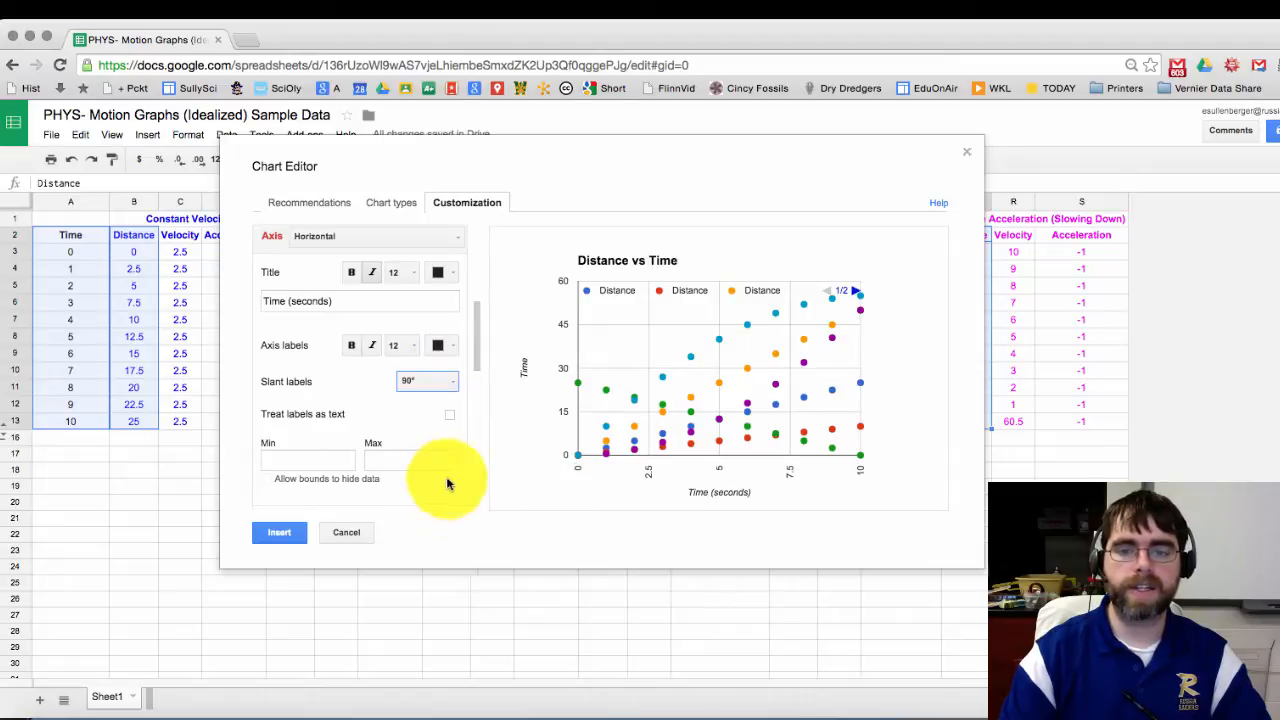
left_click(437, 381)
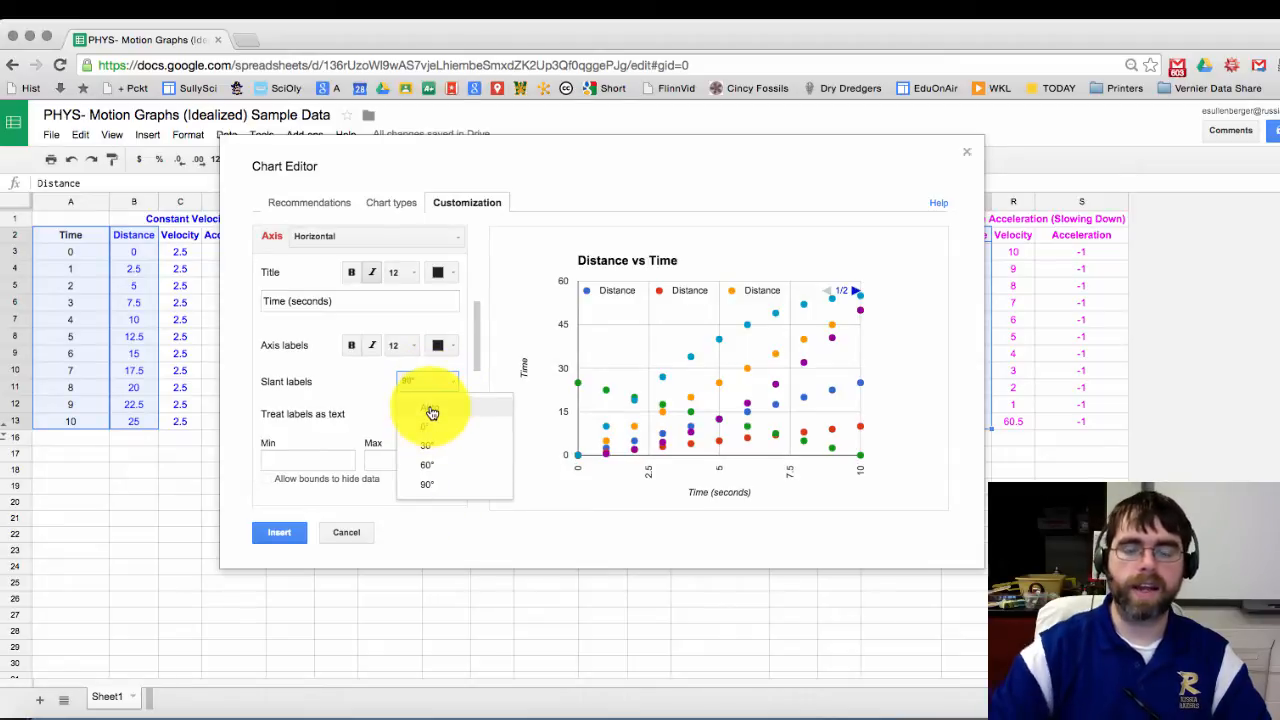
left_click(431, 409)
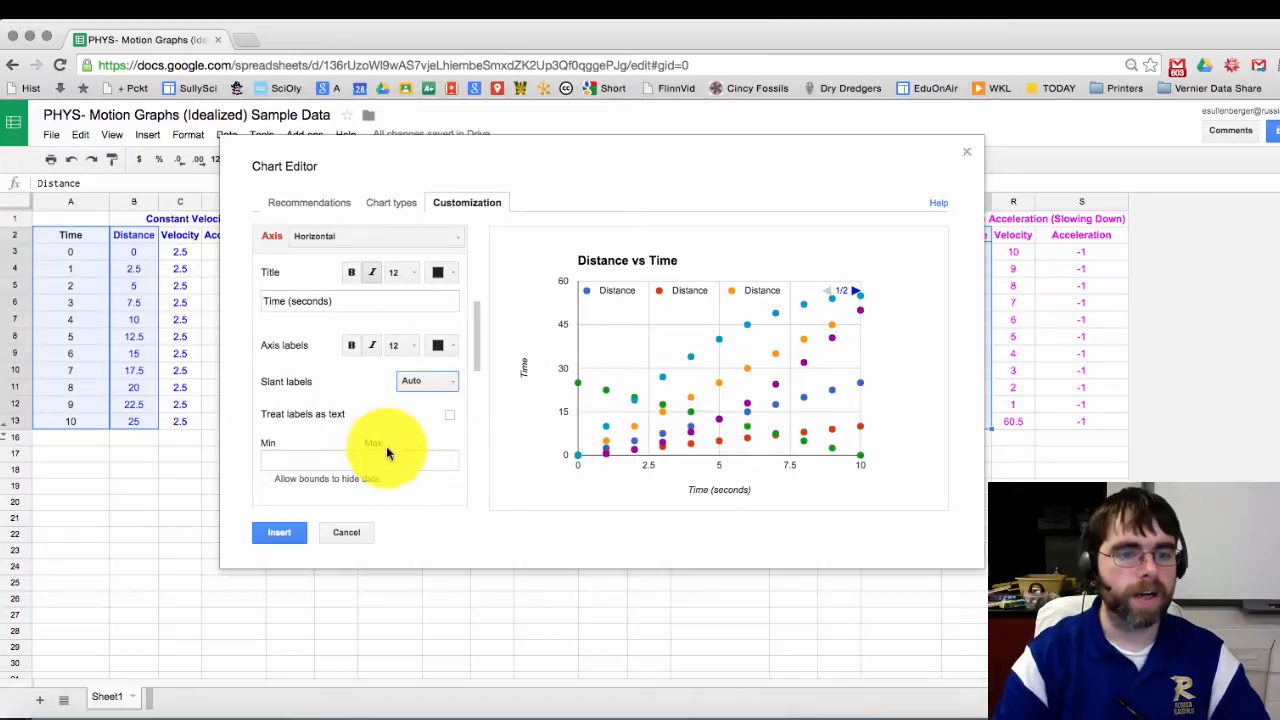
Step: Look over the axis minimum and maximum fields and page through the legend's series
scroll(386, 446, "down", 2)
scroll(377, 444, "down", 1)
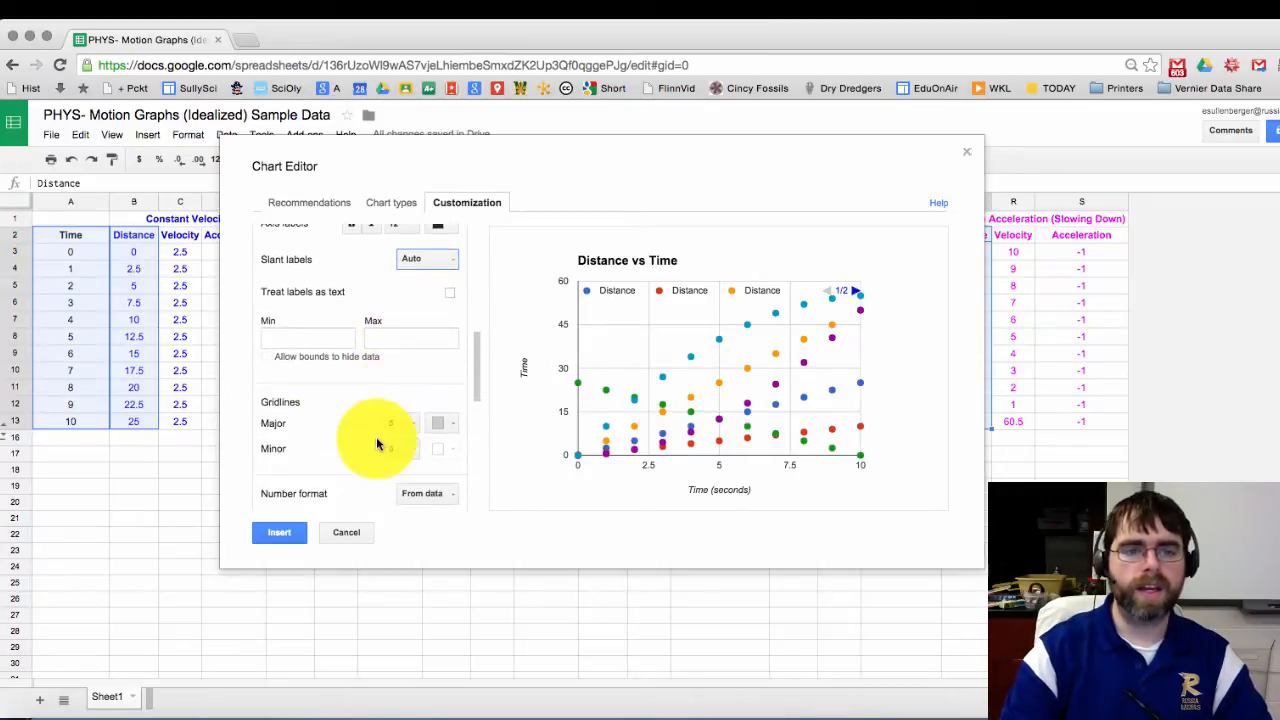
left_click(322, 337)
key("Tab")
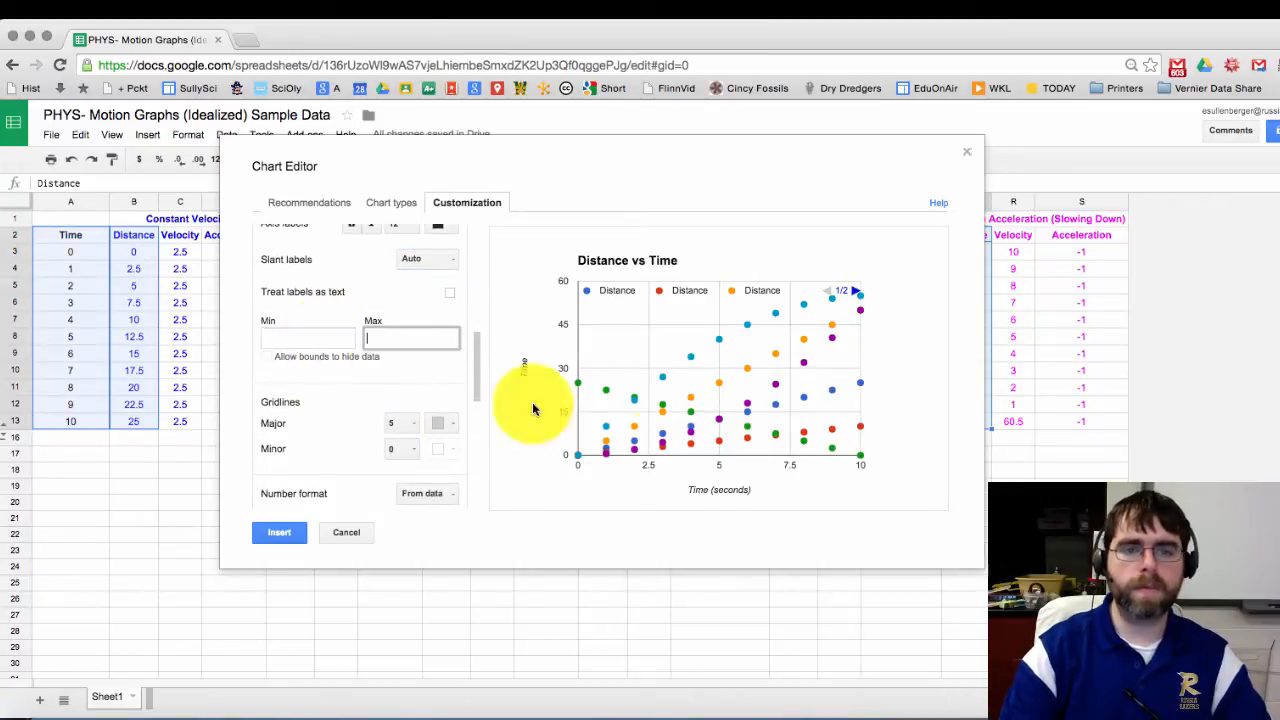
left_click(855, 293)
left_click(828, 292)
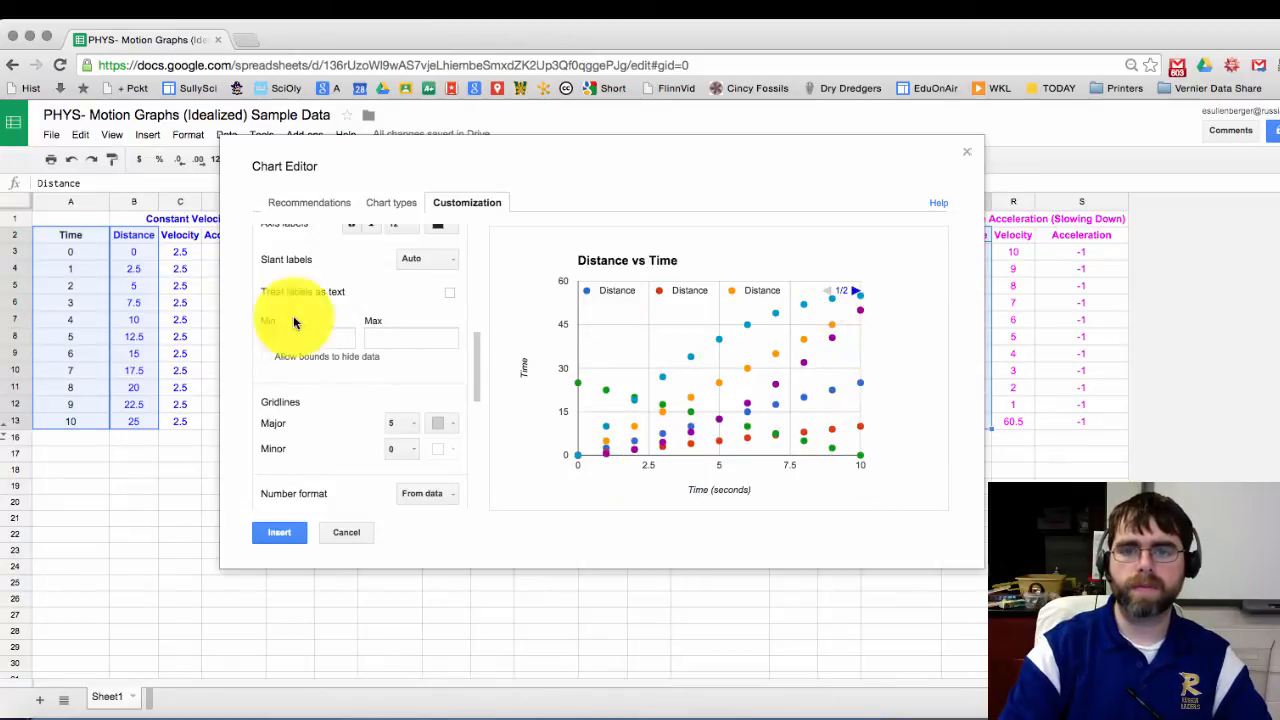
scroll(258, 320, "up", 5)
left_click(307, 361)
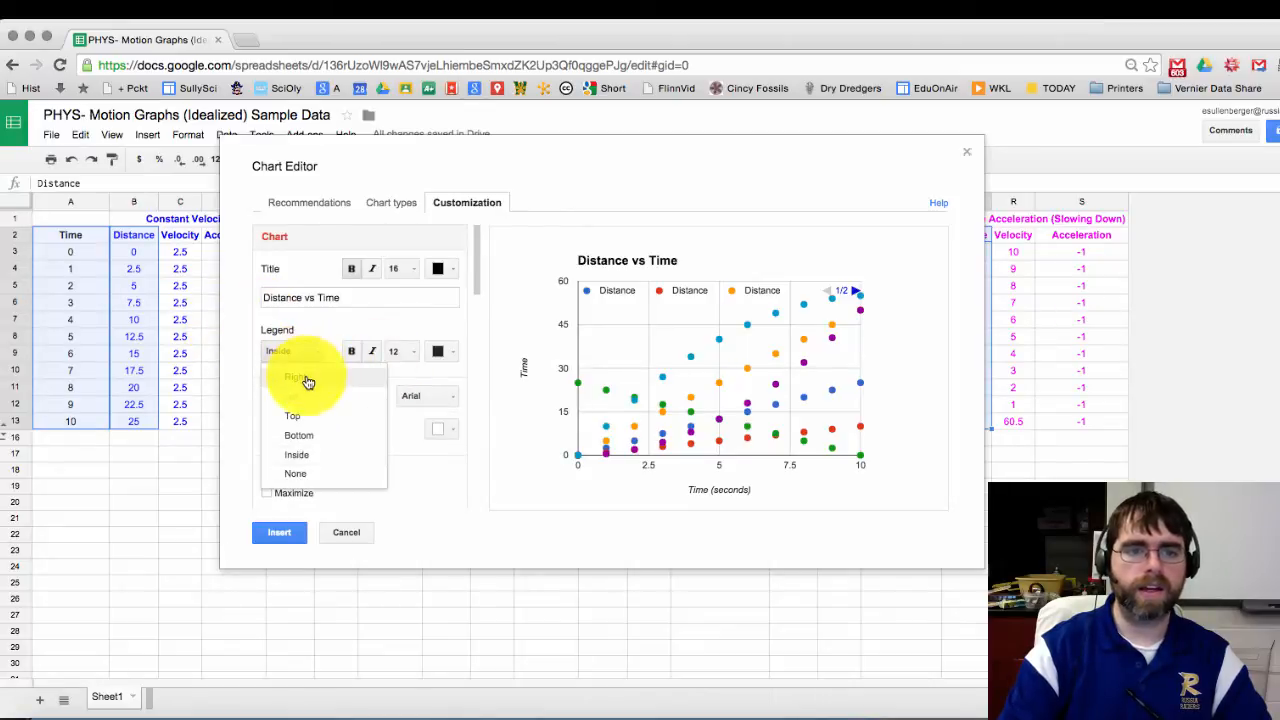
left_click(300, 398)
scroll(453, 412, "down", 5)
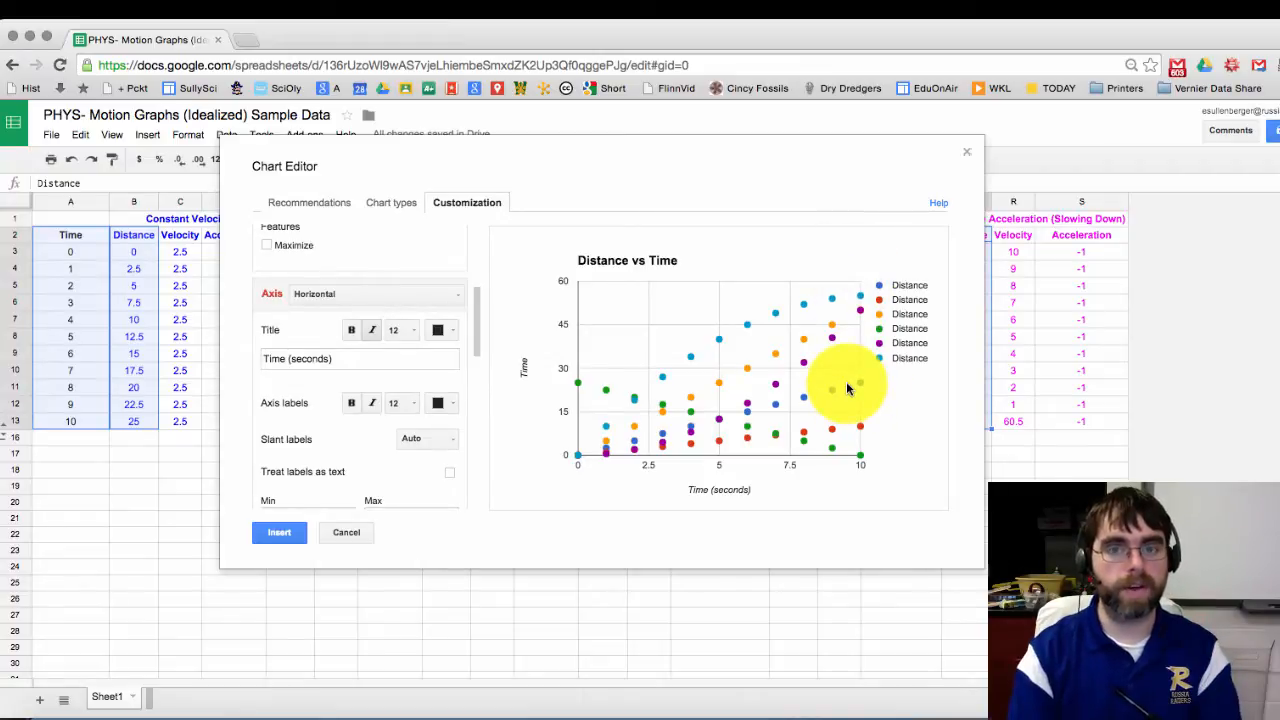
scroll(357, 428, "down", 4)
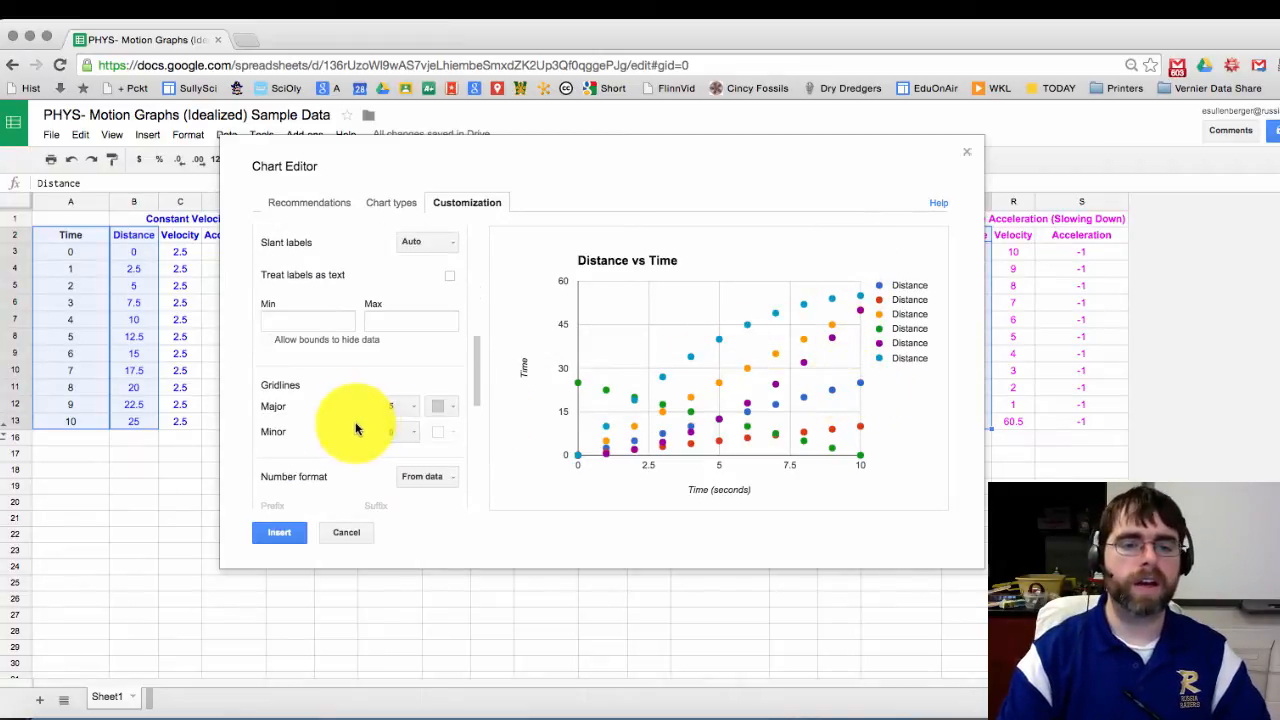
scroll(357, 432, "down", 1)
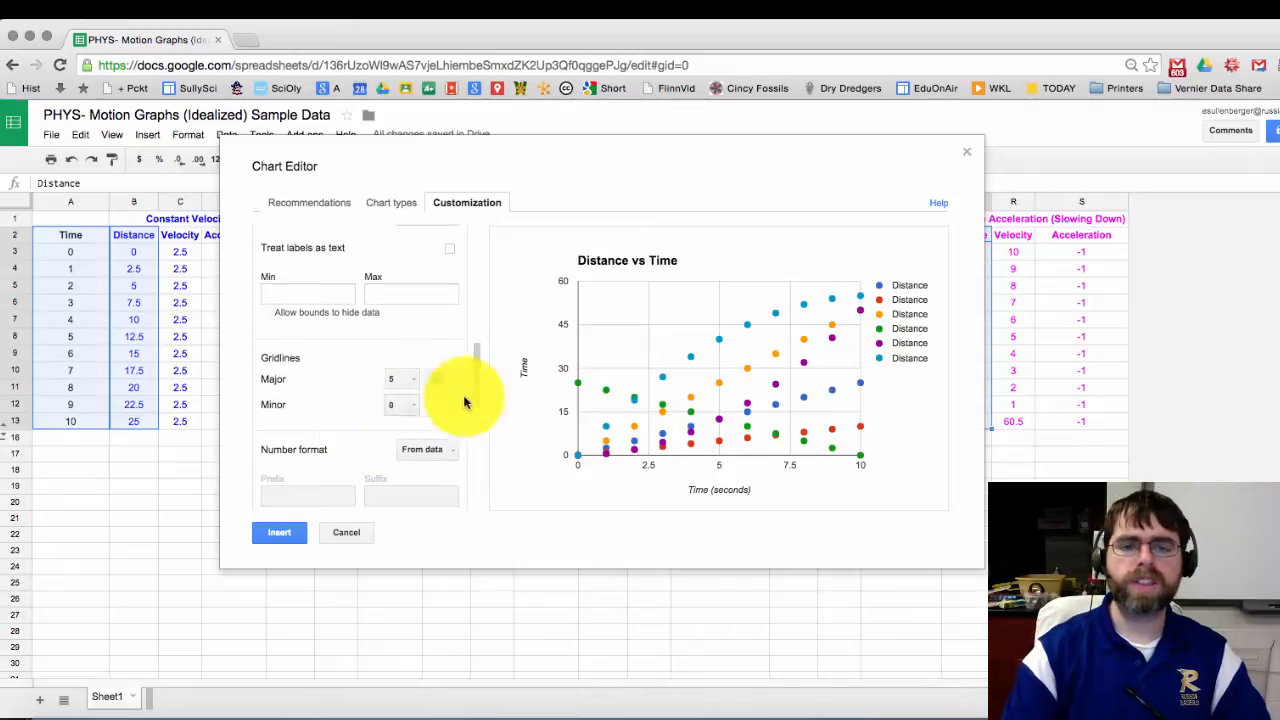
left_click(410, 405)
left_click(406, 447)
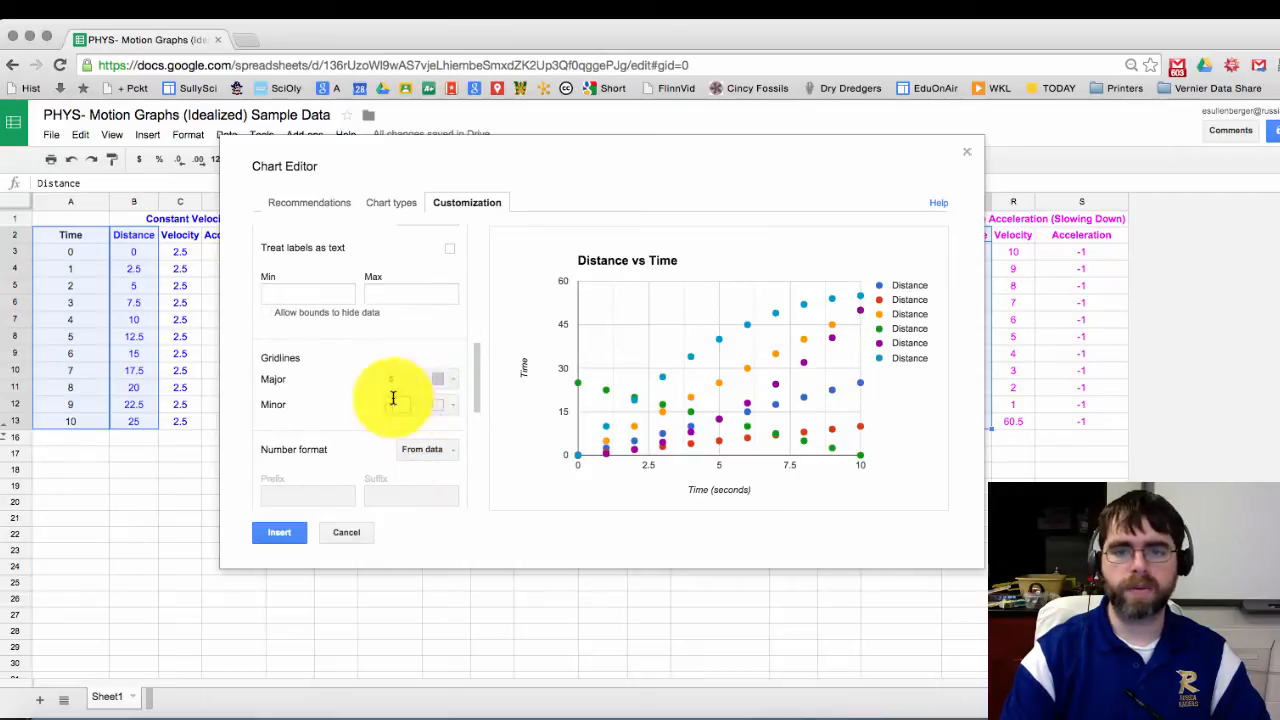
scroll(430, 406, "down", 1)
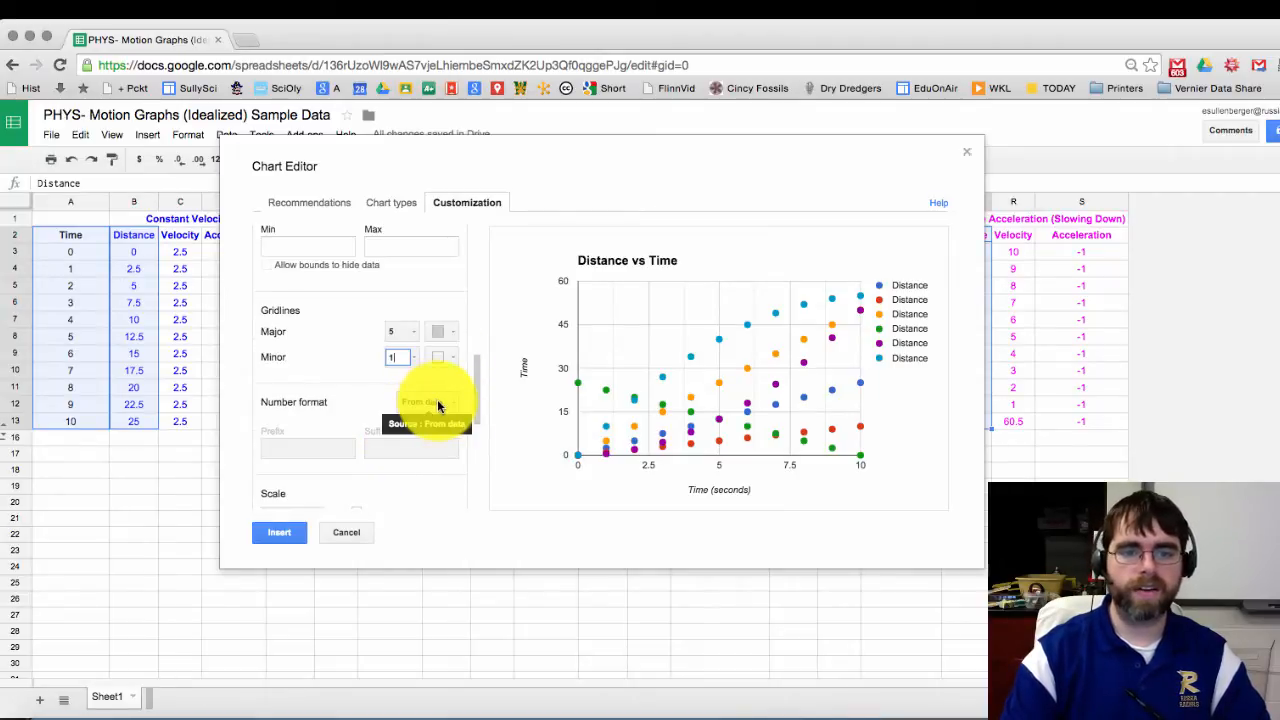
scroll(400, 430, "down", 3)
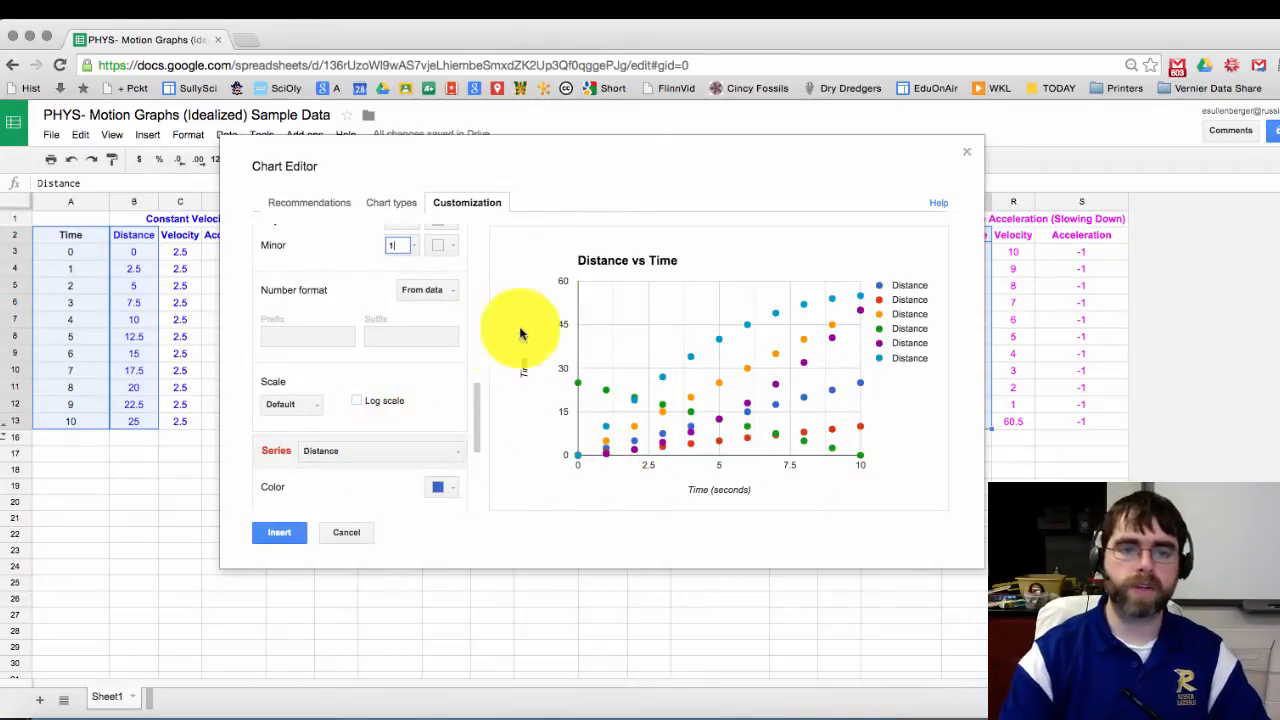
left_click(447, 295)
left_click(357, 289)
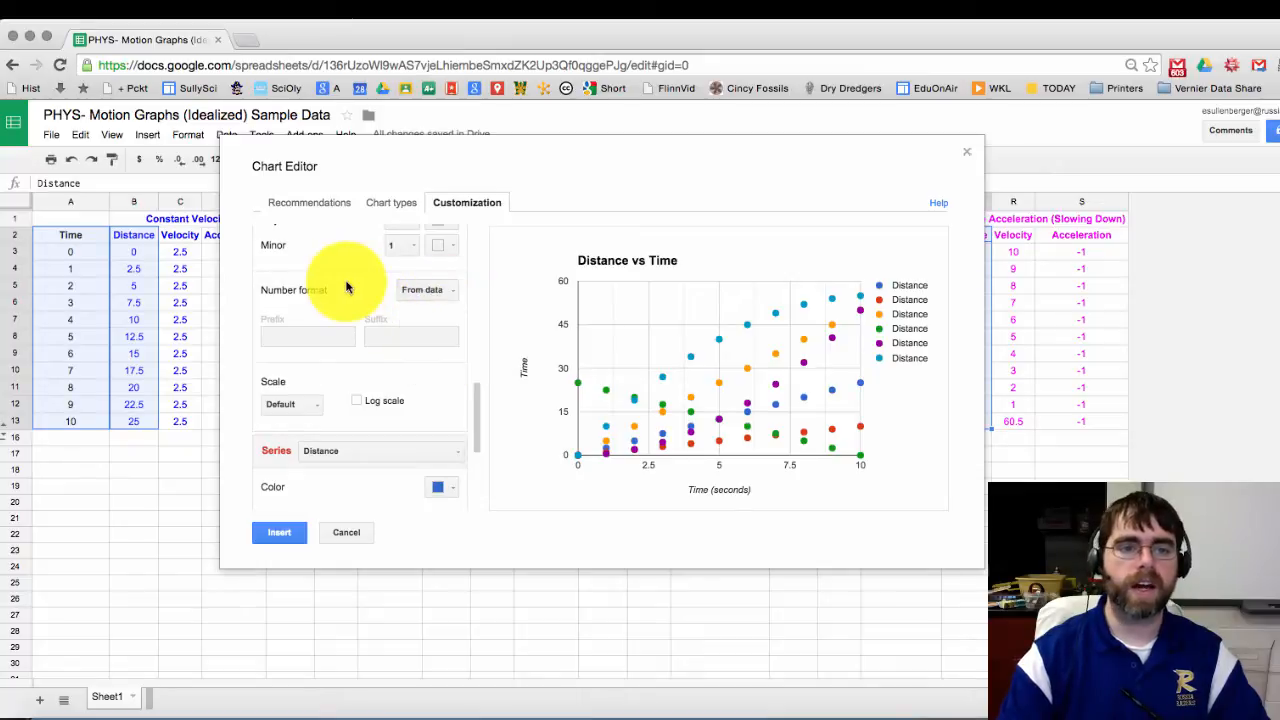
scroll(445, 410, "down", 2)
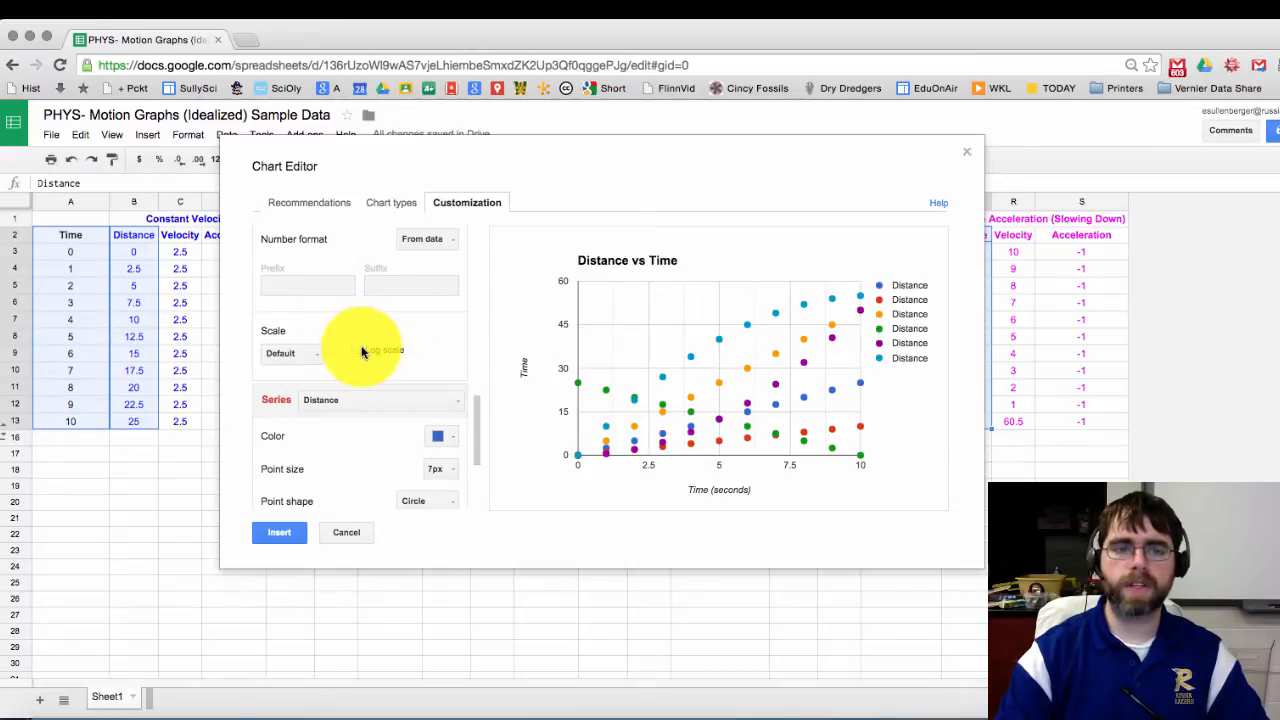
left_click(362, 351)
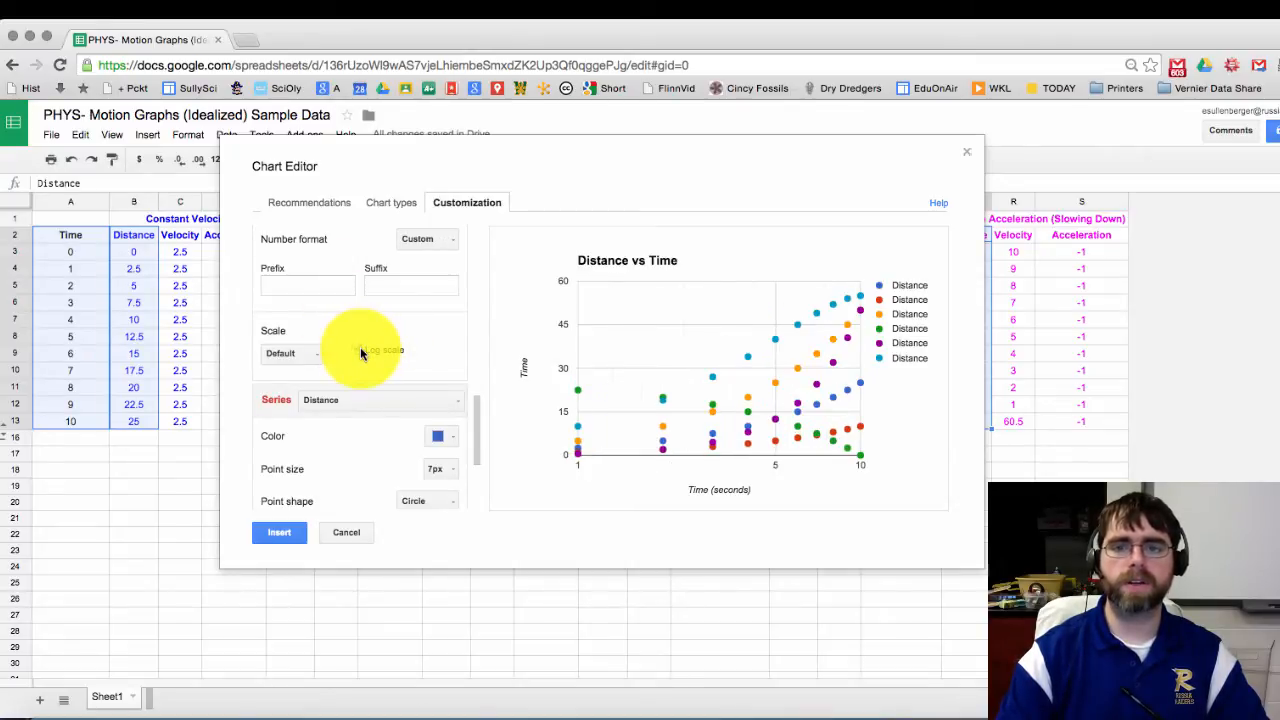
left_click(362, 351)
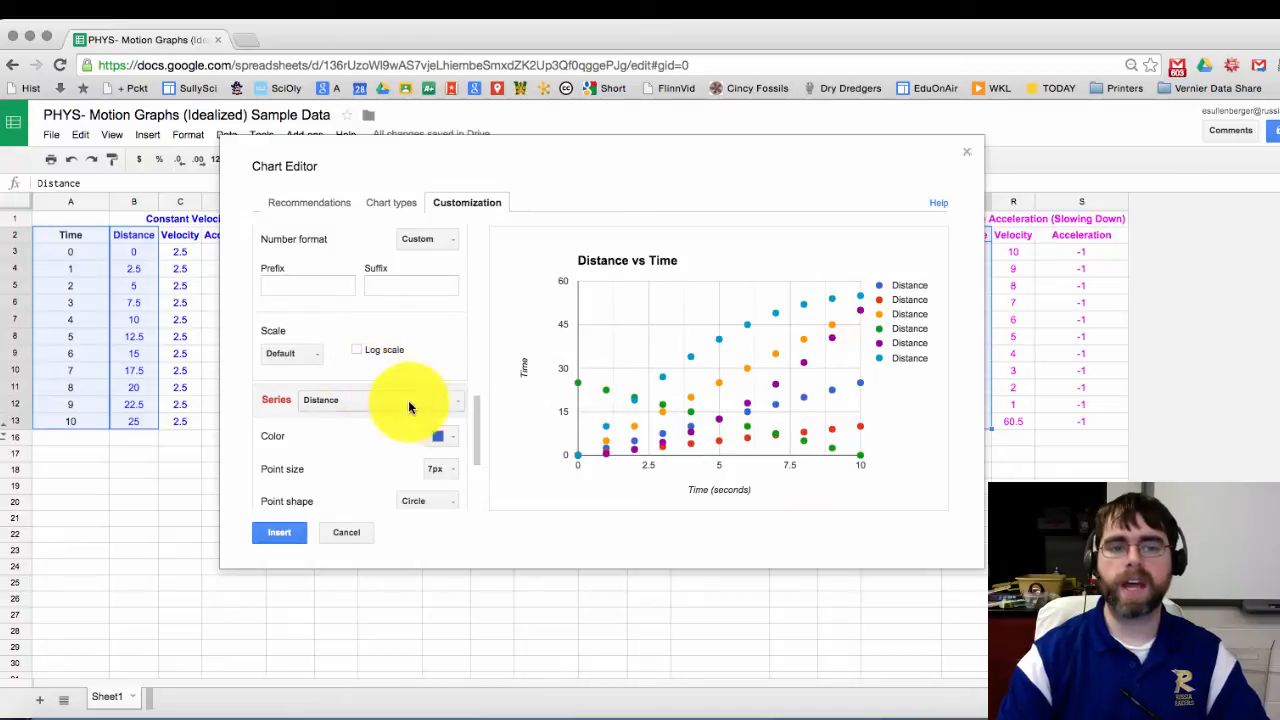
scroll(415, 404, "down", 1)
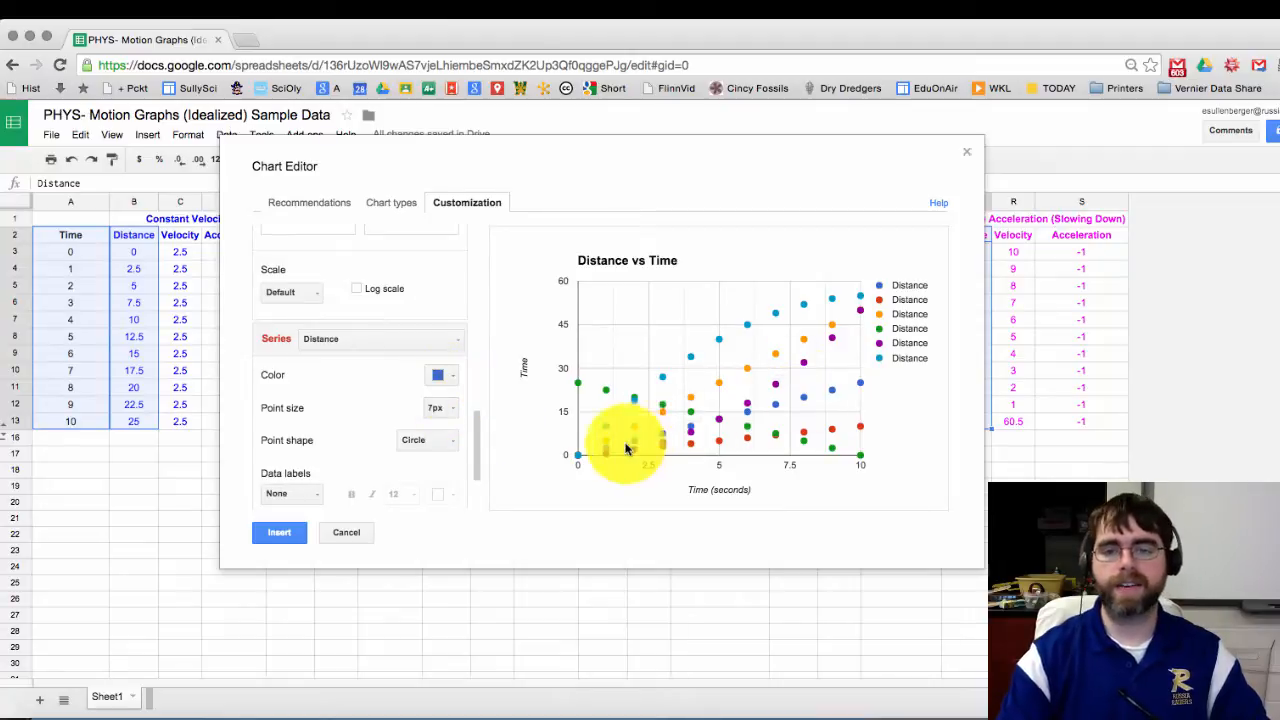
Step: Shrink the points of the first Distance series and the red series to 2px
left_click(441, 410)
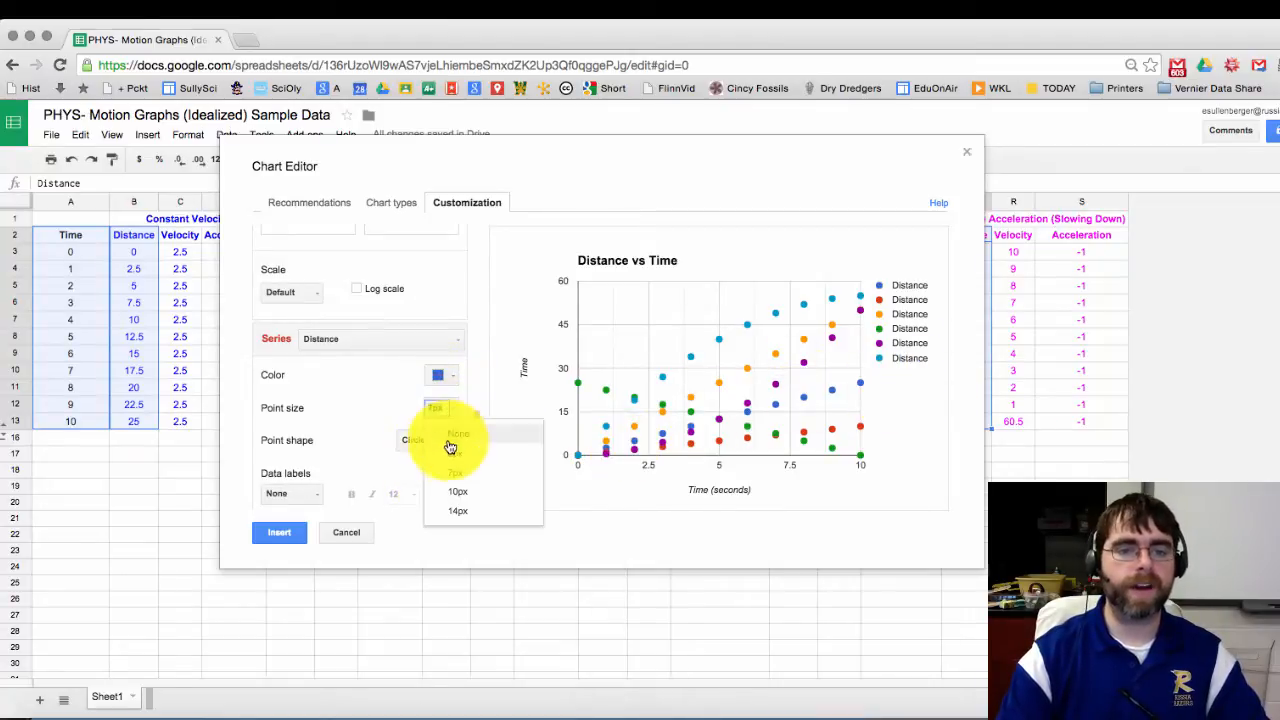
left_click(458, 427)
left_click(442, 374)
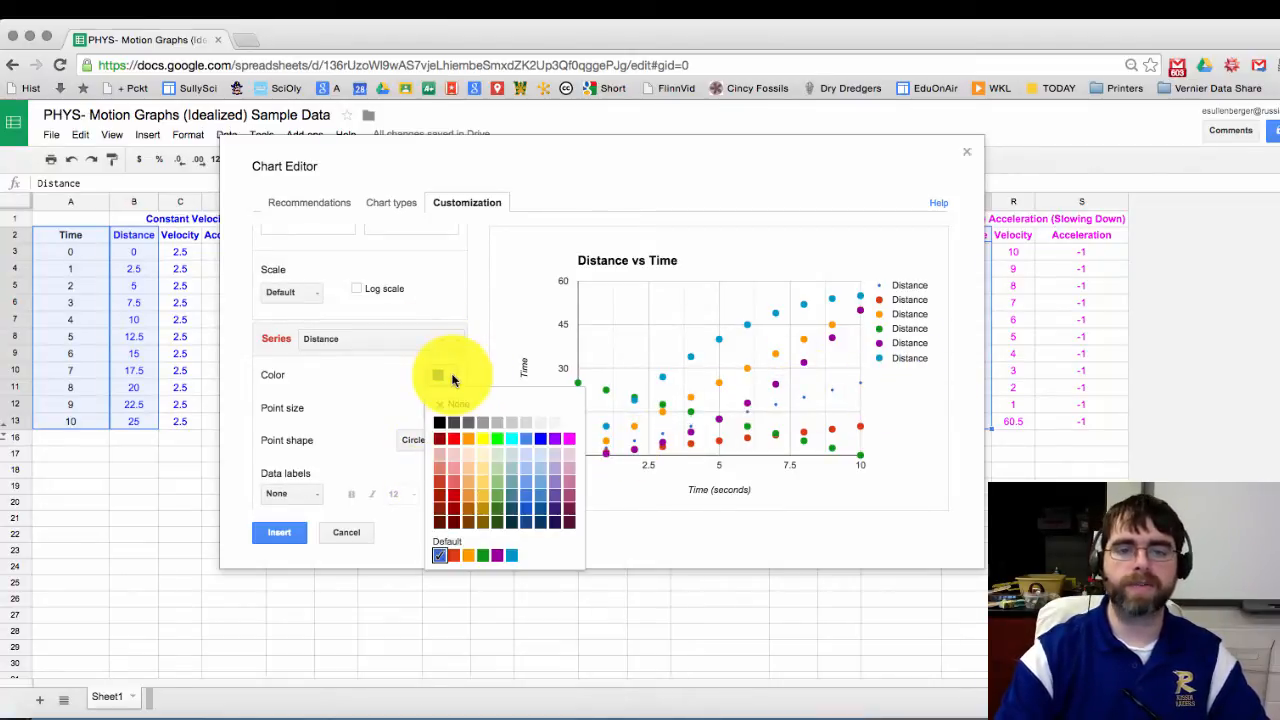
left_click(371, 371)
left_click(414, 340)
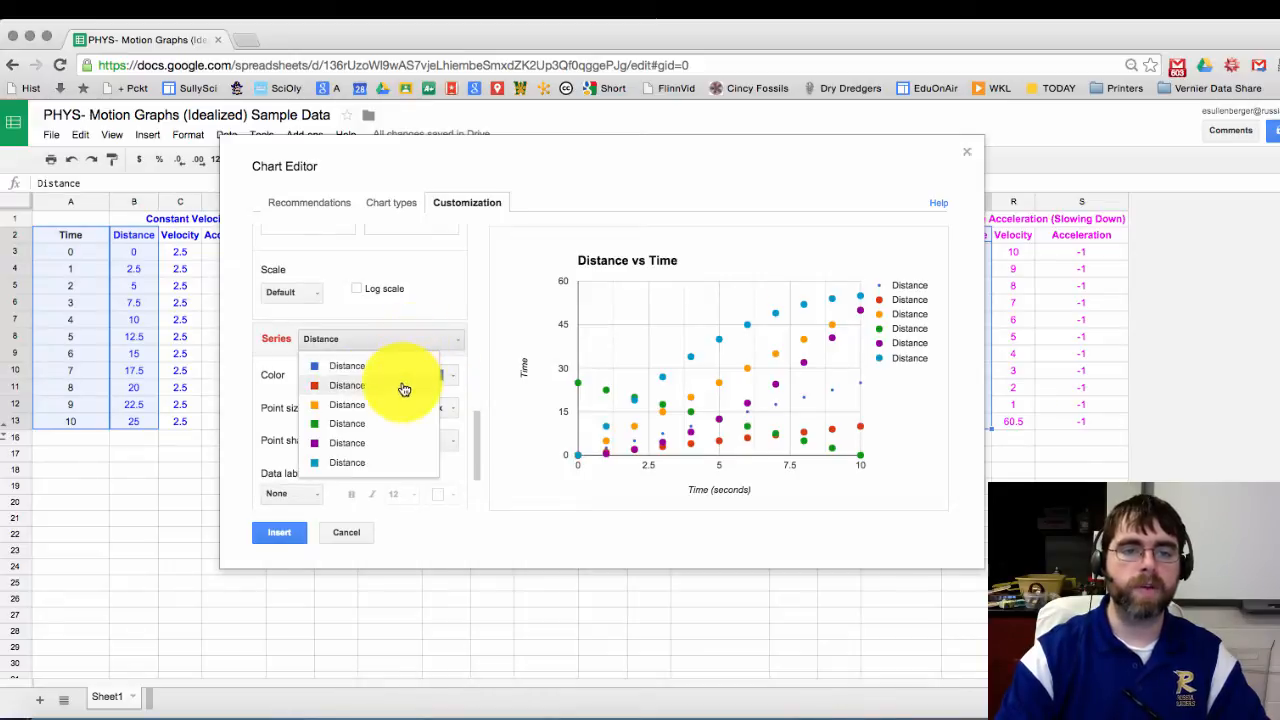
left_click(440, 404)
left_click(458, 407)
left_click(445, 428)
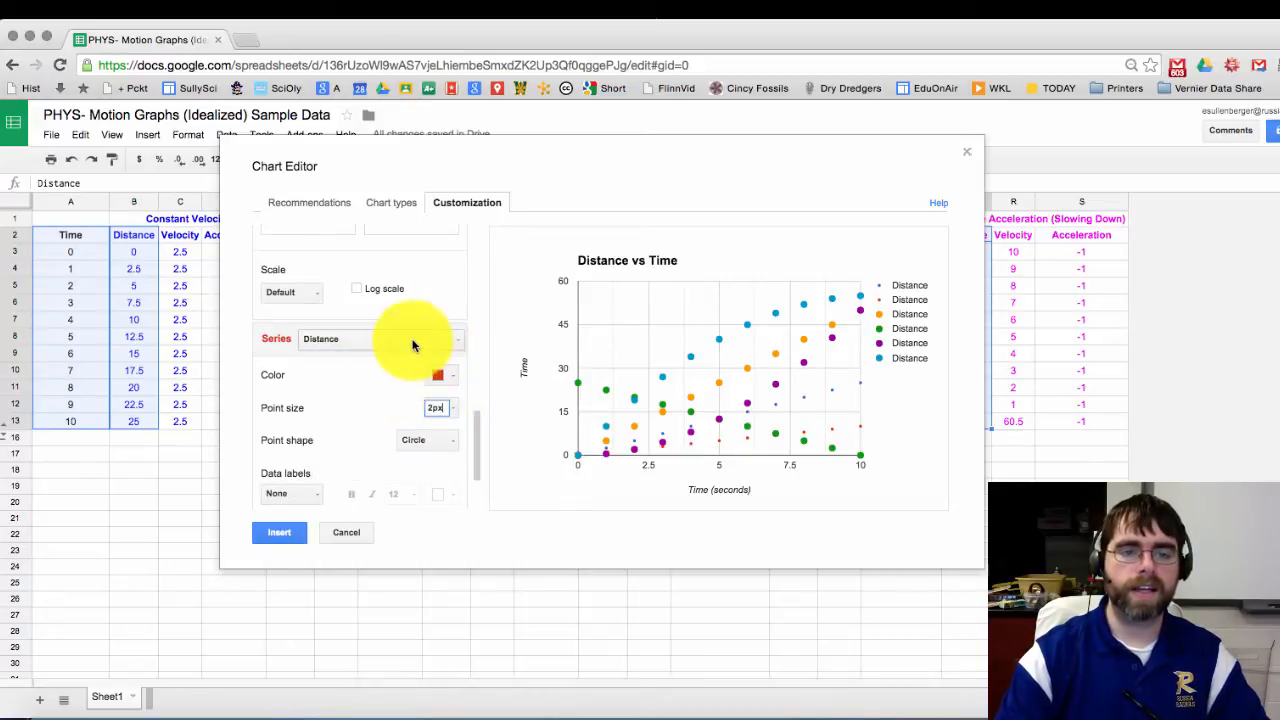
Step: Give another Distance series a custom 3px point size
left_click(386, 338)
left_click(406, 405)
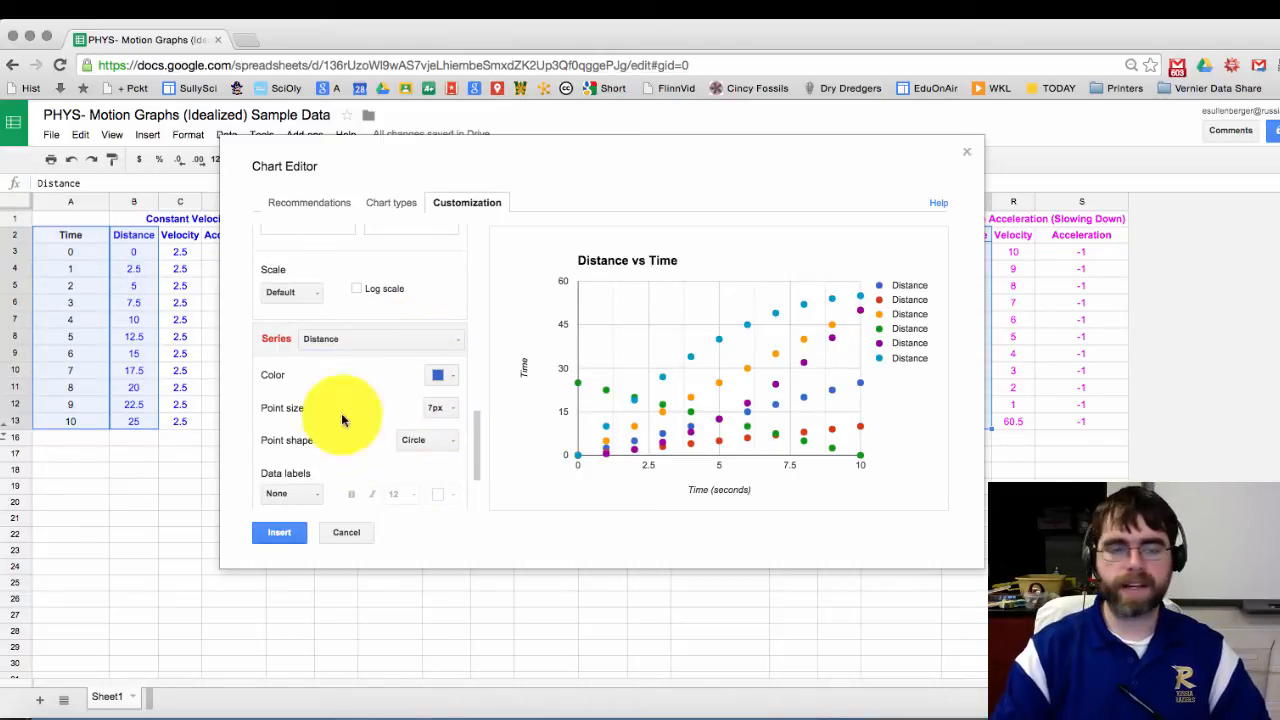
left_click(453, 408)
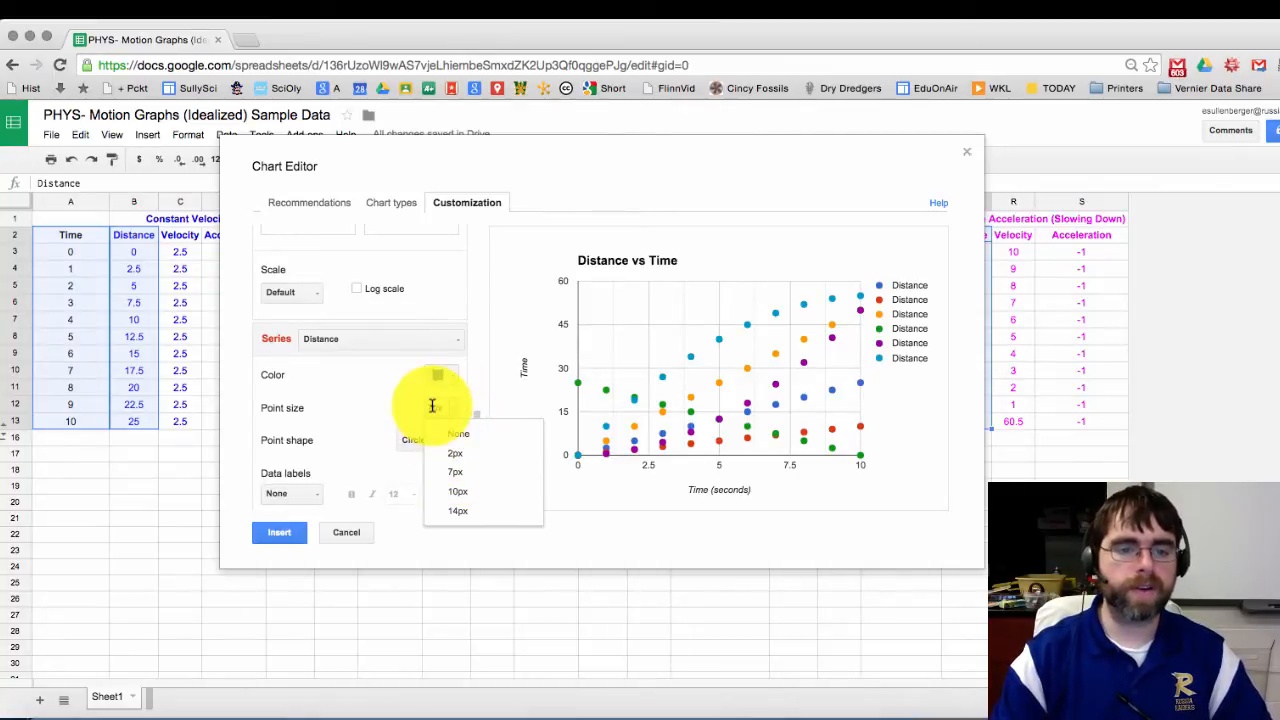
left_click(429, 407)
type("3")
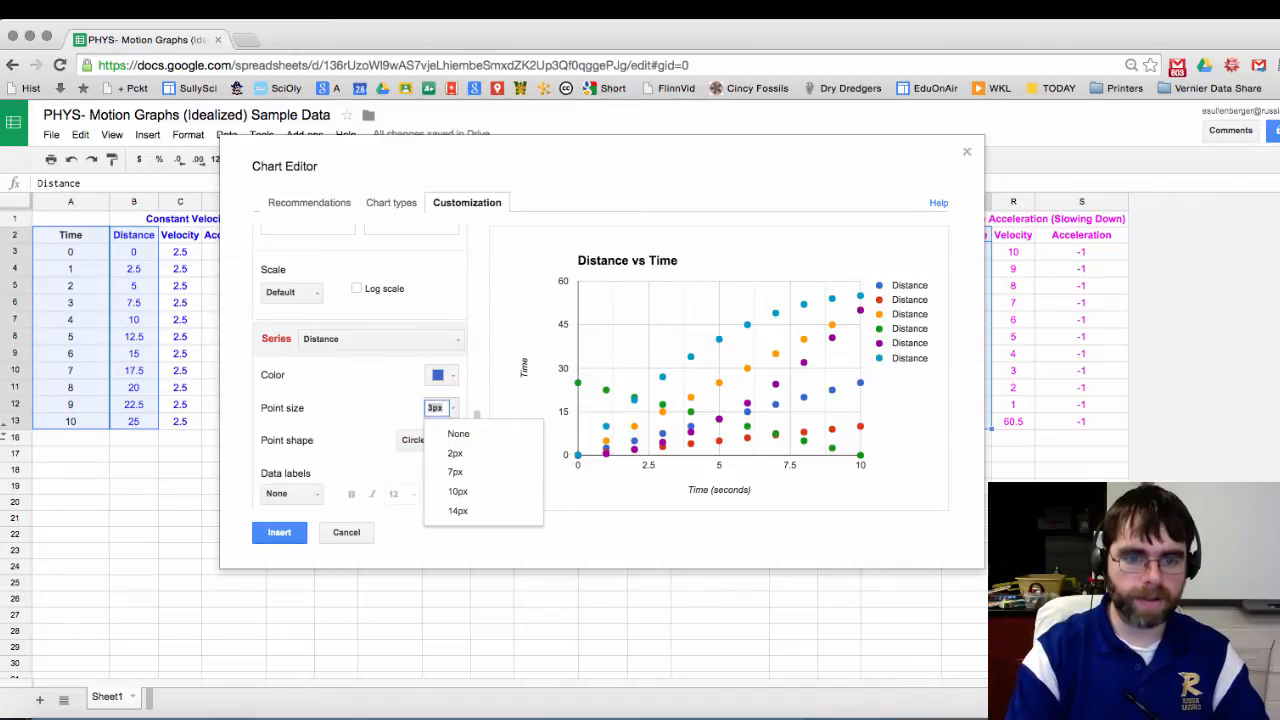
left_click(449, 417)
left_click(397, 347)
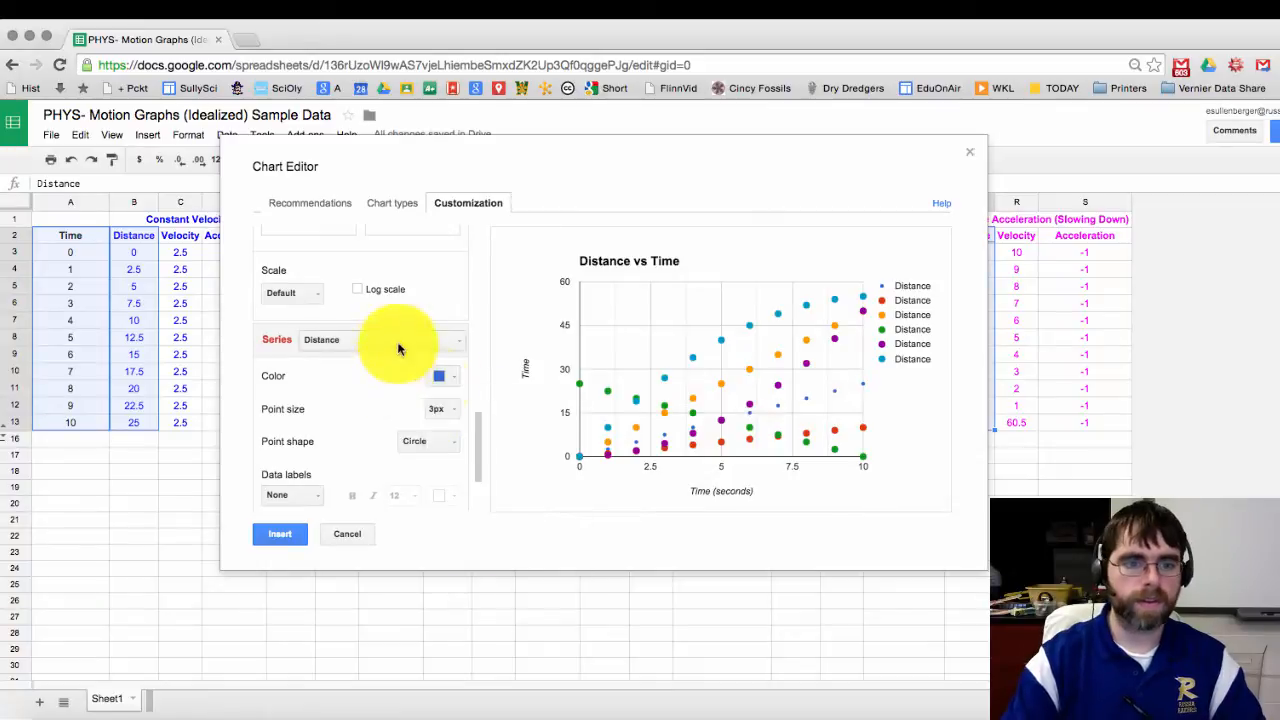
key("Down")
Step: Set the next two Distance series' points to 3px, keeping Circle as the point shape
left_click(437, 404)
left_click(436, 409)
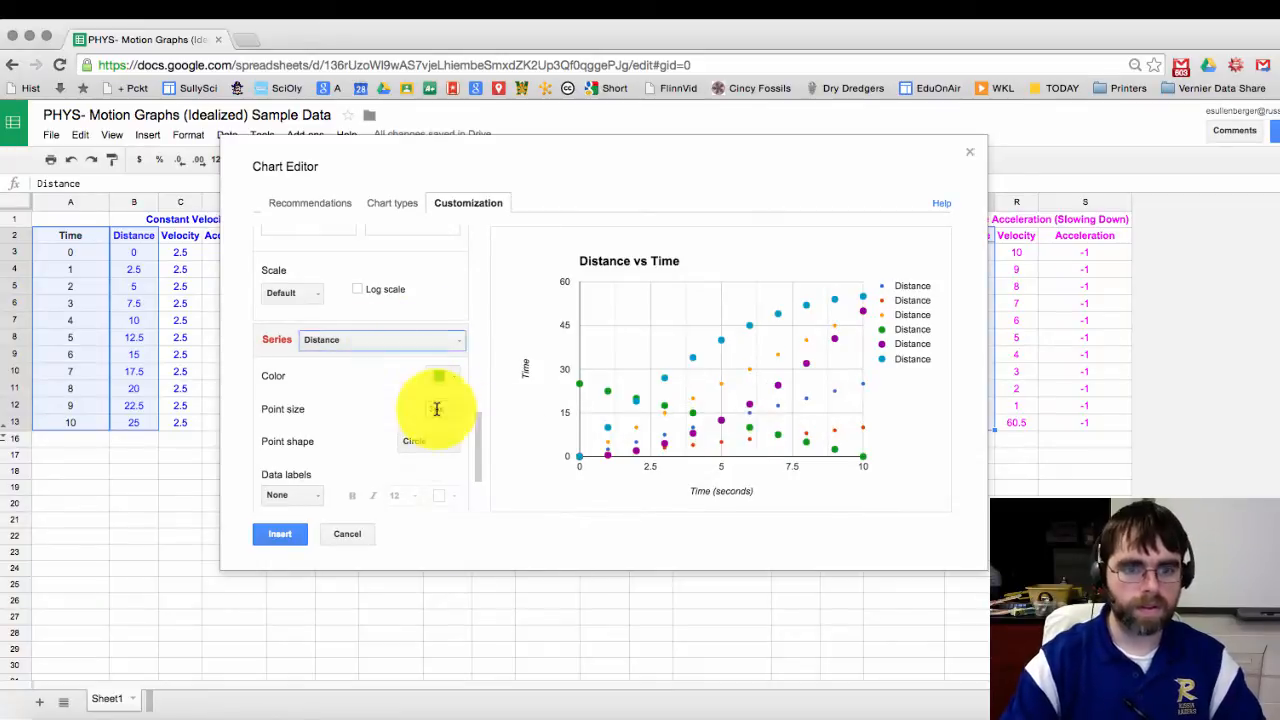
left_click(380, 340)
left_click(386, 437)
left_click(437, 404)
left_click(437, 412)
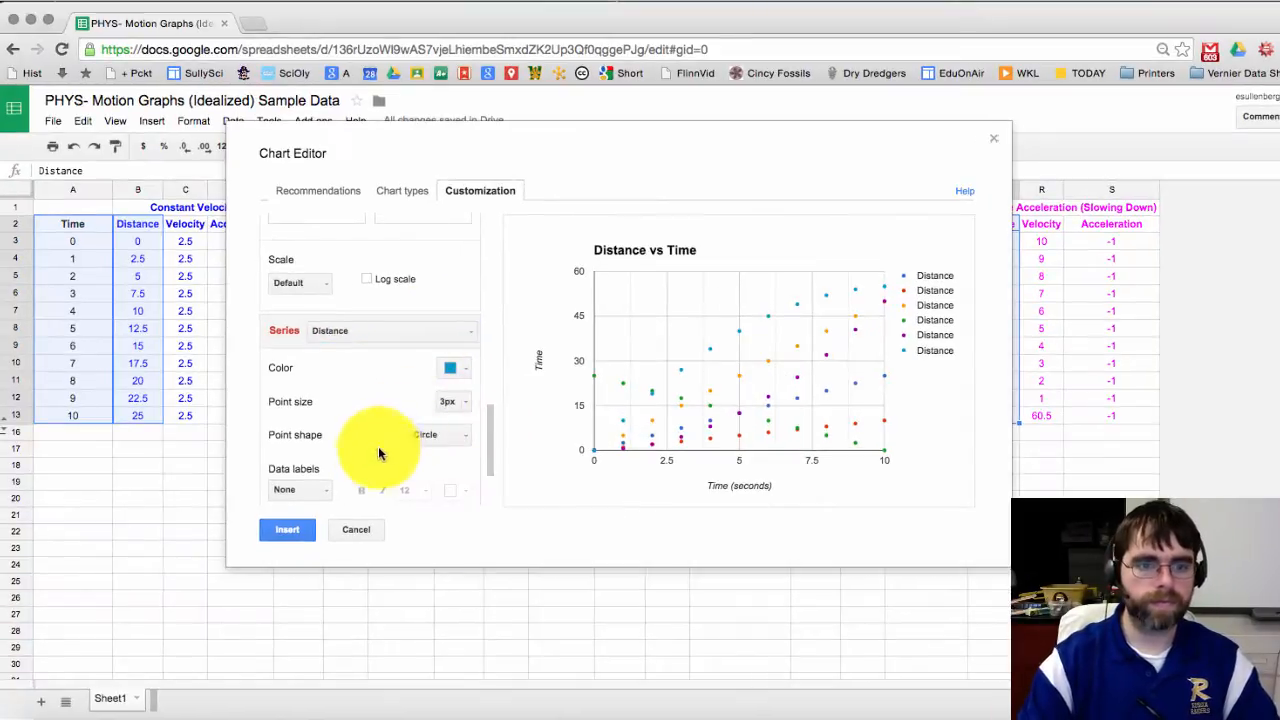
left_click(445, 434)
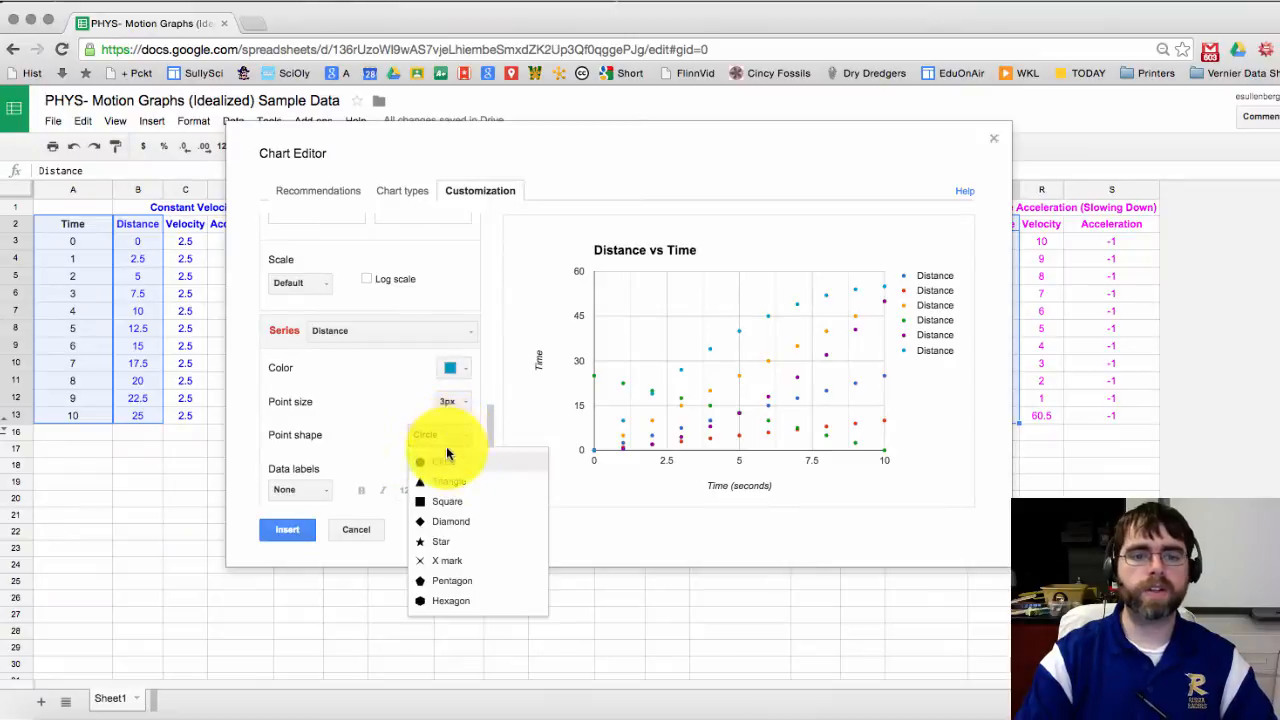
left_click(374, 415)
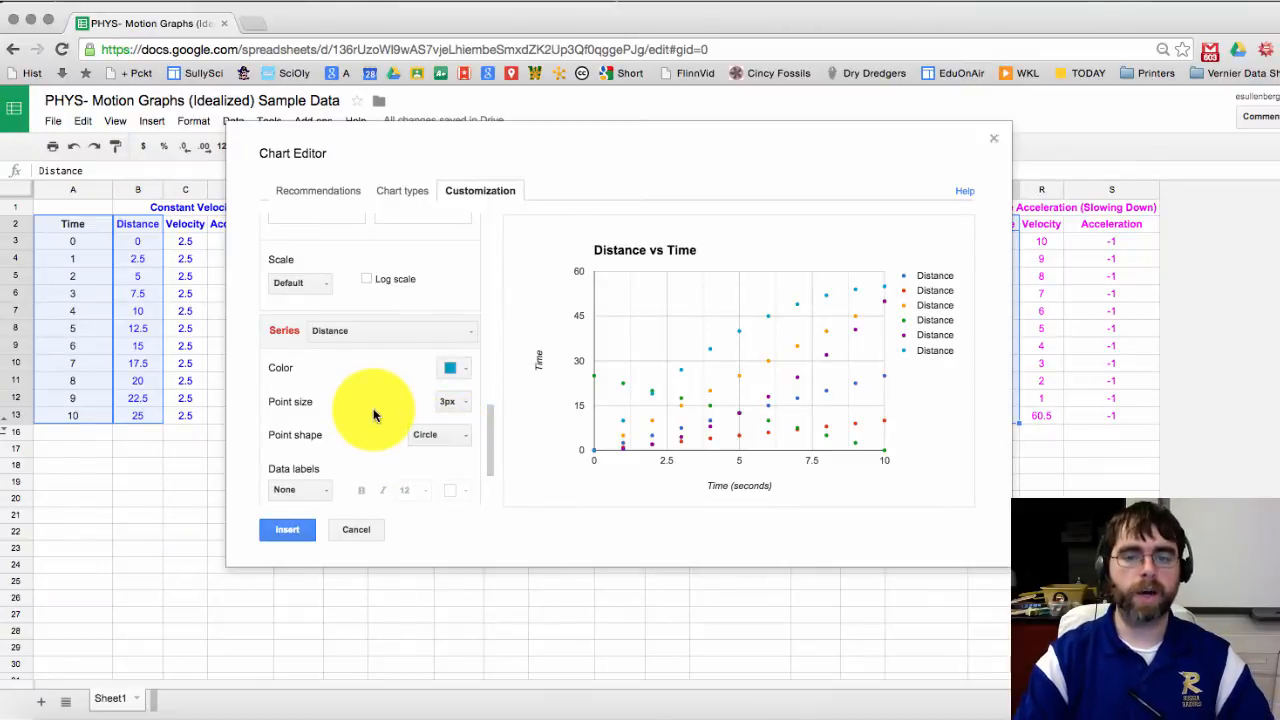
scroll(372, 426, "down", 3)
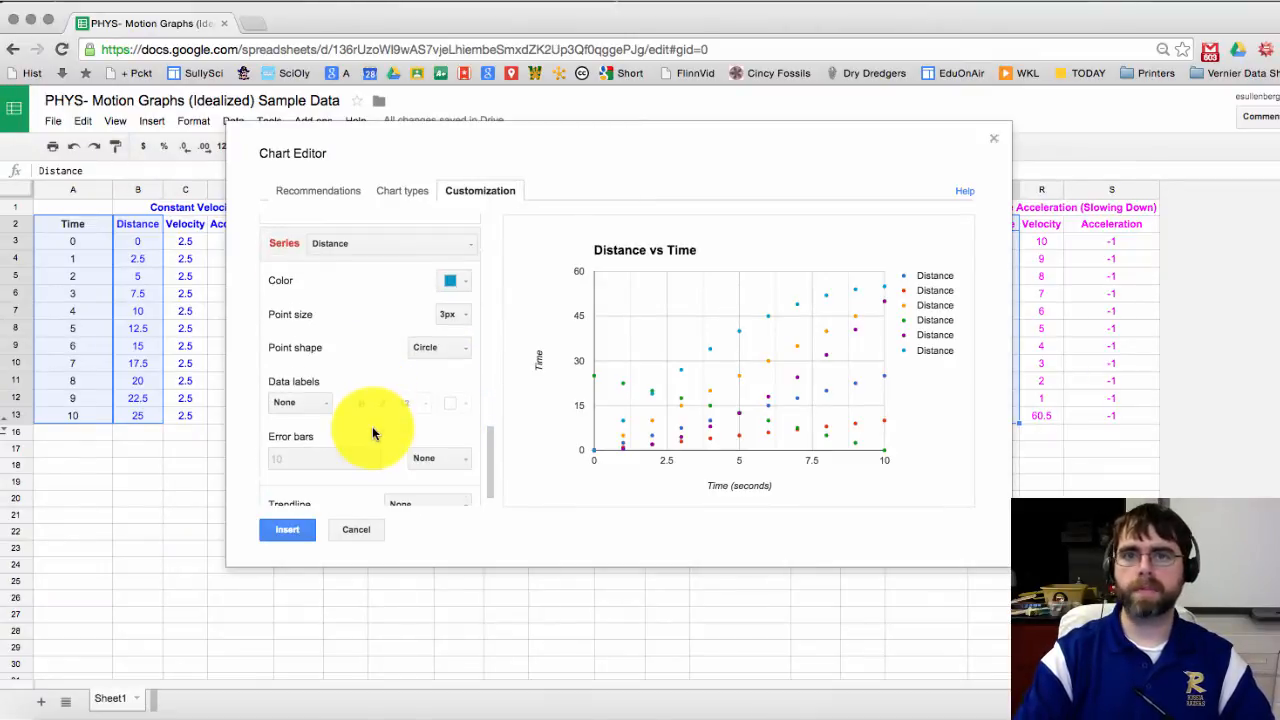
scroll(372, 430, "down", 1)
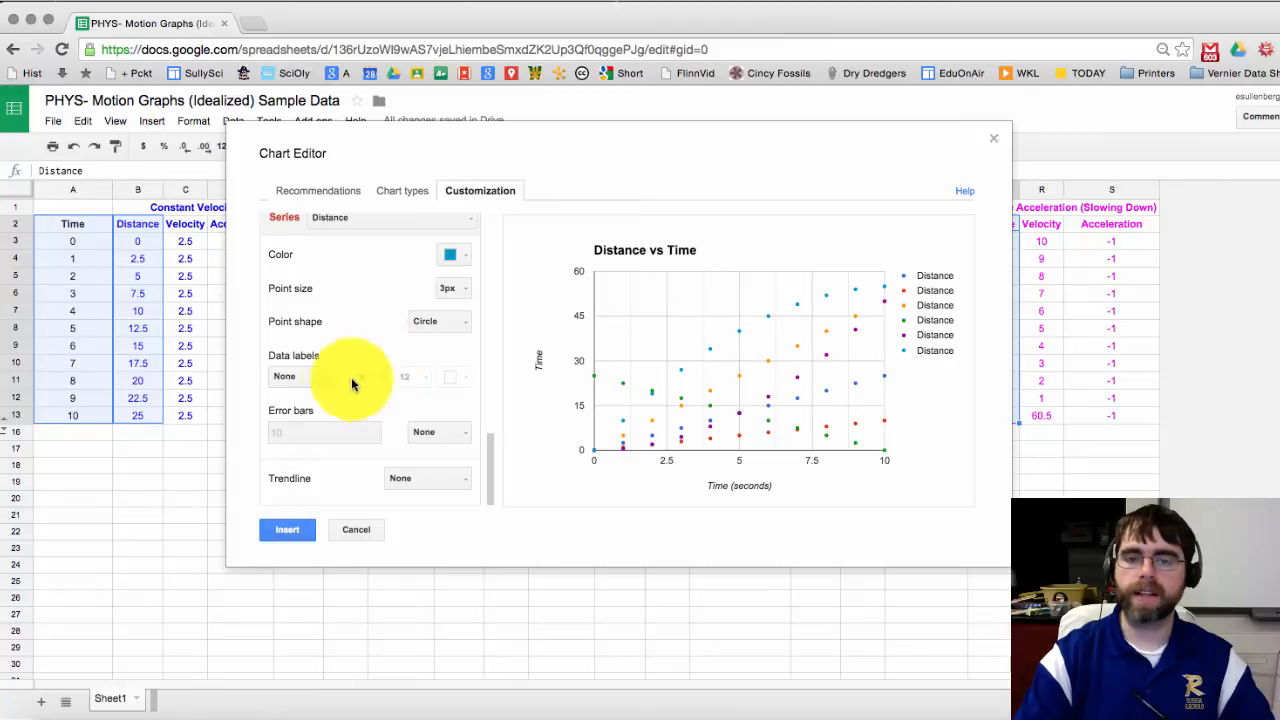
left_click(320, 378)
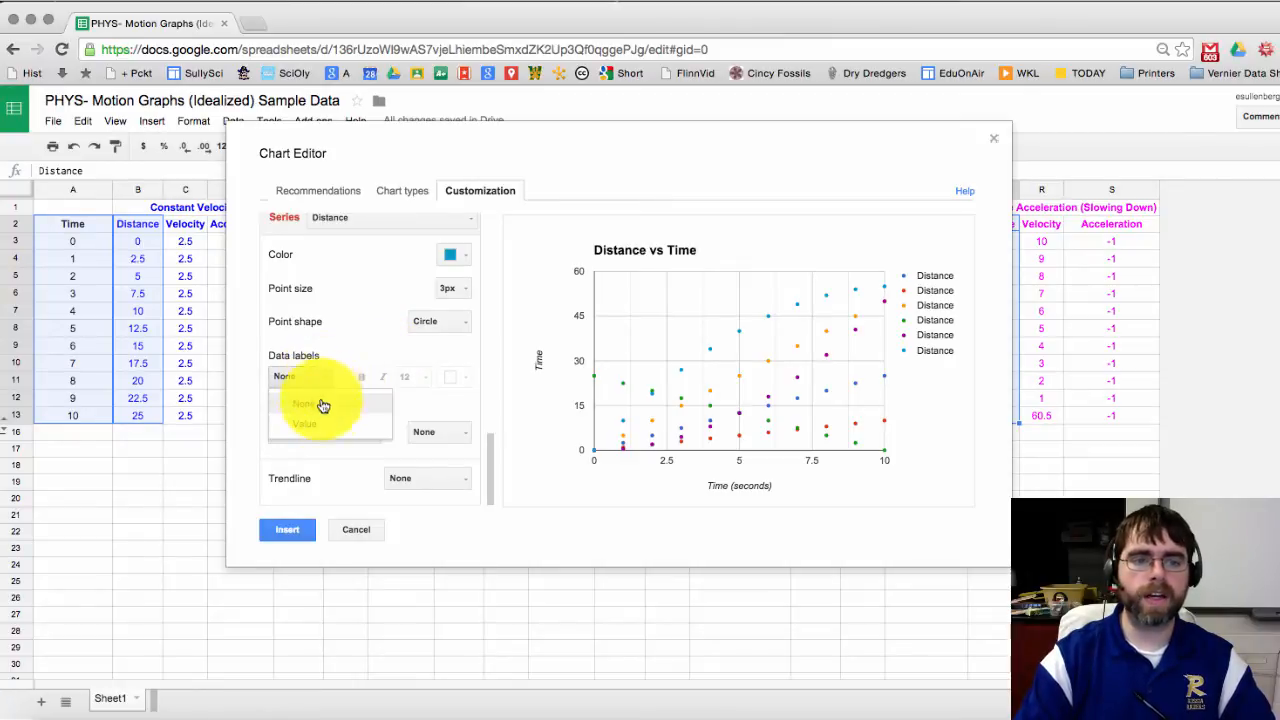
left_click(328, 422)
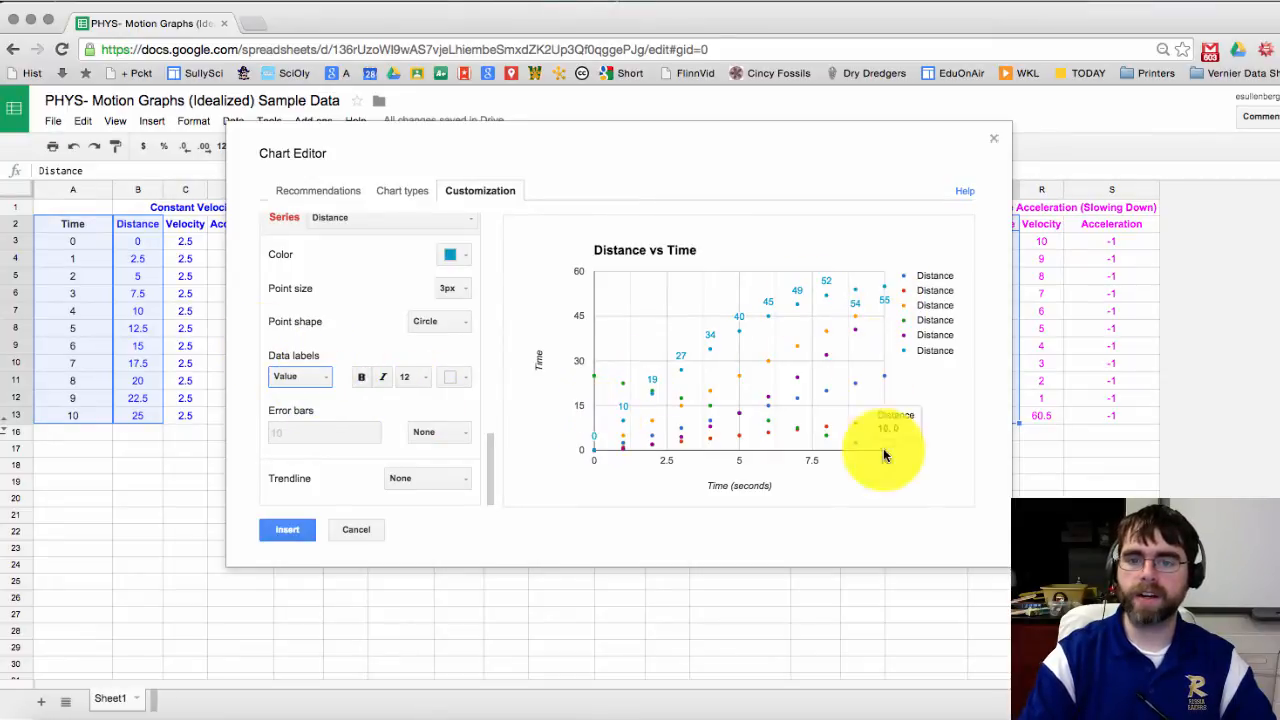
left_click(302, 382)
left_click(302, 403)
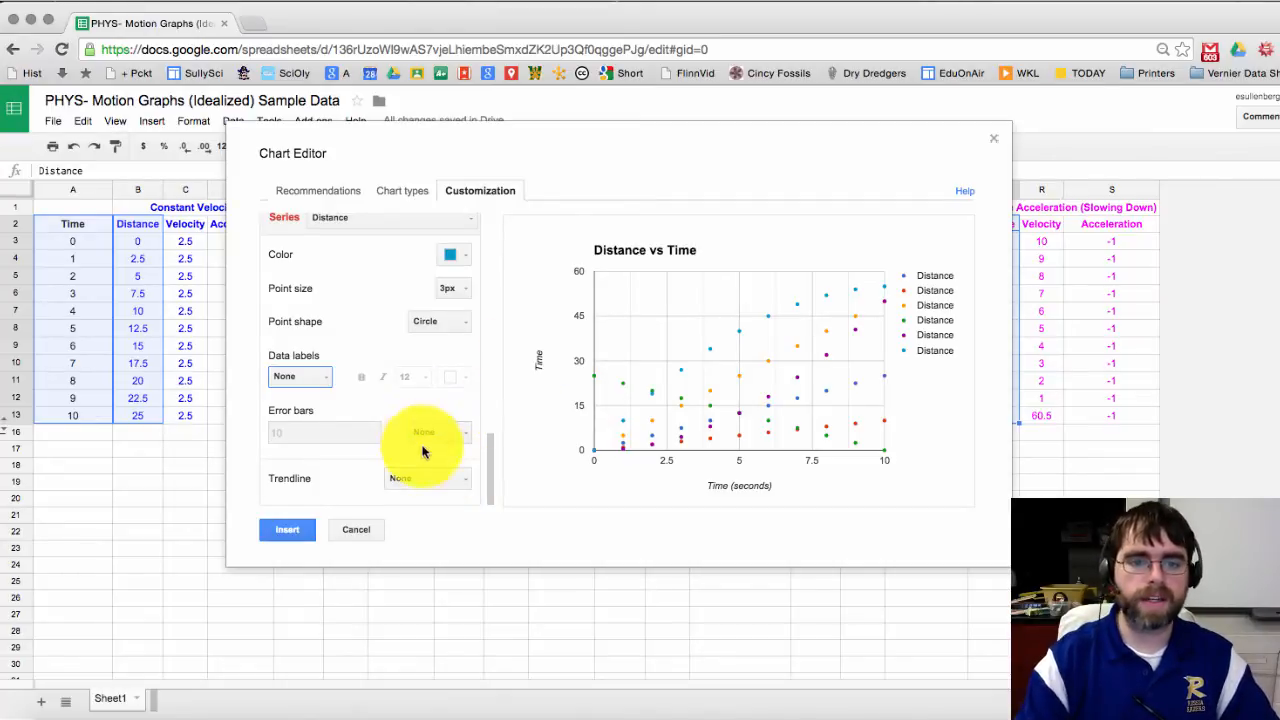
scroll(390, 430, "up", 1)
Step: Switch to the Left vertical axis and replace its title 'Time' with 'Distance (m)'
scroll(390, 430, "up", 5)
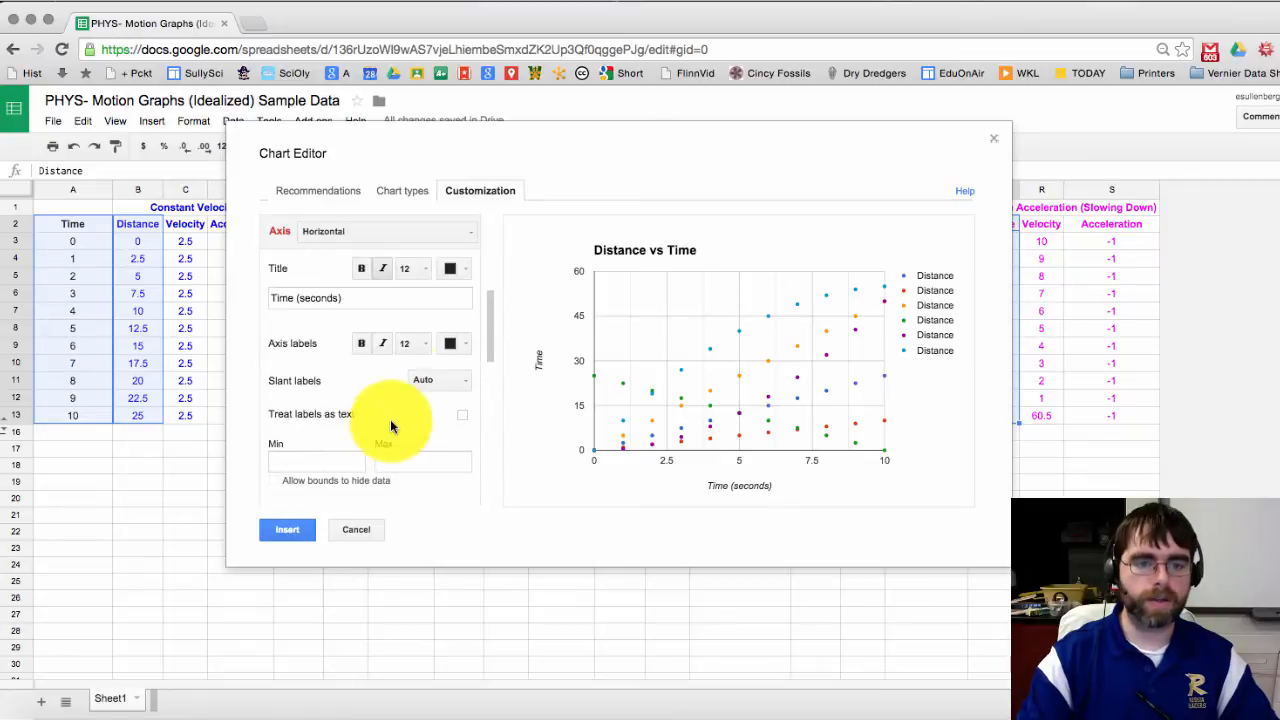
left_click(403, 264)
left_click(370, 306)
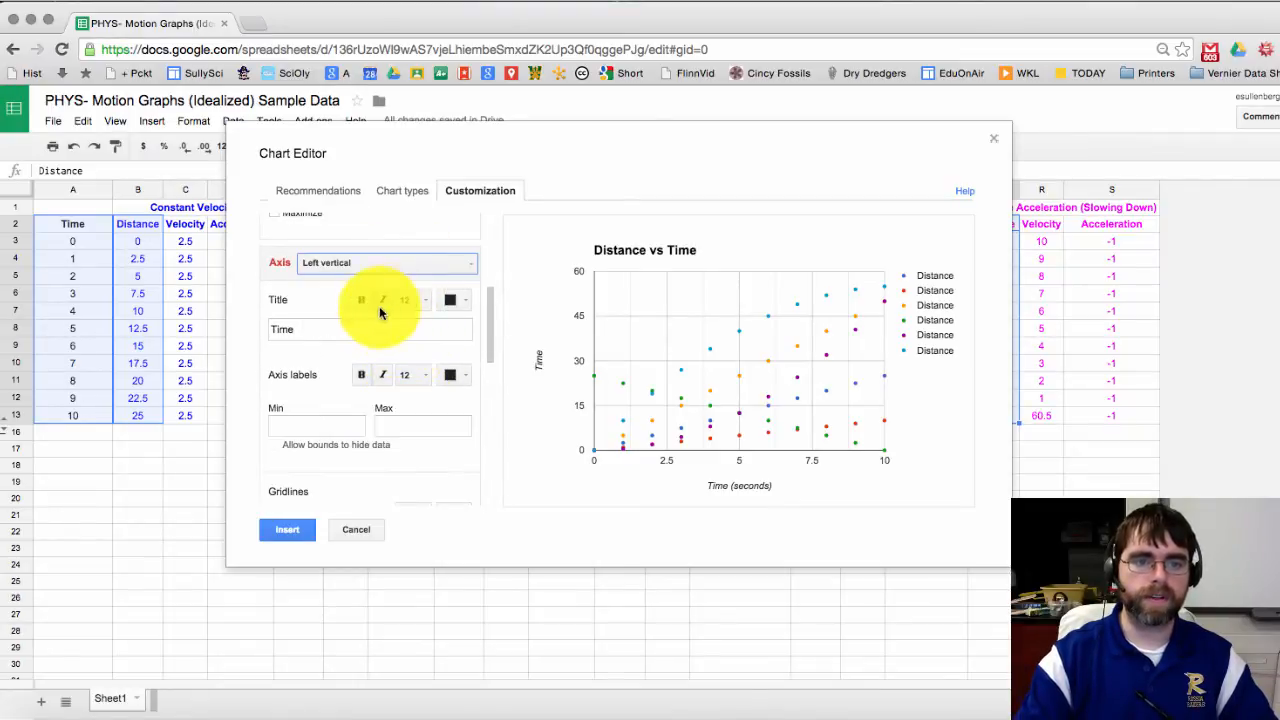
left_click_drag(348, 328, 260, 362)
type("z")
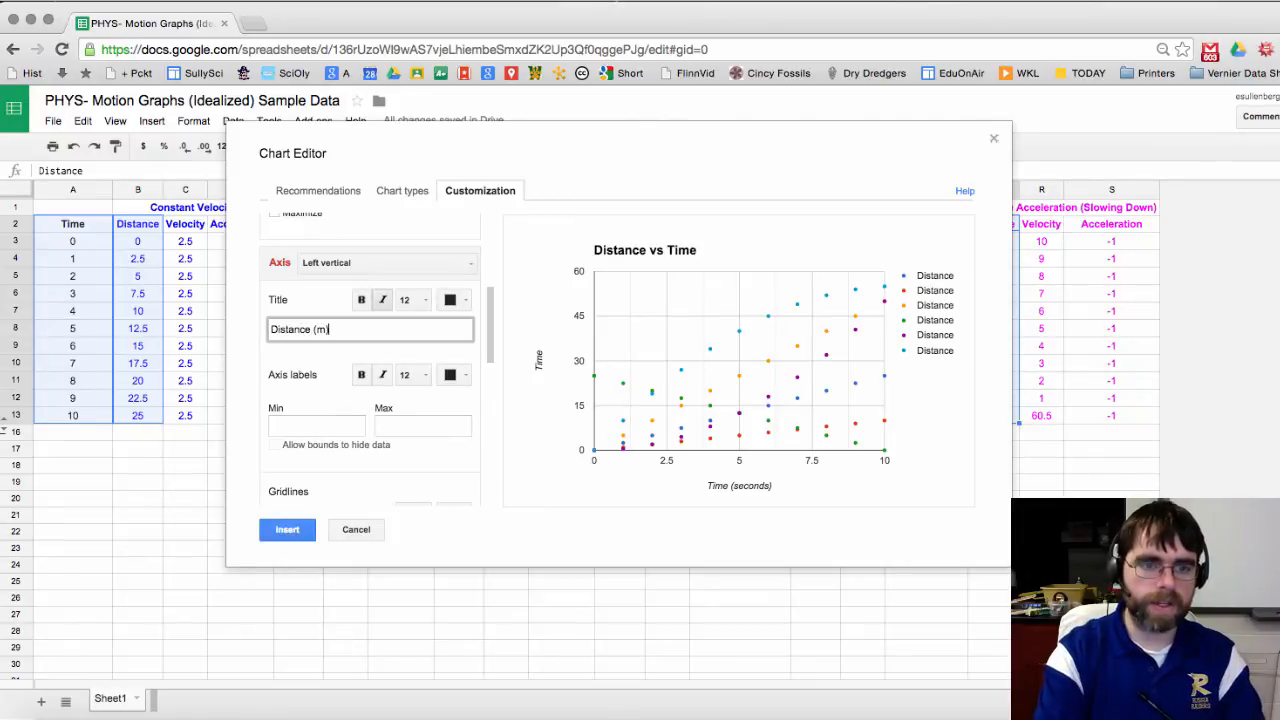
left_click(303, 367)
scroll(317, 379, "down", 2)
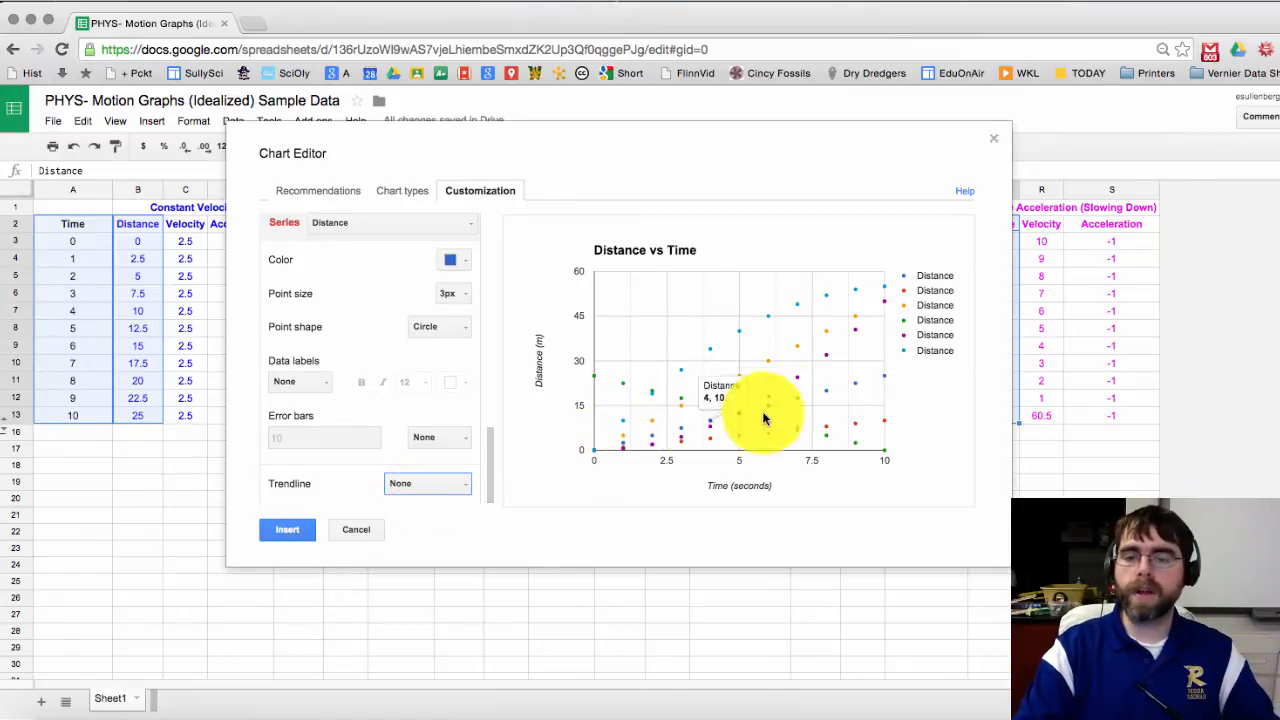
Step: Add a Linear trendline to the blue Distance series, labelled with its equation y = 2.5 * x + 0
left_click(435, 485)
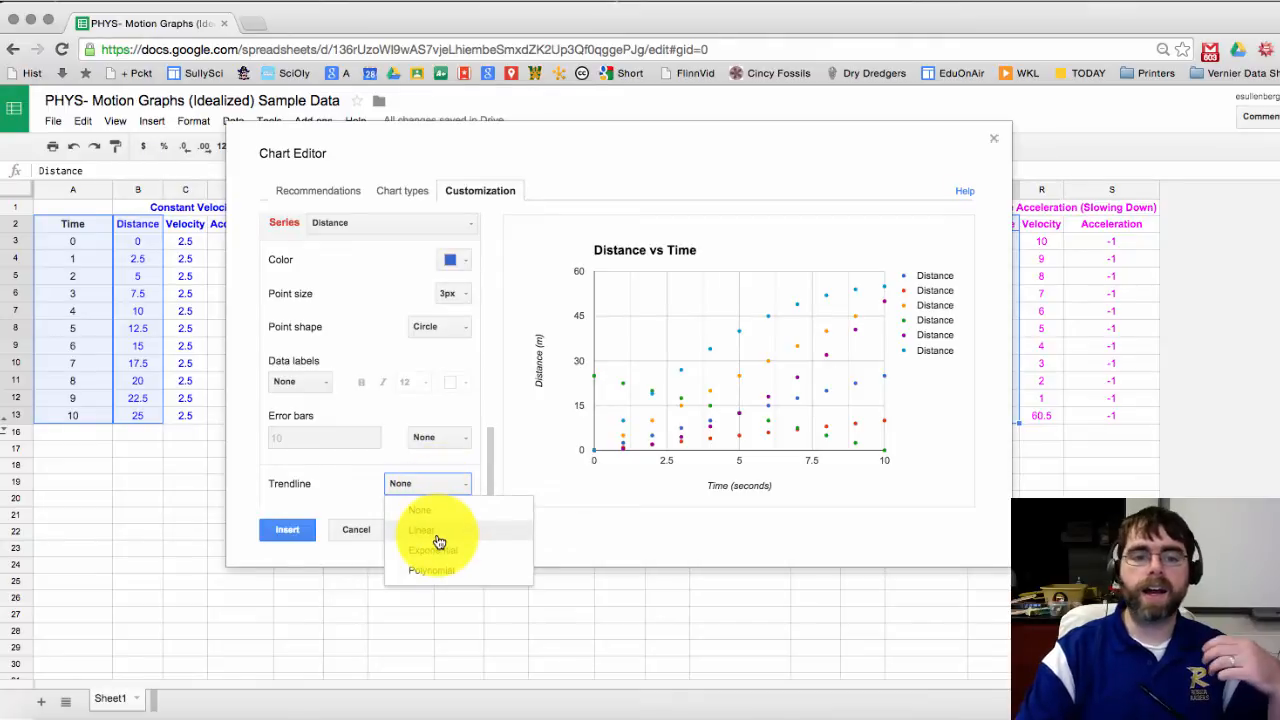
left_click(438, 532)
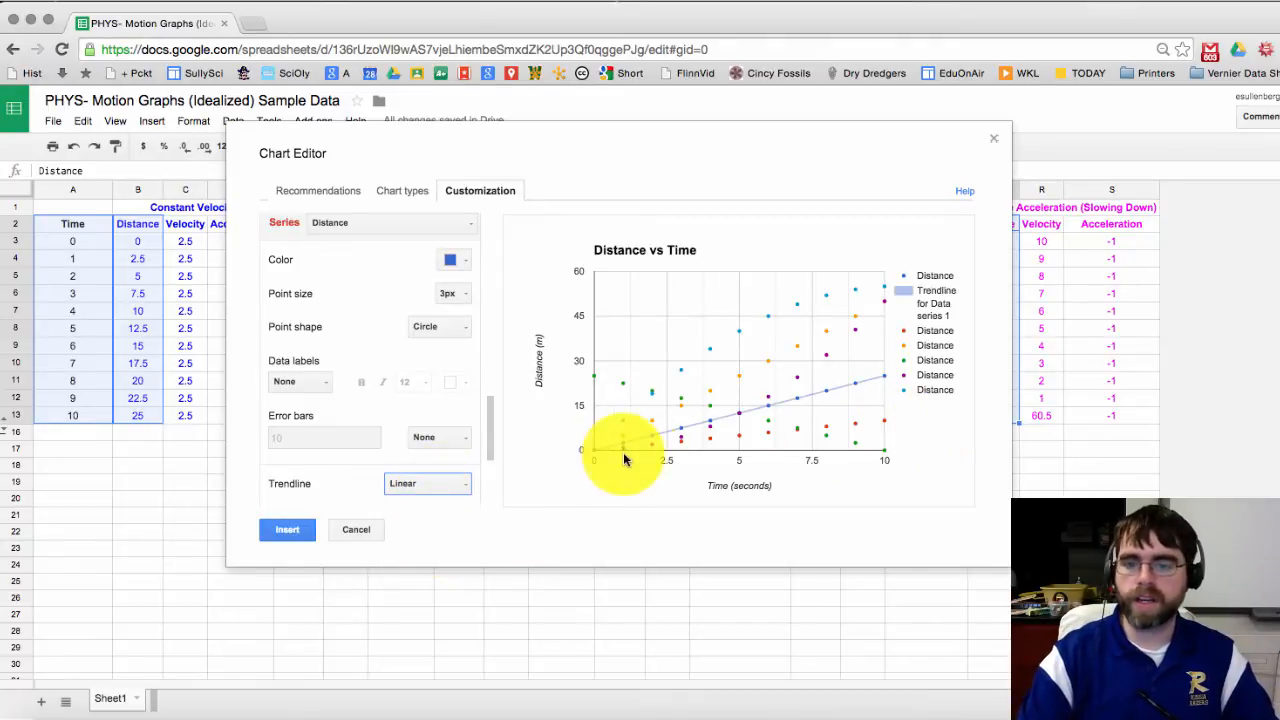
mouse_move(783, 410)
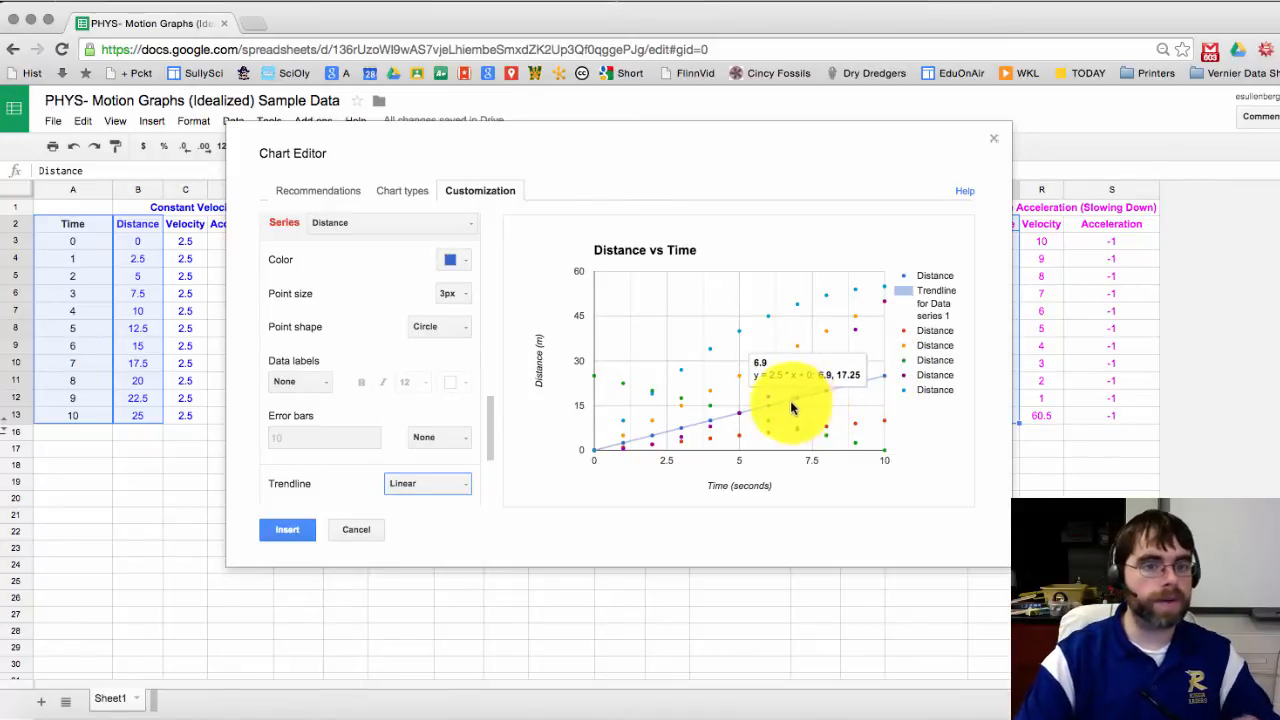
scroll(490, 455, "down", 1)
scroll(490, 455, "down", 4)
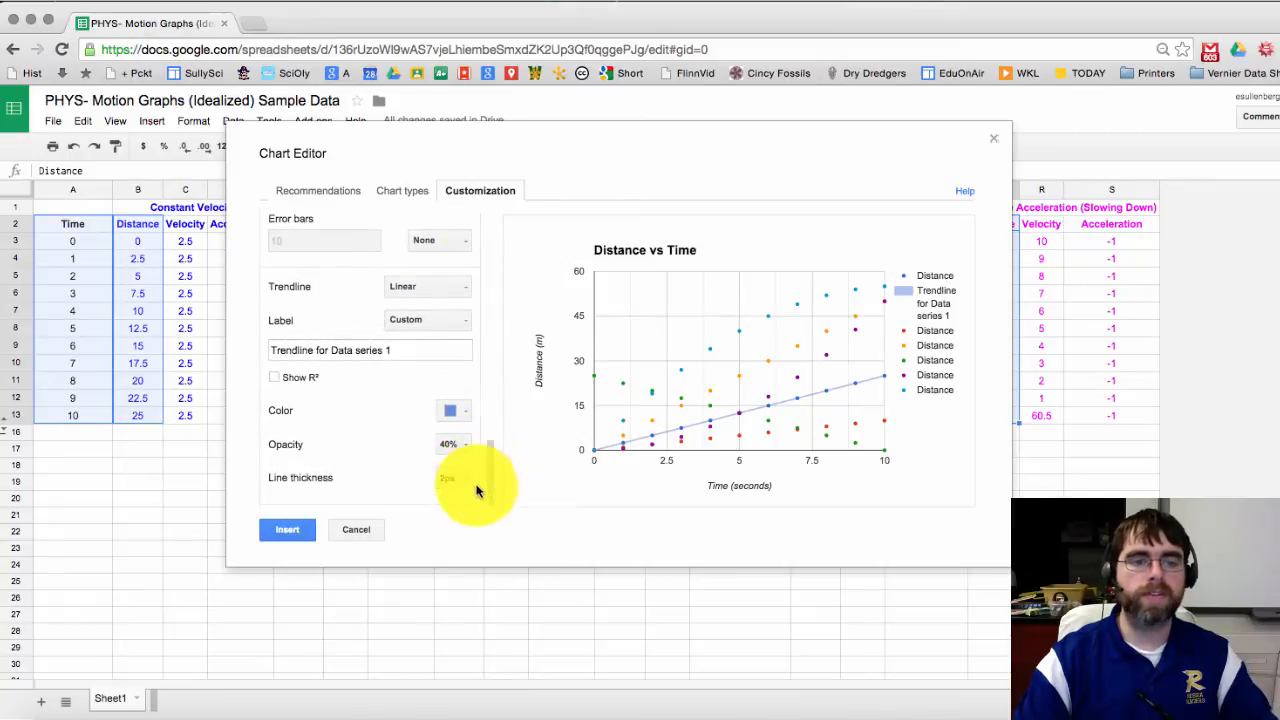
left_click(455, 318)
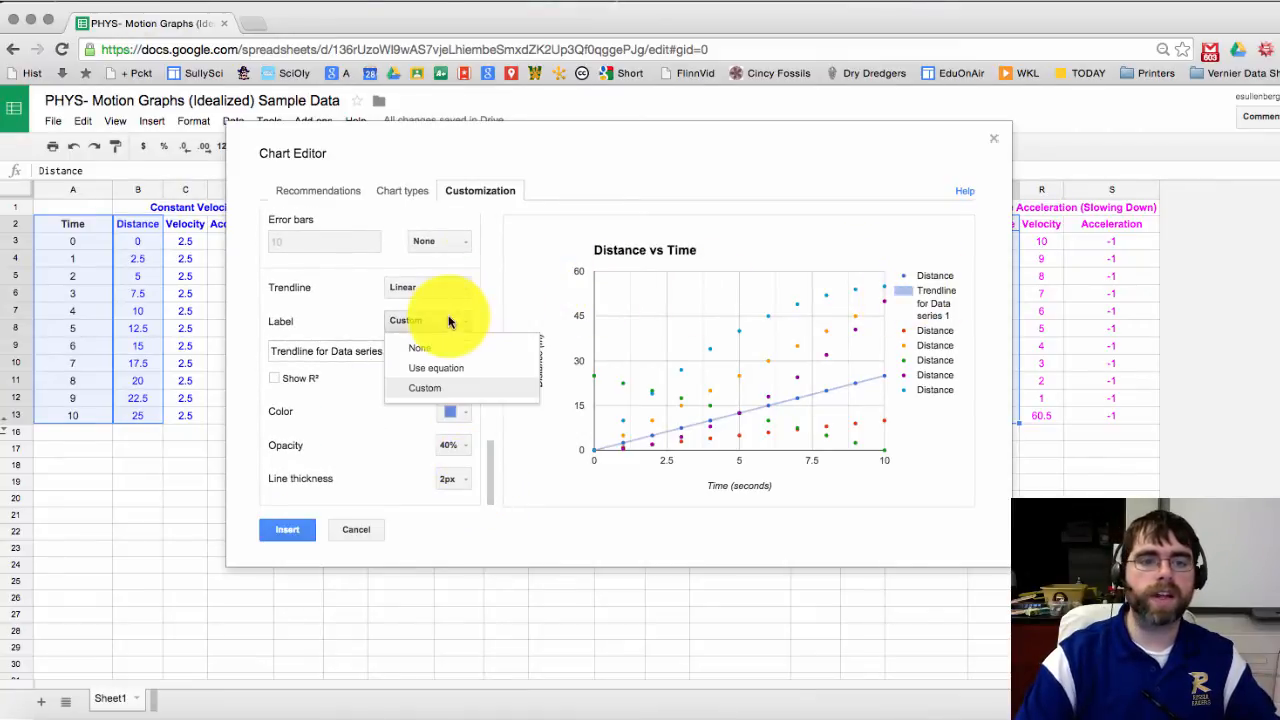
left_click(446, 371)
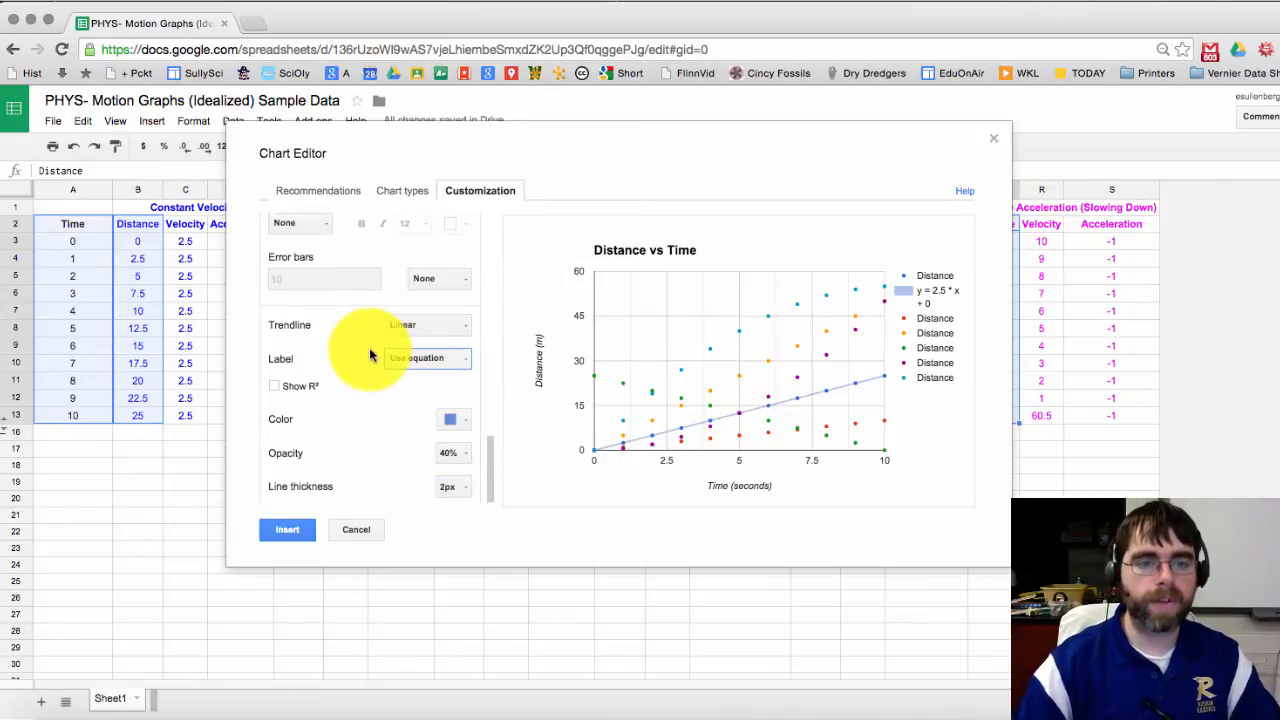
scroll(370, 355, "up", 5)
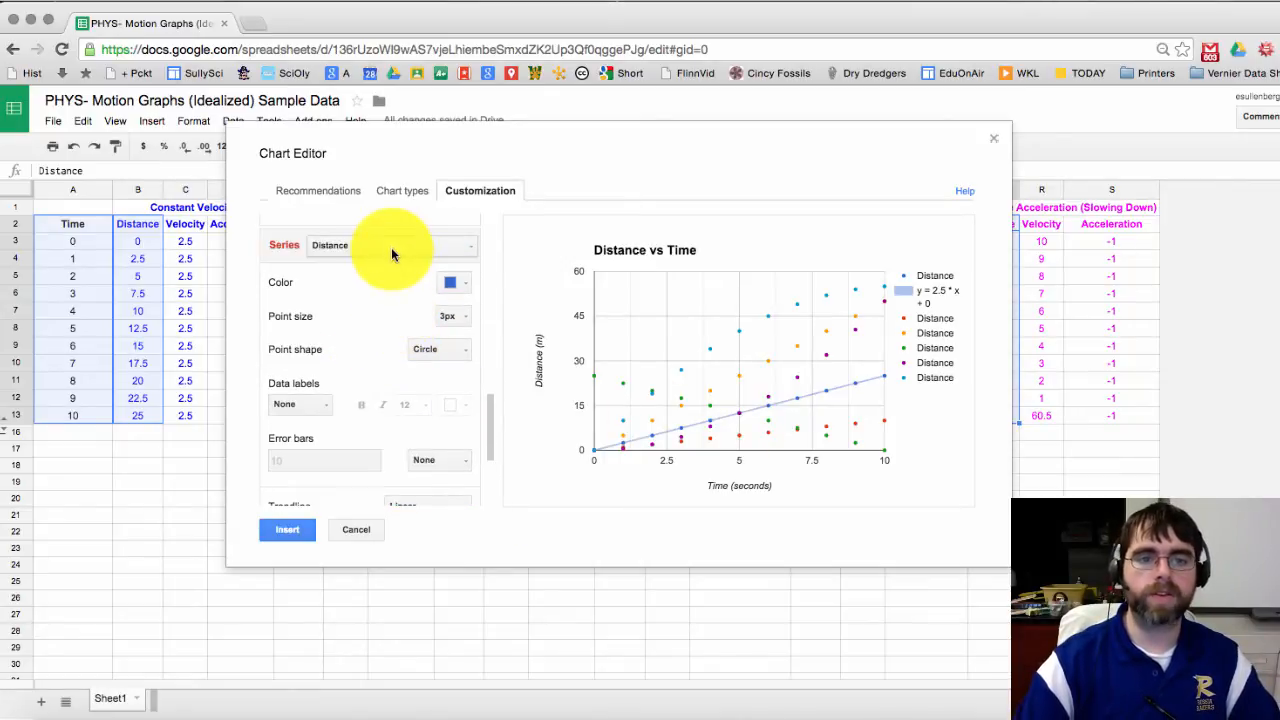
Step: Give the red Distance series a Linear trendline labelled y = x + 0 with R² shown
left_click(392, 250)
left_click(389, 290)
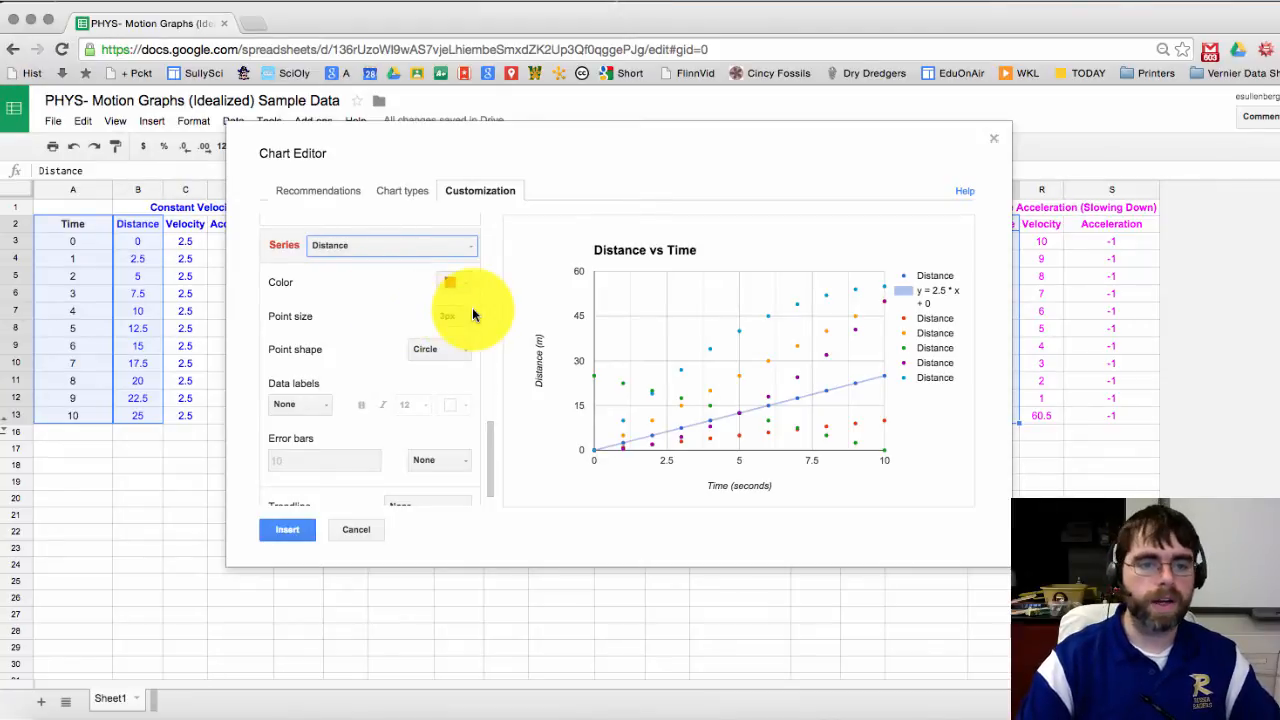
scroll(378, 408, "down", 1)
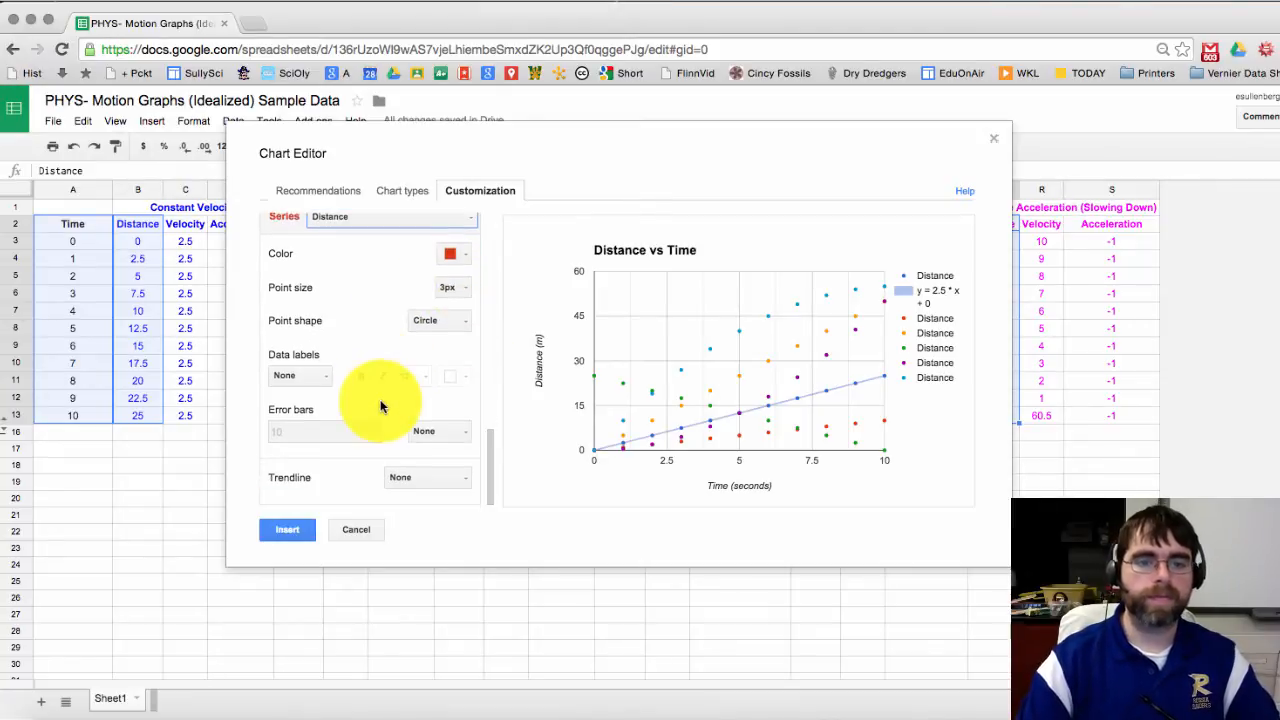
left_click(430, 479)
left_click(432, 528)
scroll(393, 410, "down", 2)
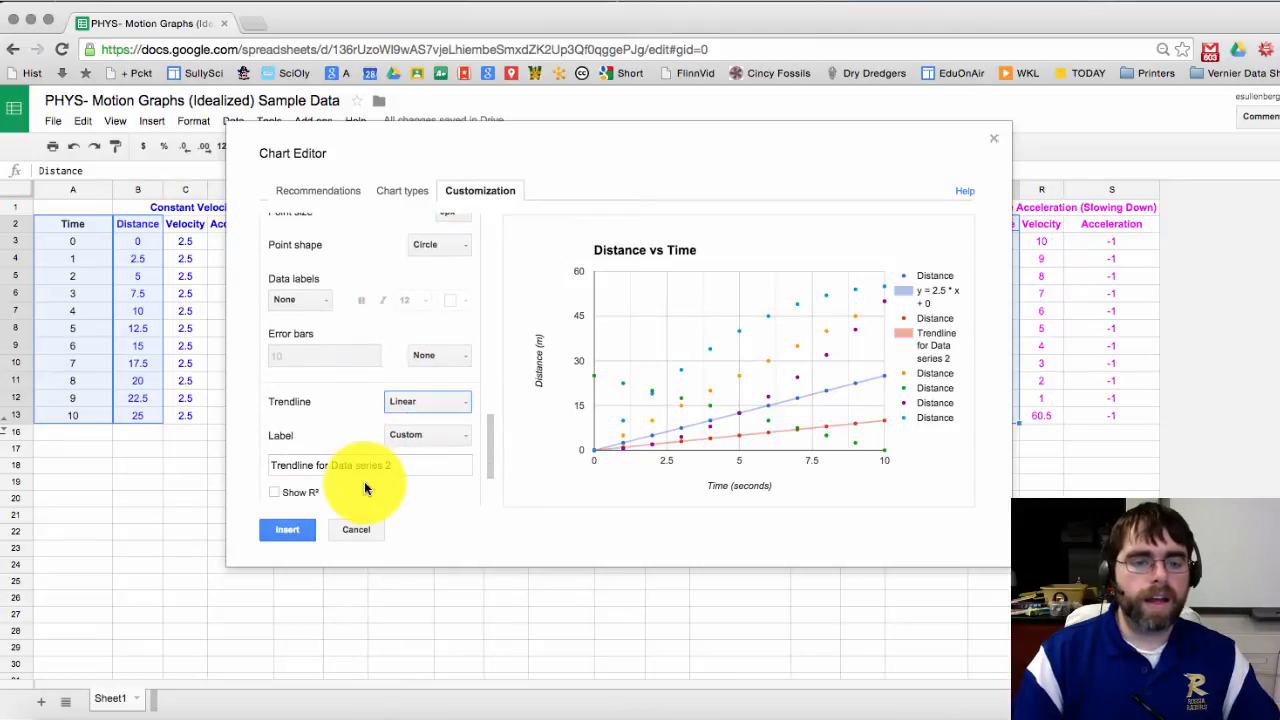
left_click(438, 440)
left_click(431, 485)
scroll(310, 421, "down", 1)
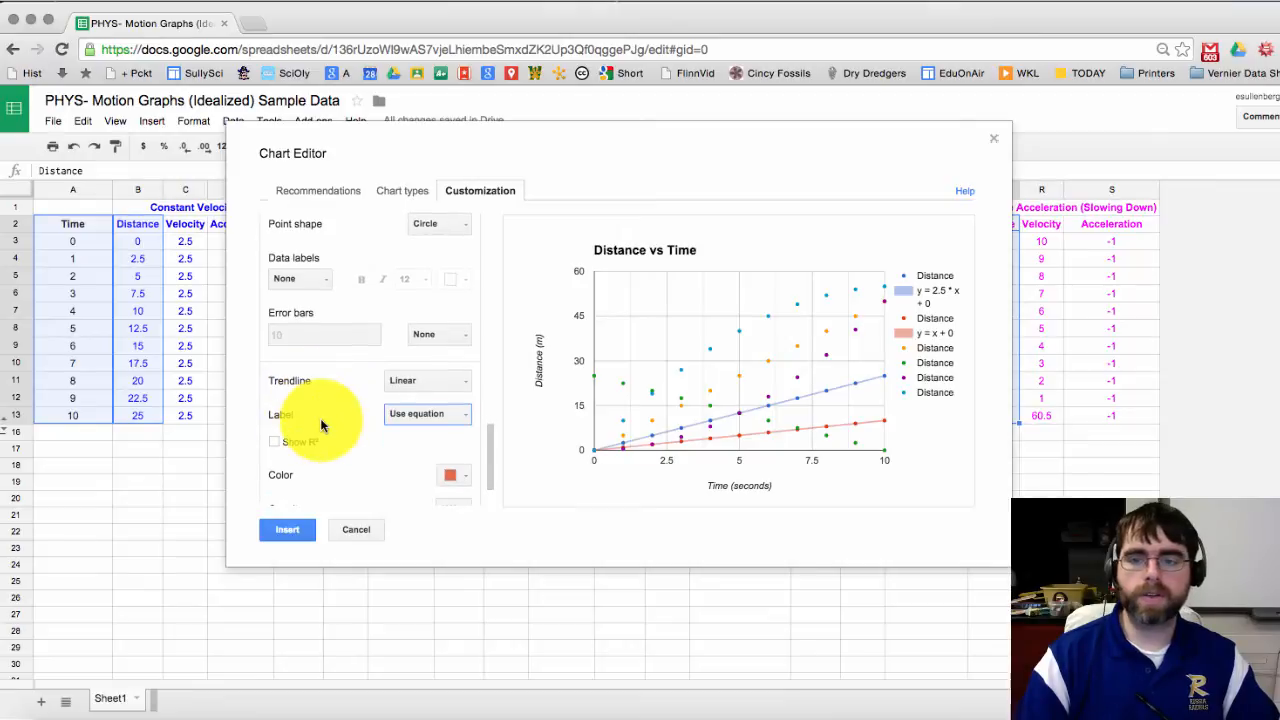
left_click(278, 444)
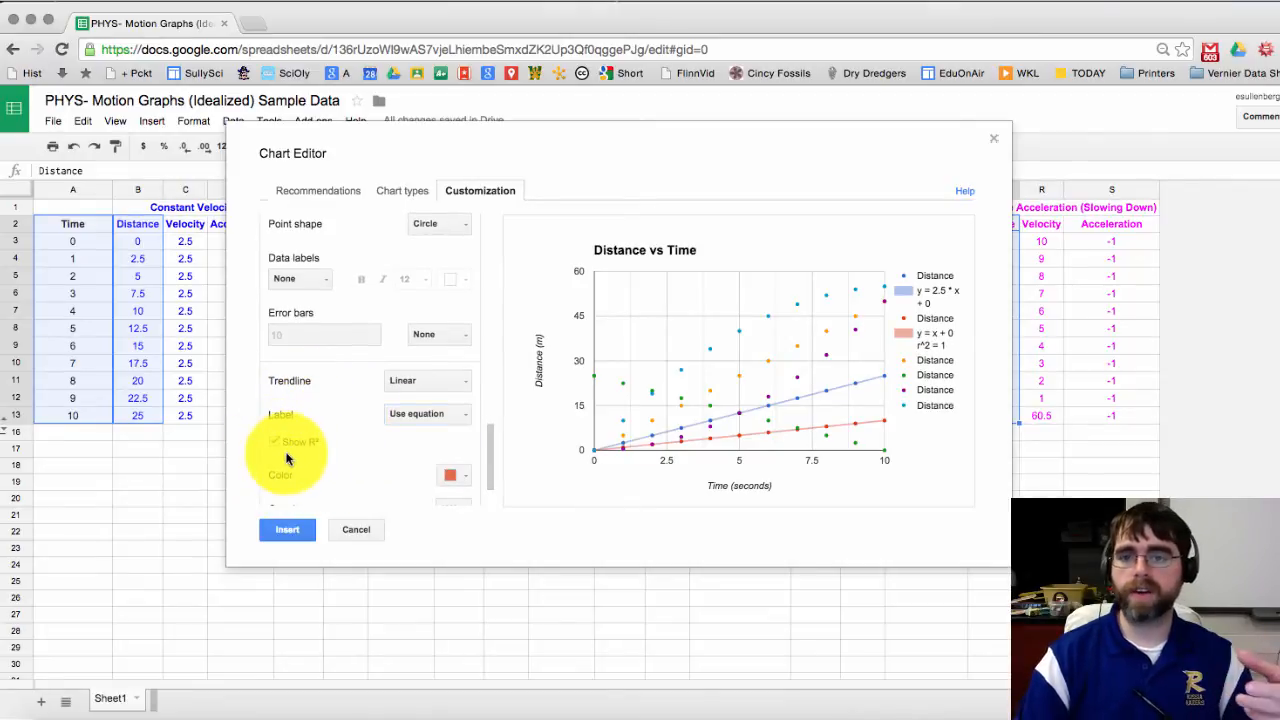
Step: Turn on Show R² for the blue series' trendline too
scroll(325, 386, "up", 4)
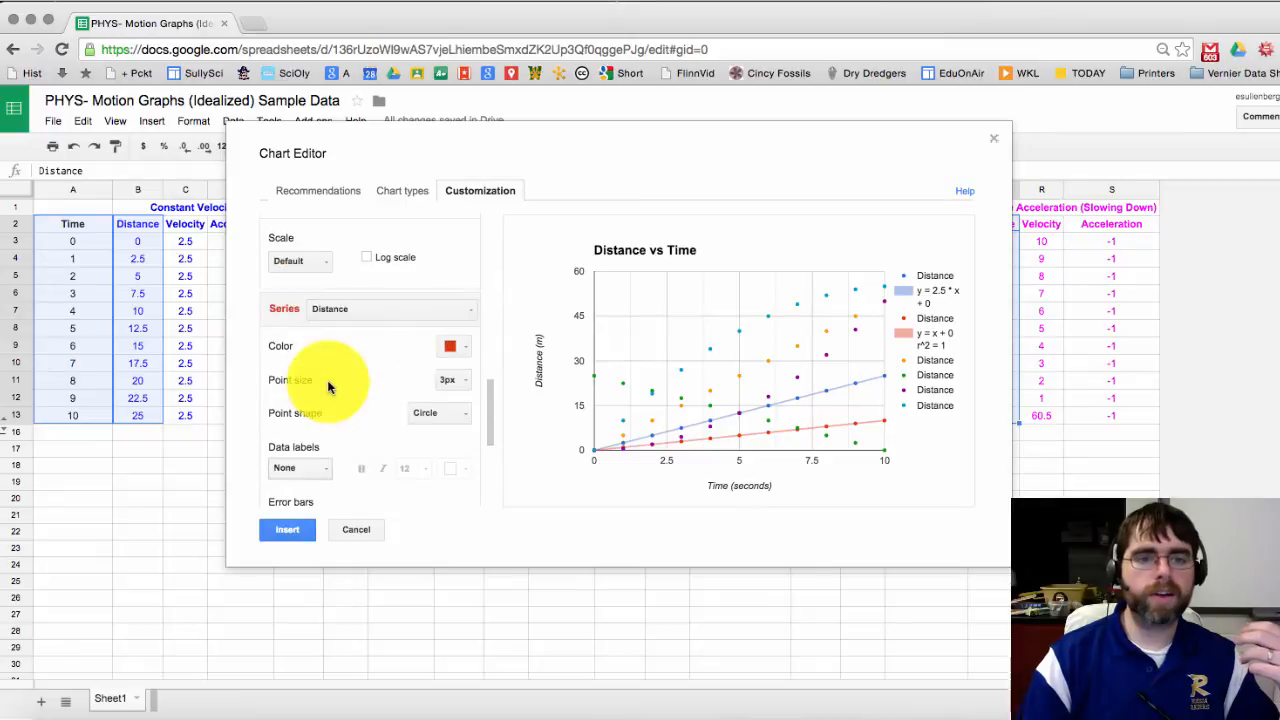
left_click(455, 309)
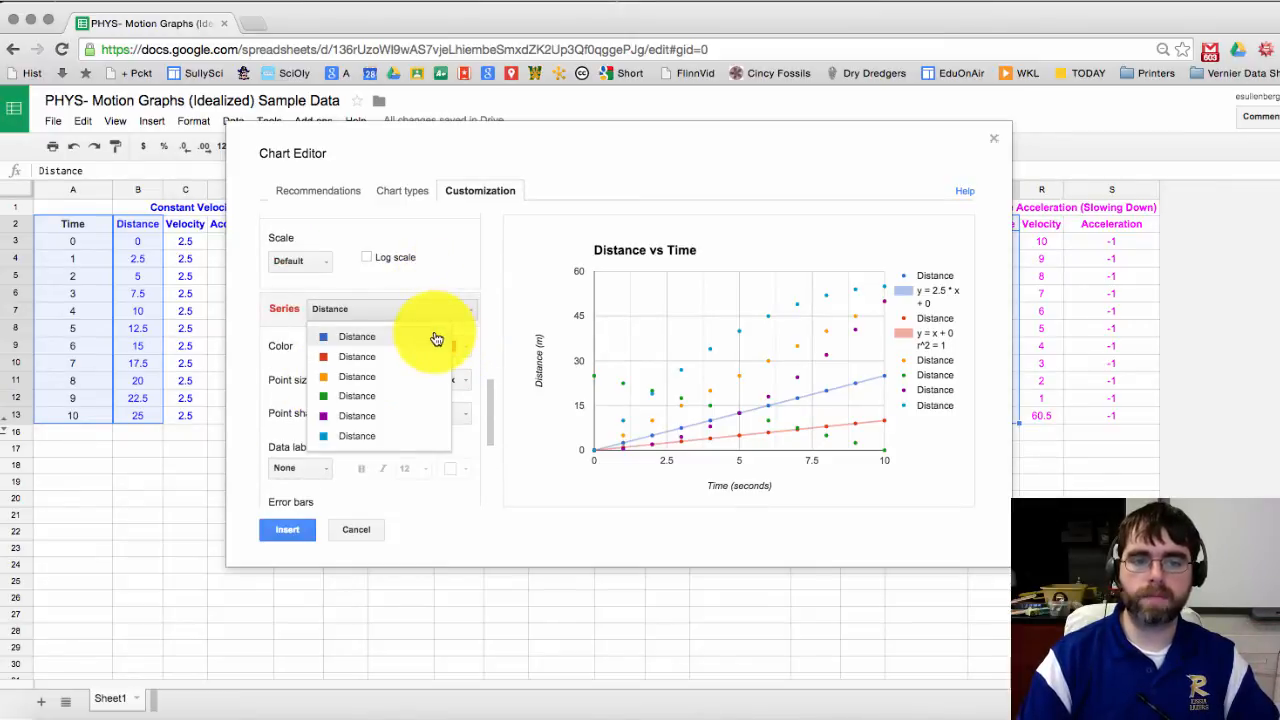
left_click(436, 339)
scroll(372, 380, "down", 3)
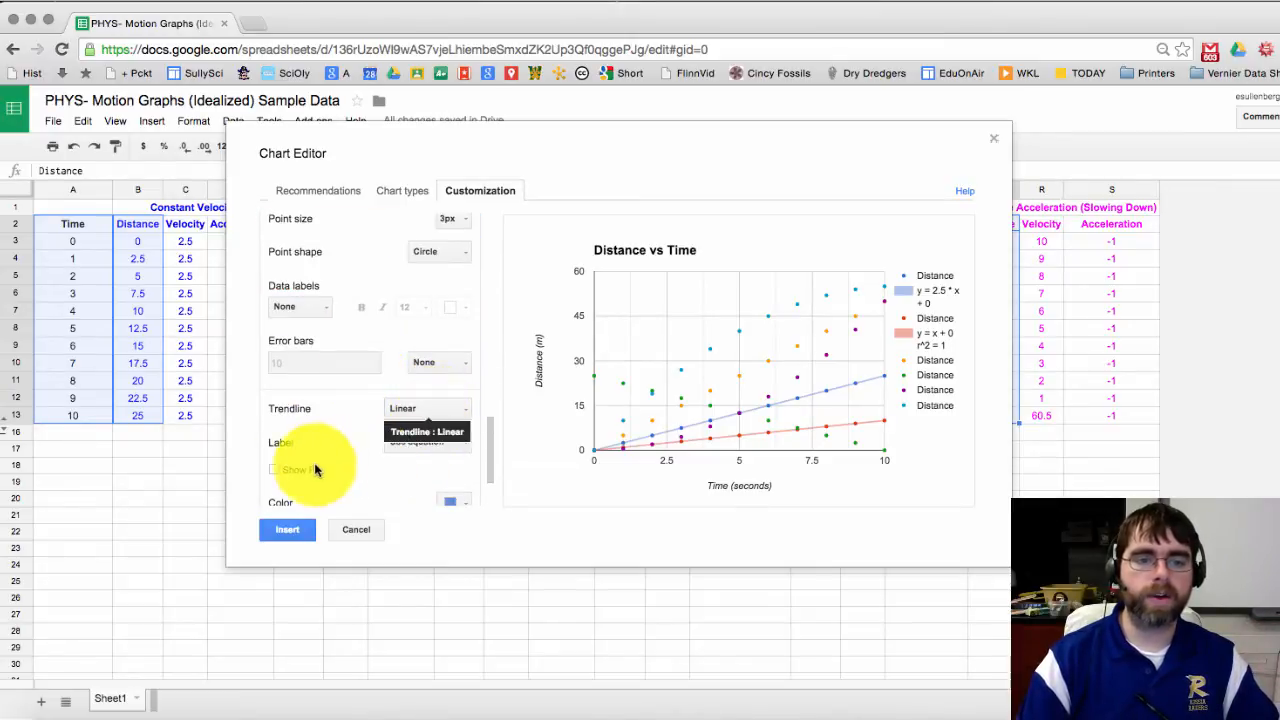
left_click(272, 470)
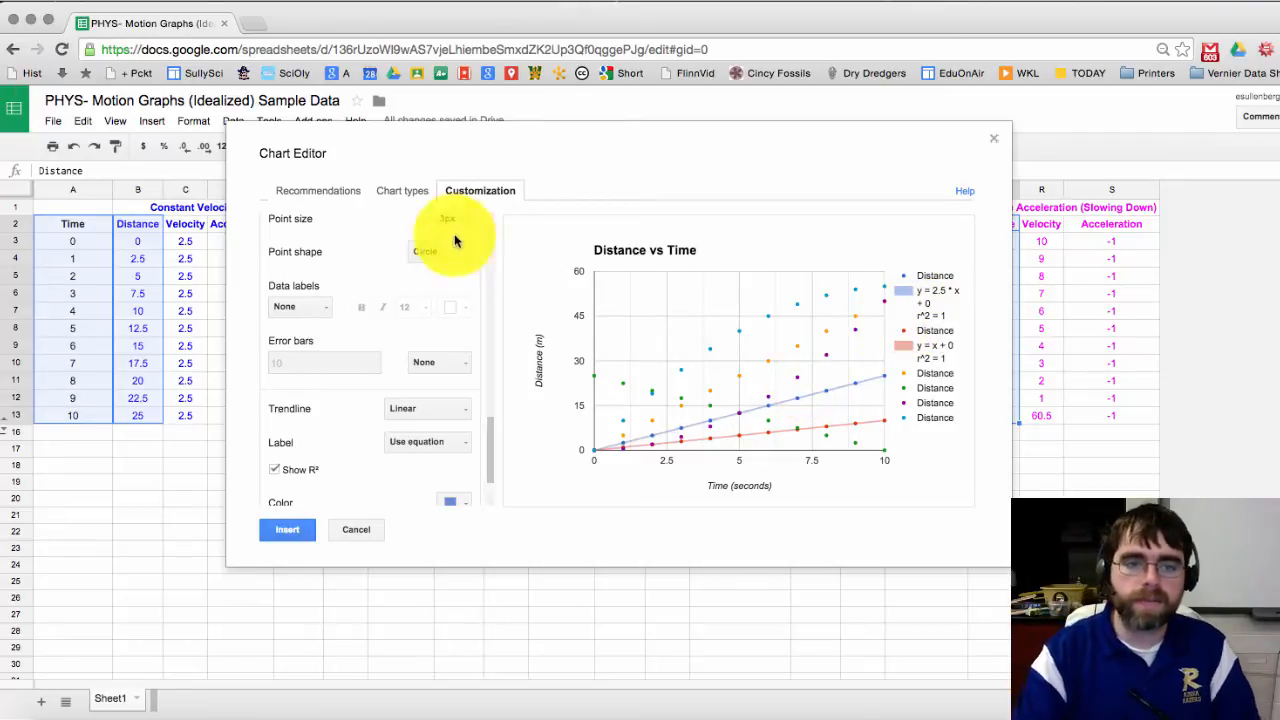
scroll(386, 363, "up", 3)
Step: Give the purple Distance series a Linear trendline showing R² and the equation y = 5 * x - 7.5
left_click(400, 271)
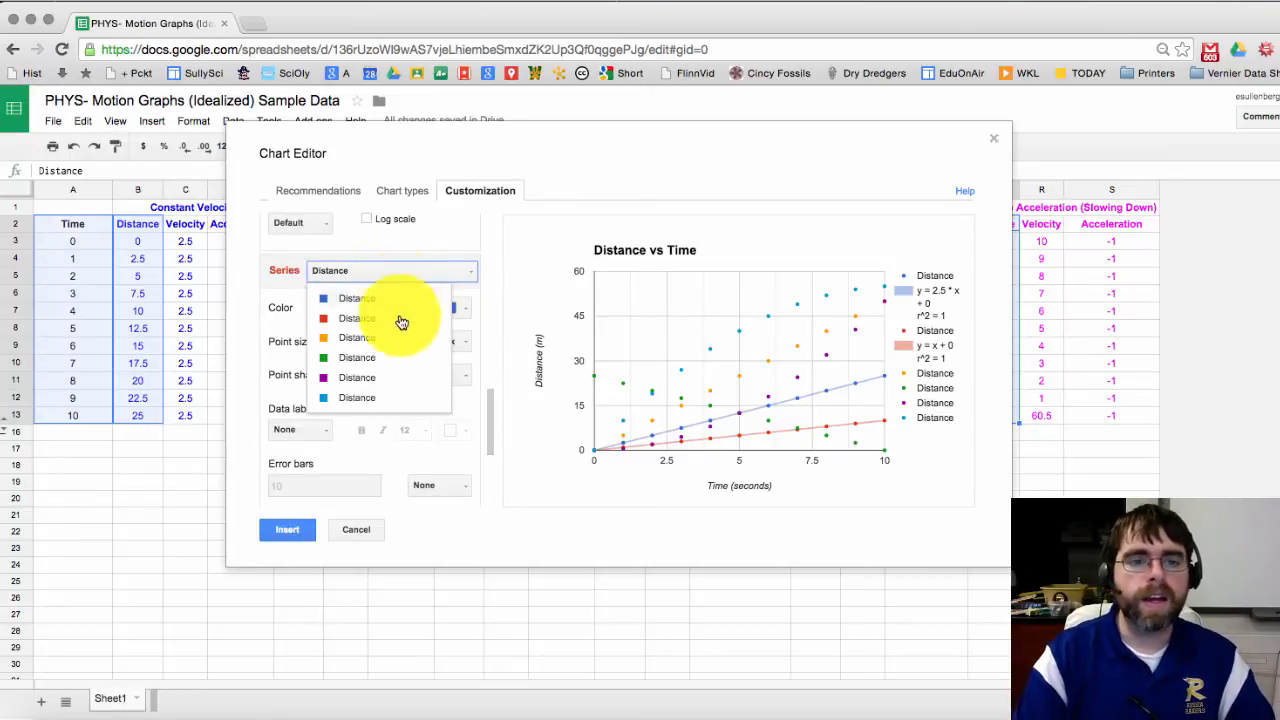
left_click(381, 378)
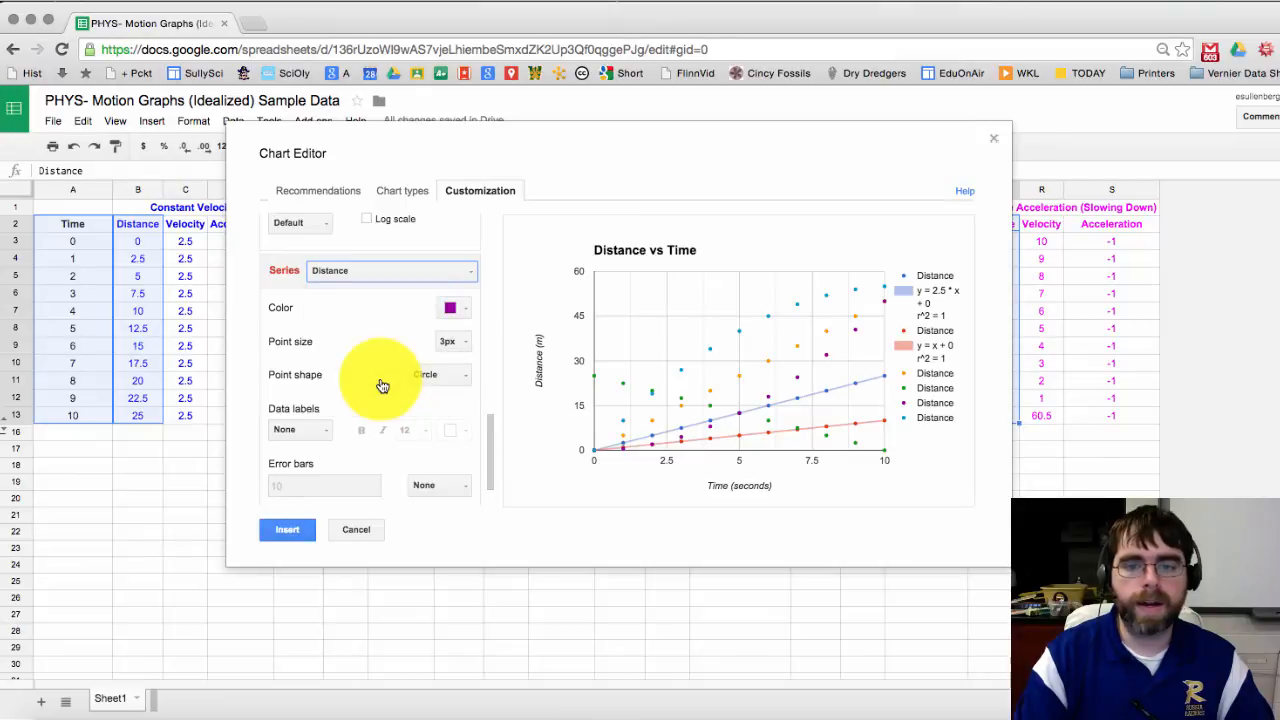
scroll(381, 391, "down", 1)
left_click(417, 476)
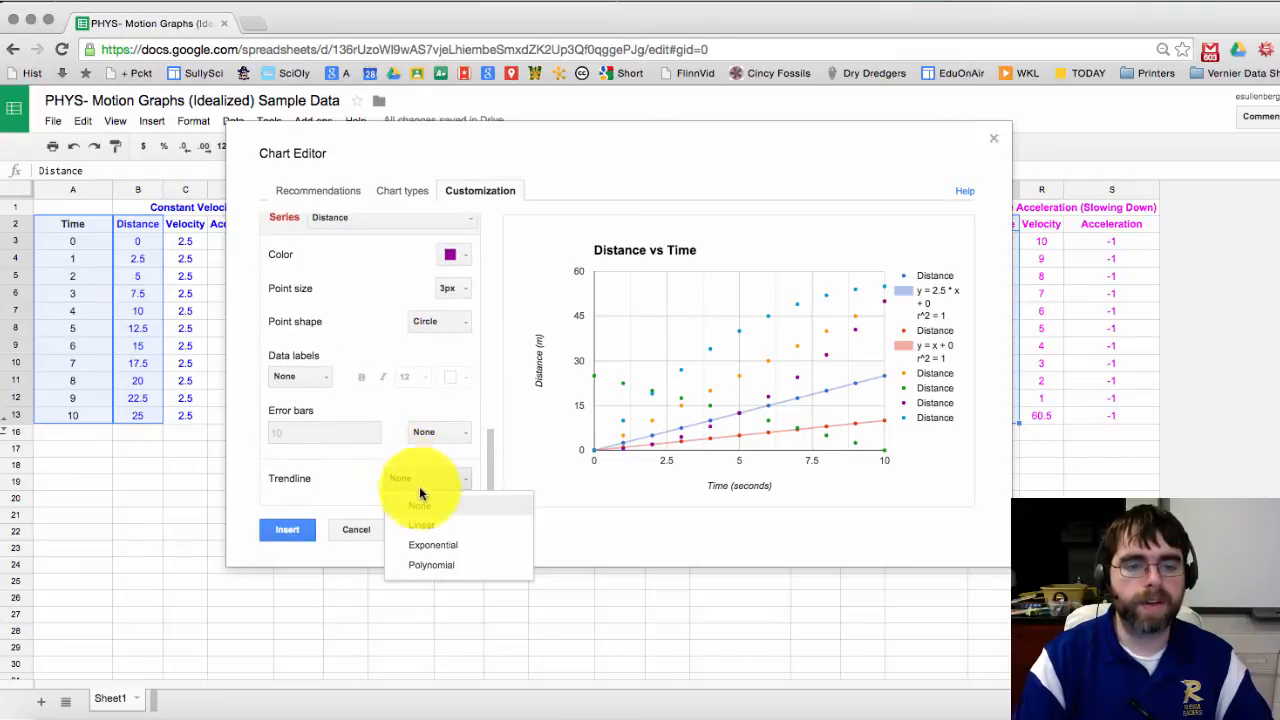
left_click(422, 530)
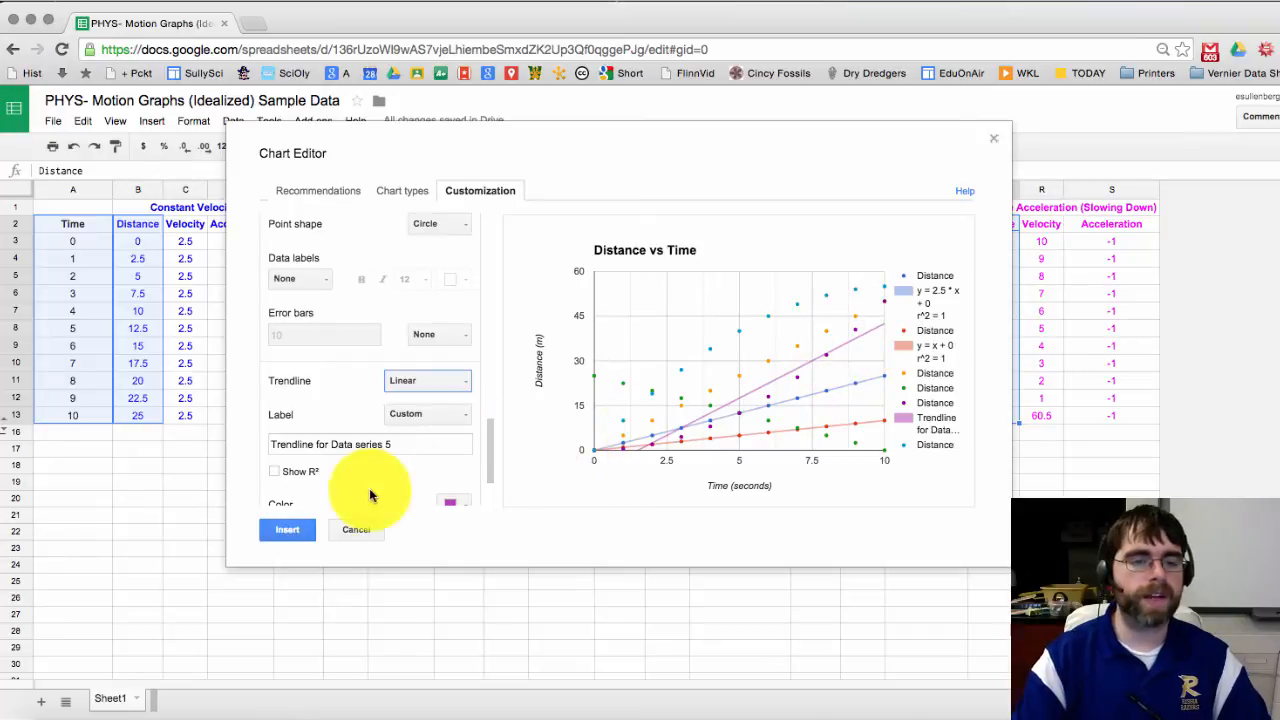
left_click(276, 472)
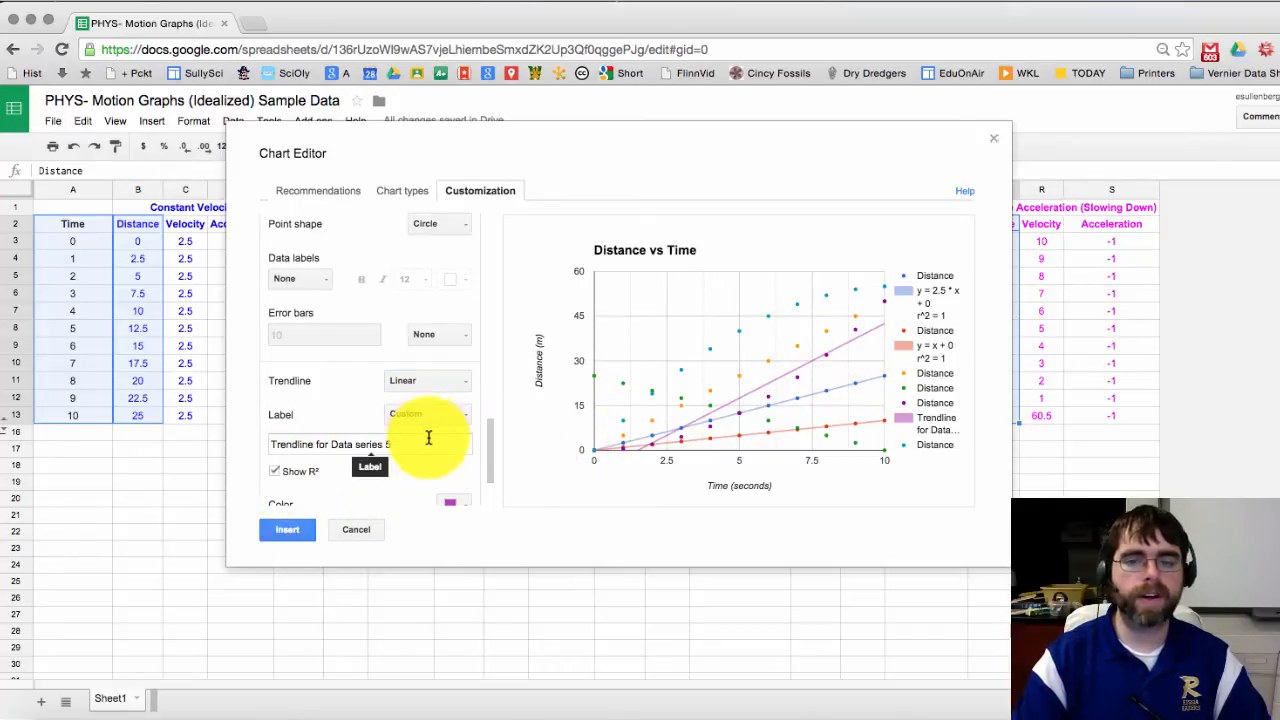
left_click(457, 418)
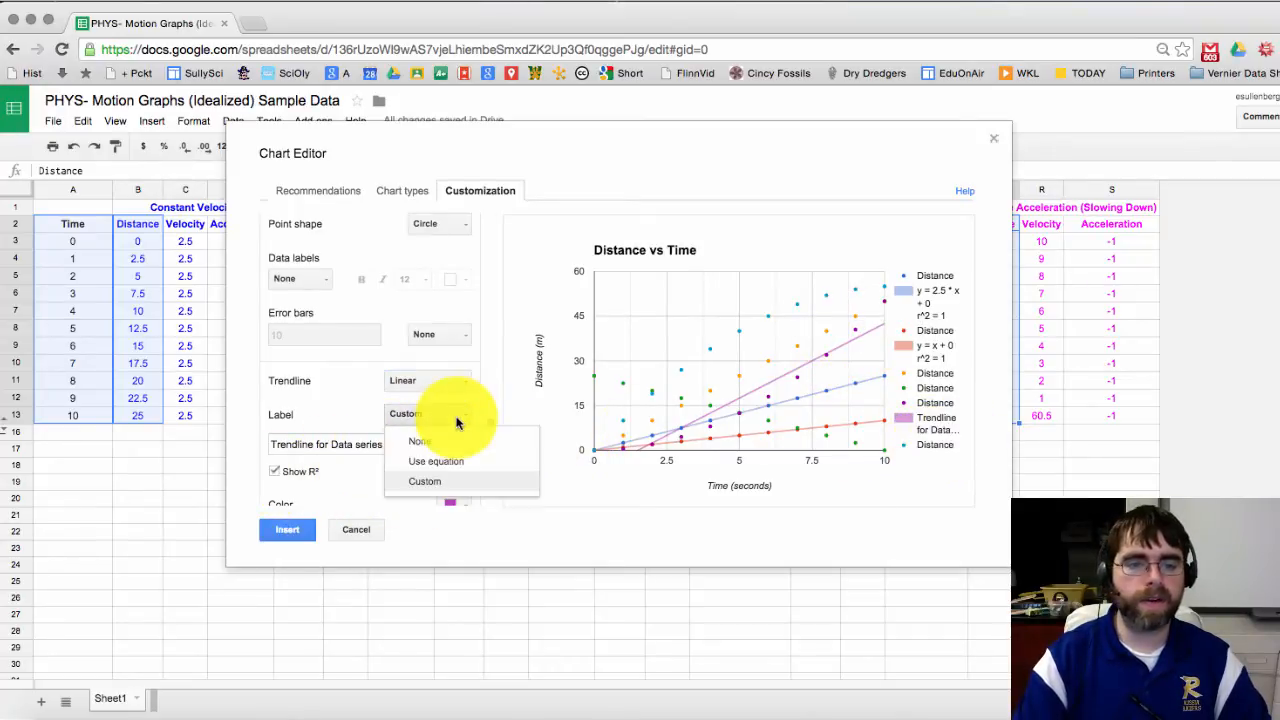
left_click(444, 463)
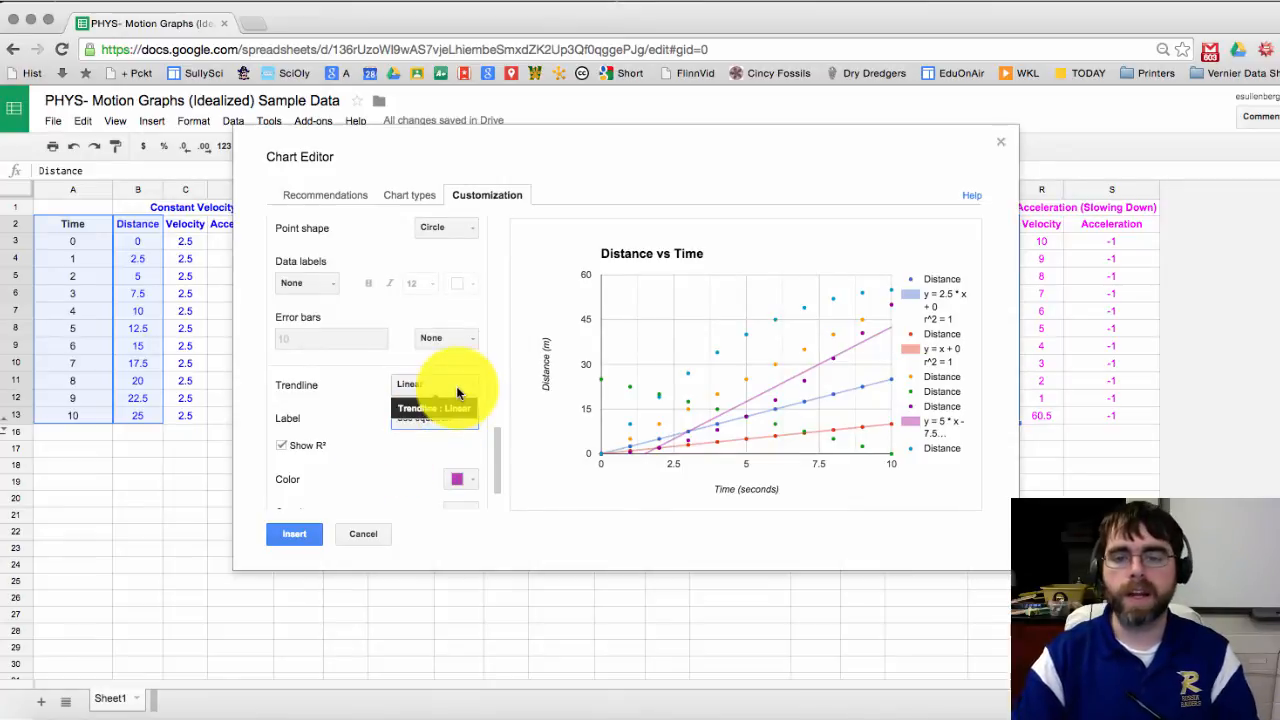
Step: Change the purple trendline from Exponential to Polynomial at degree 2, giving y = 0.5x^2
left_click(458, 393)
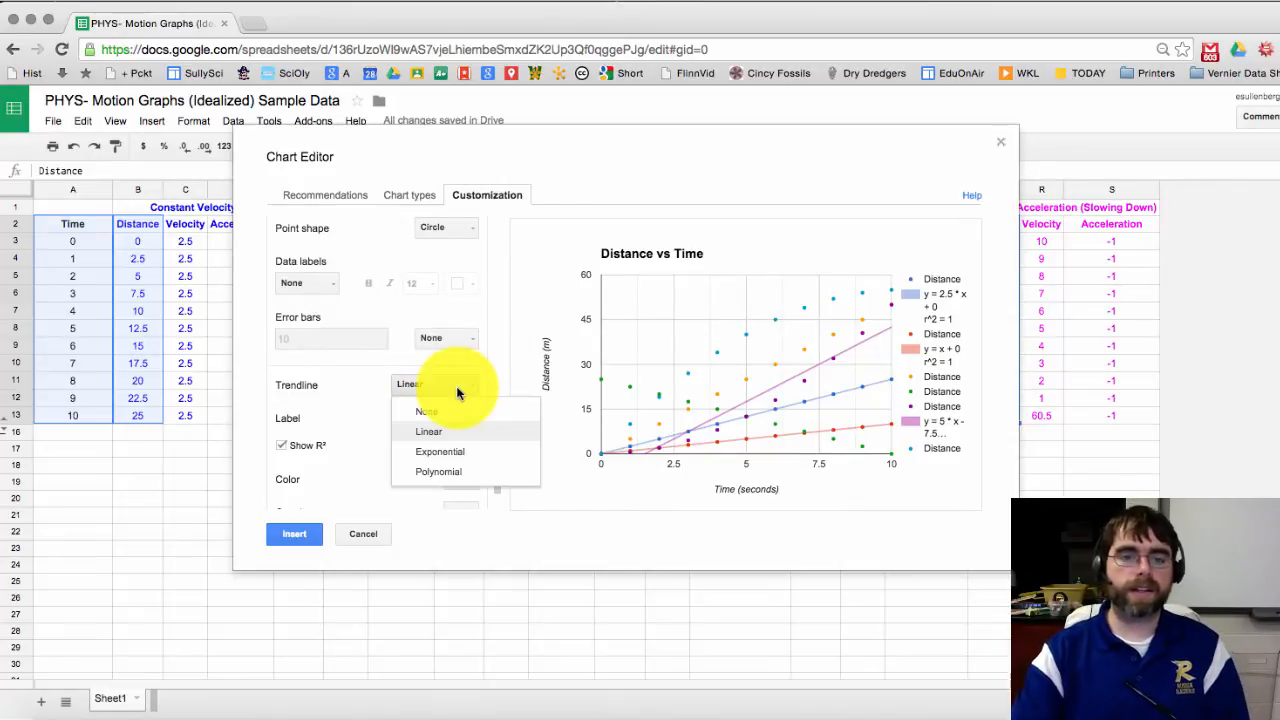
left_click(454, 454)
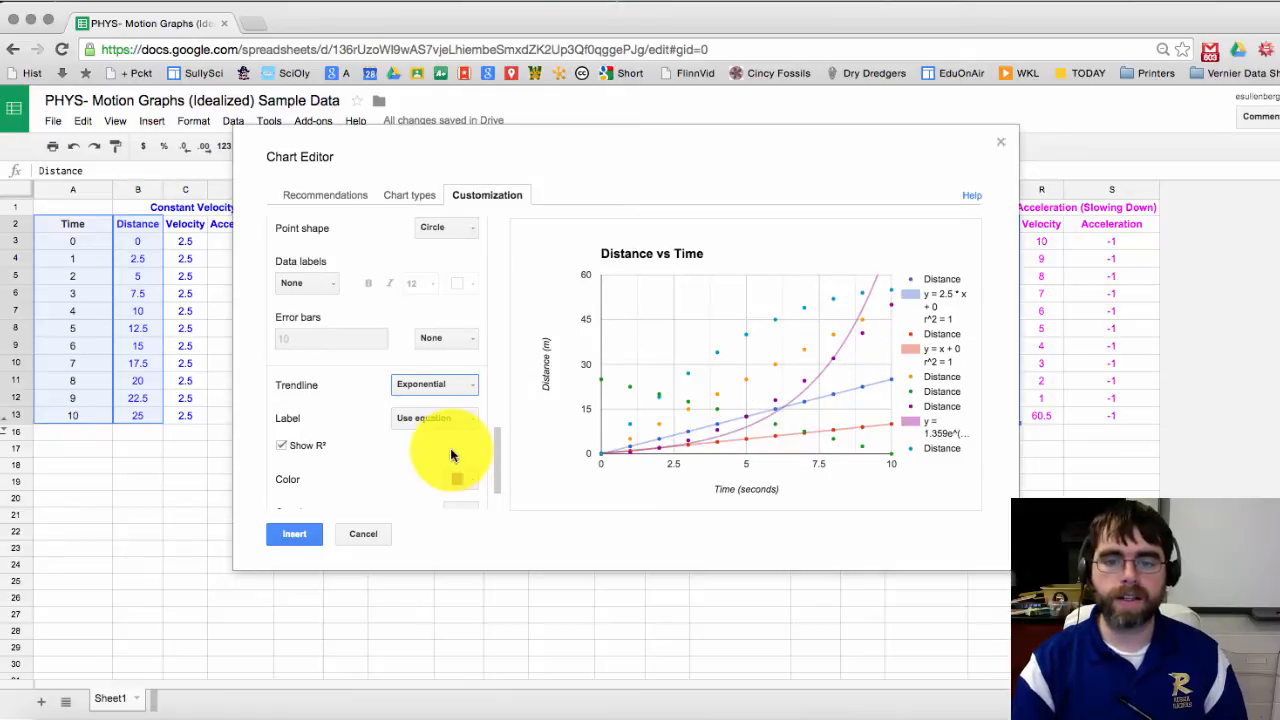
left_click(455, 386)
left_click(451, 475)
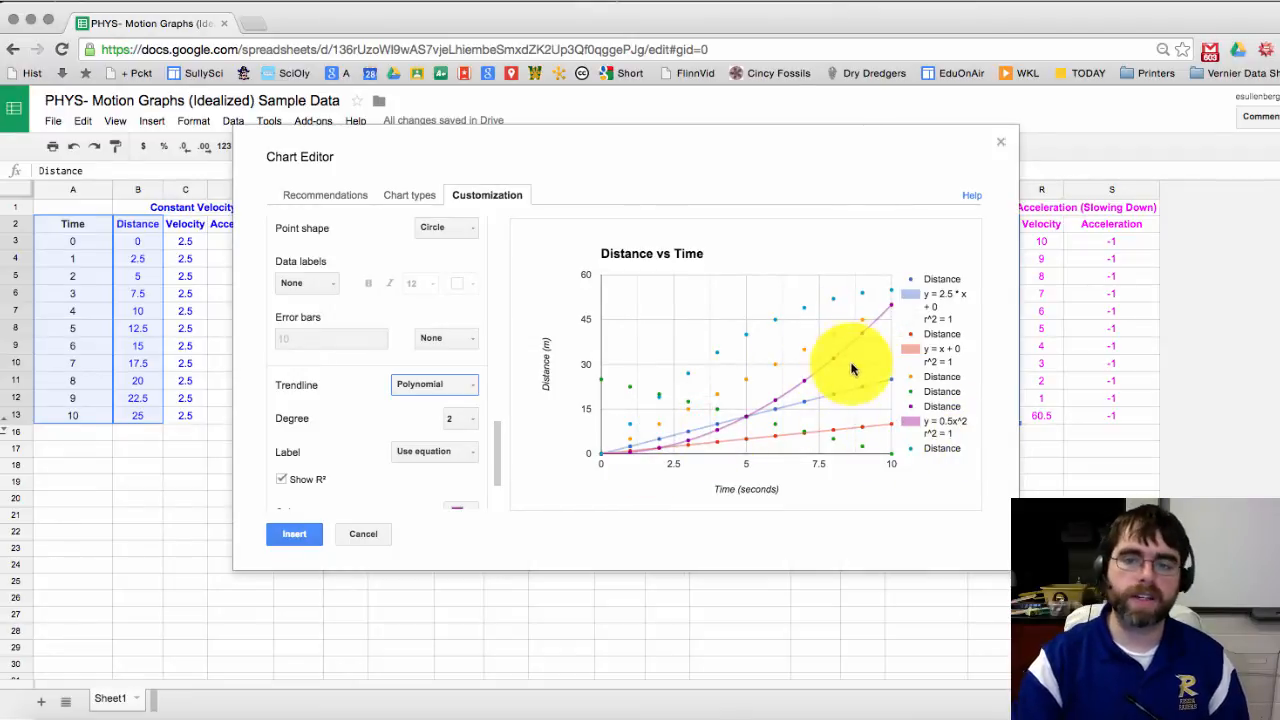
mouse_move(855, 347)
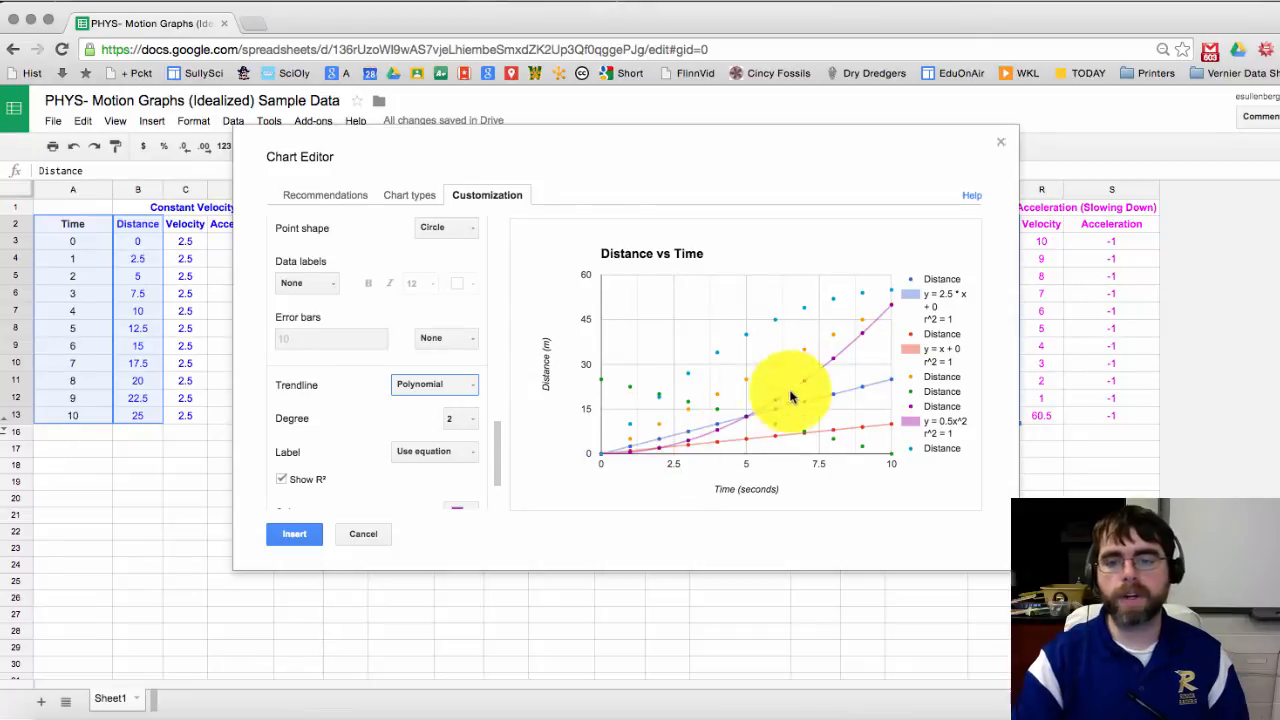
left_click(462, 421)
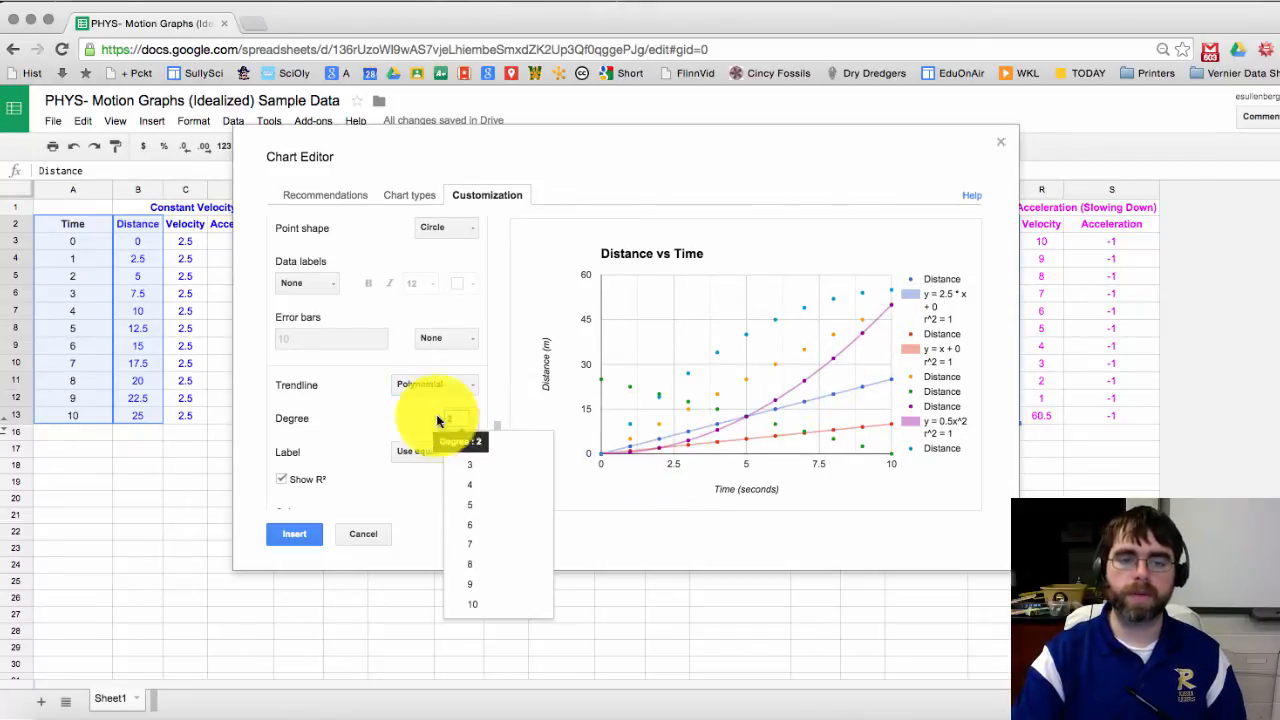
left_click(389, 418)
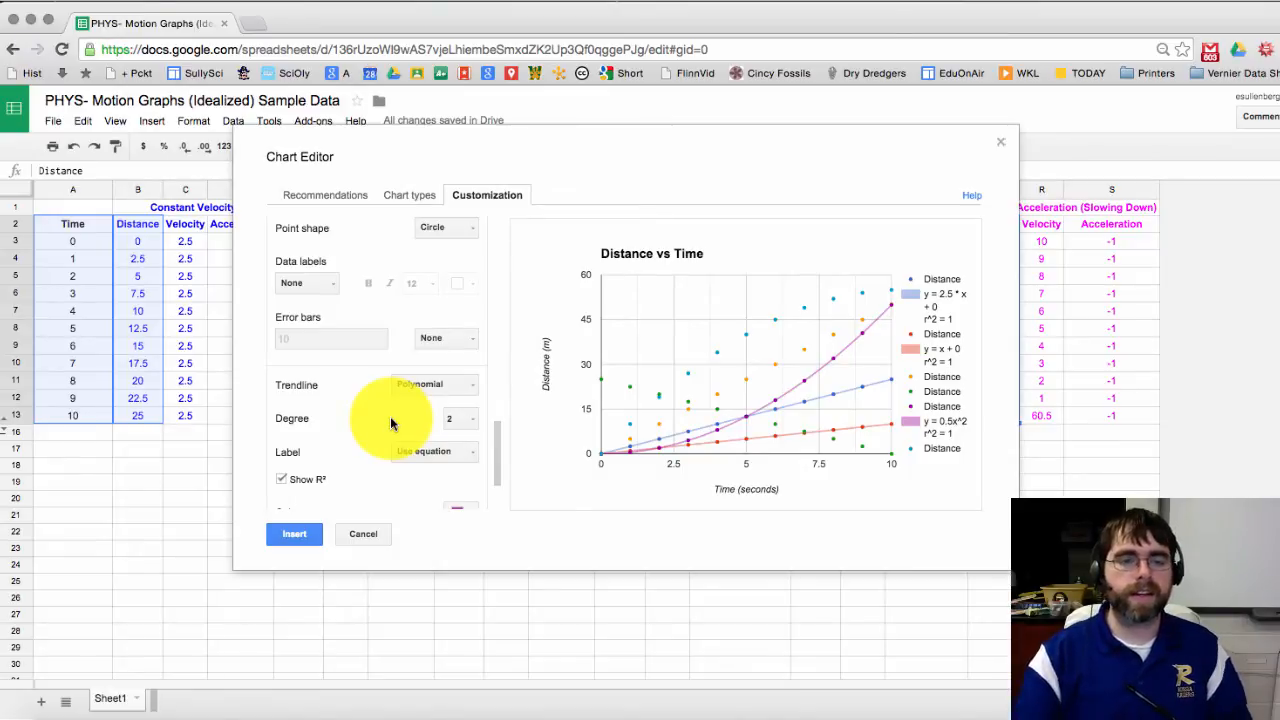
scroll(393, 424, "down", 2)
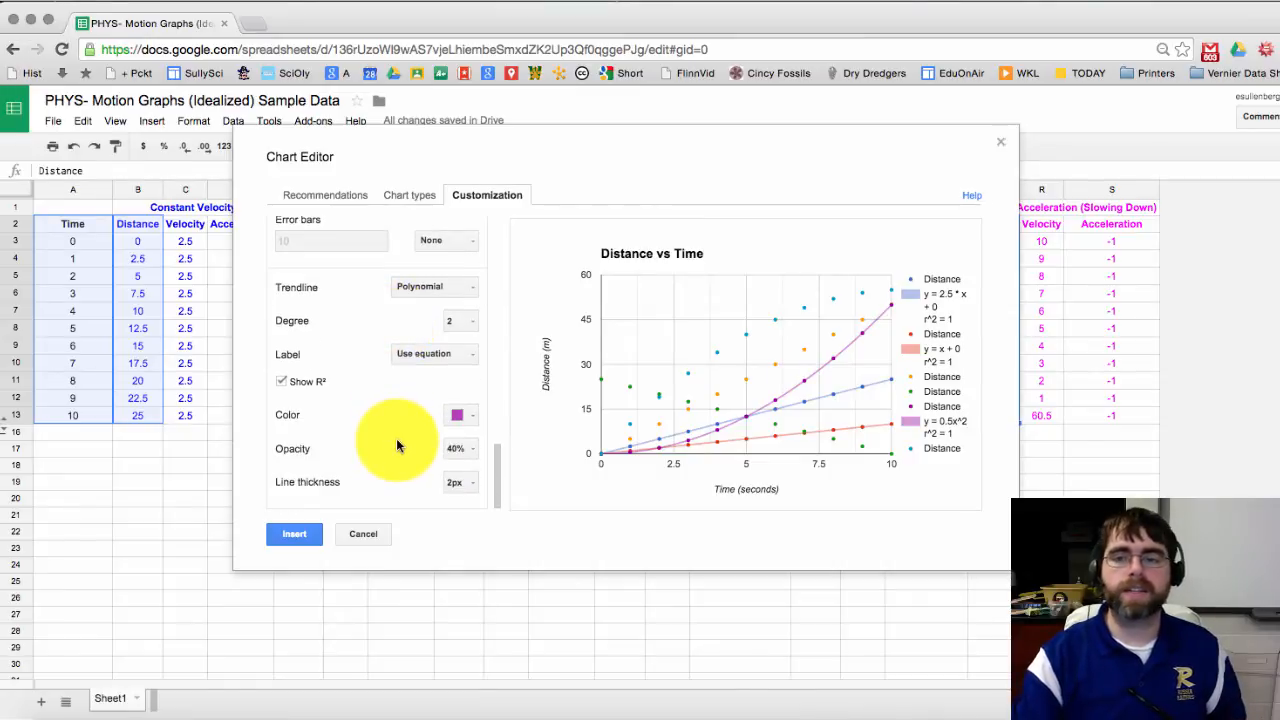
scroll(396, 445, "up", 5)
Step: Add a linear trendline to the orange Distance series
left_click(473, 267)
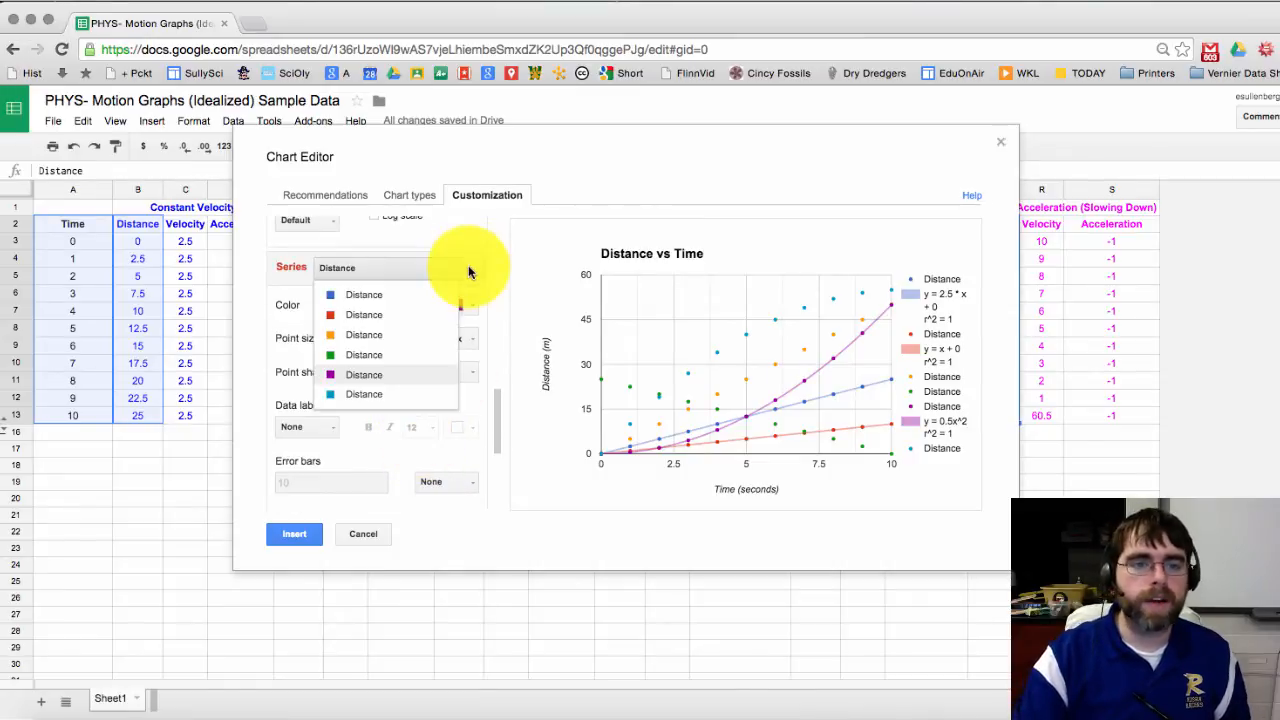
left_click(444, 340)
scroll(414, 429, "down", 1)
left_click(447, 482)
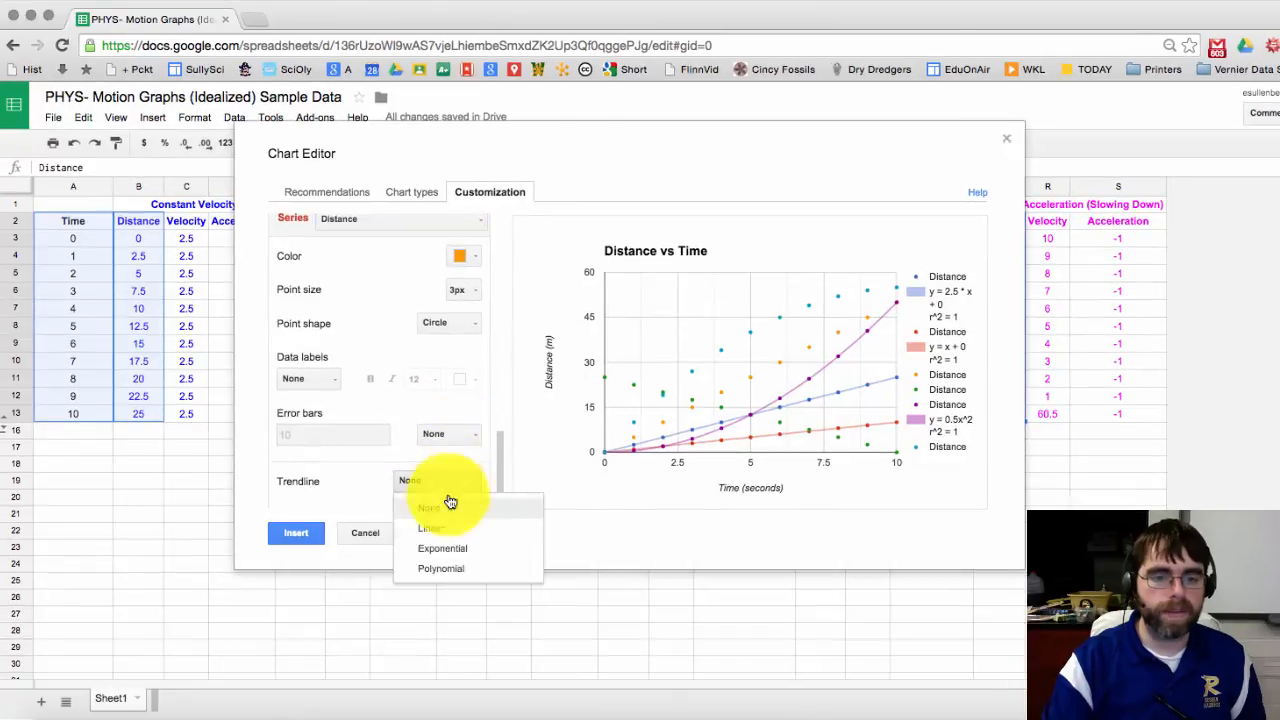
left_click(430, 528)
Step: Give the green Distance series a linear trendline labelled with its equation
scroll(349, 417, "up", 3)
left_click(400, 251)
left_click(380, 336)
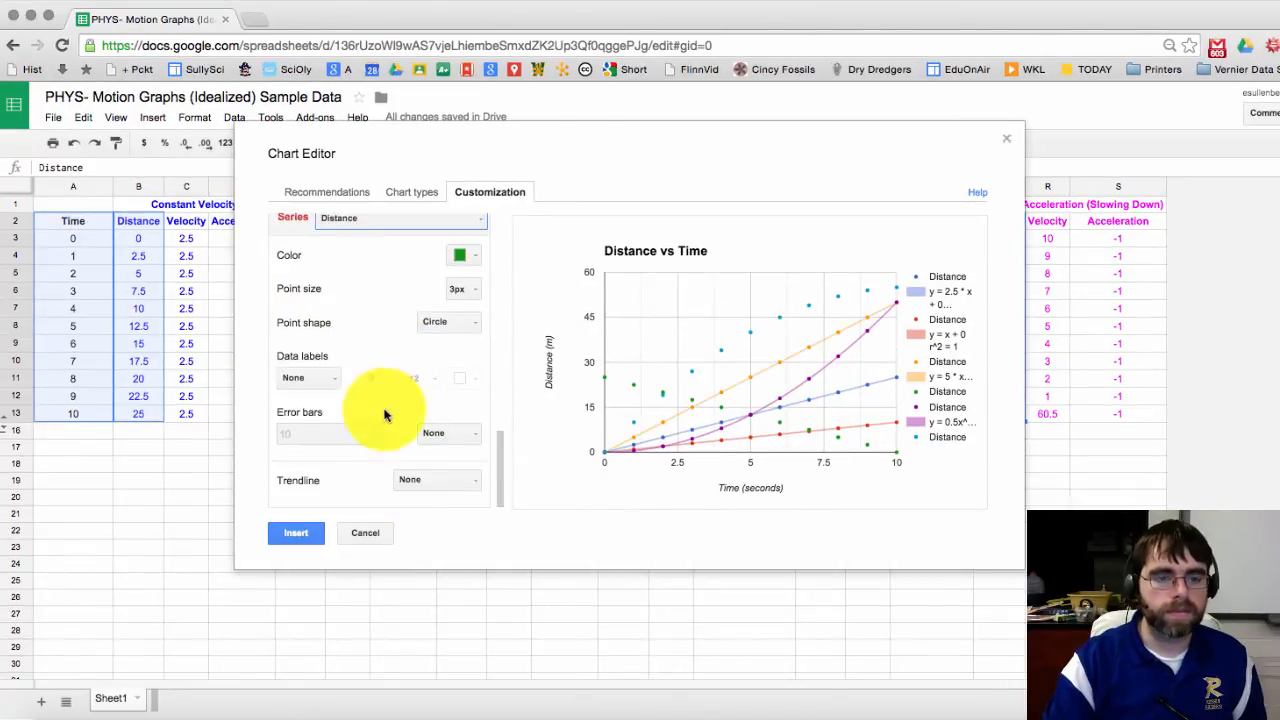
left_click(437, 480)
left_click(430, 528)
scroll(337, 486, "down", 2)
left_click(430, 371)
left_click(443, 414)
Step: Give the teal Distance series a polynomial trendline labelled with its equation
scroll(423, 429, "up", 3)
left_click(400, 218)
left_click(392, 397)
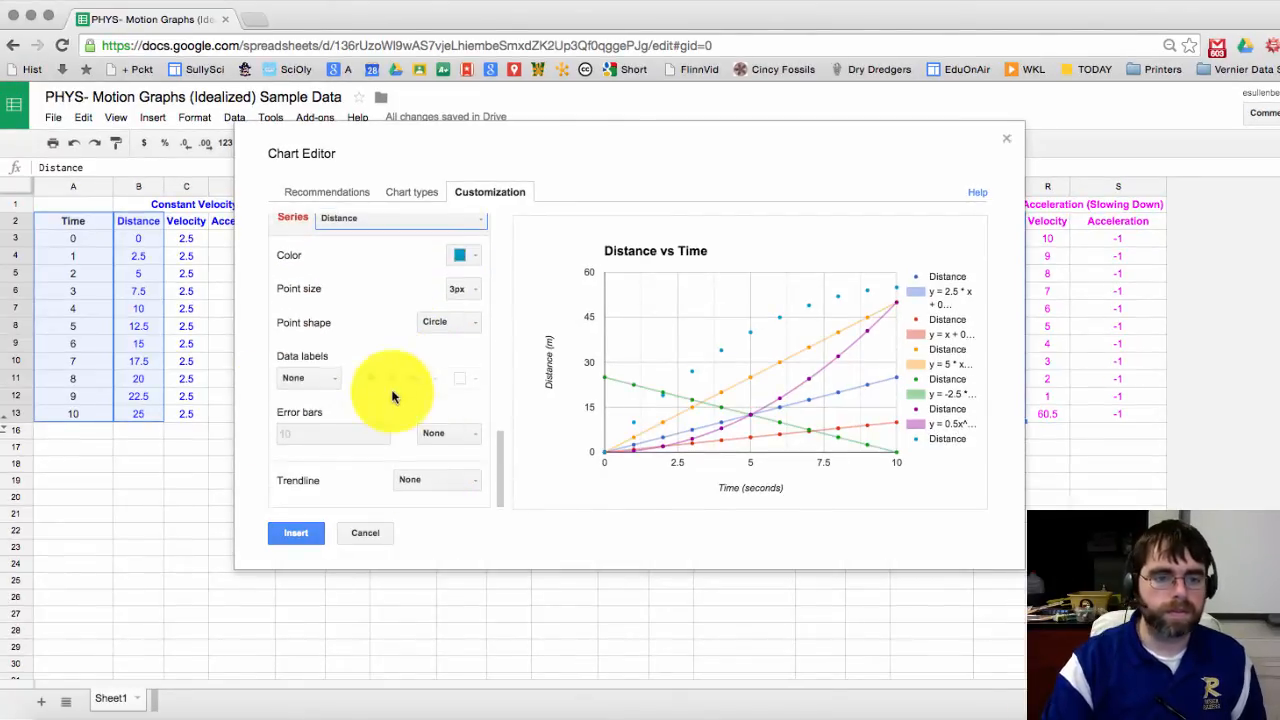
left_click(437, 480)
left_click(443, 563)
scroll(386, 500, "down", 2)
left_click(437, 400)
left_click(434, 449)
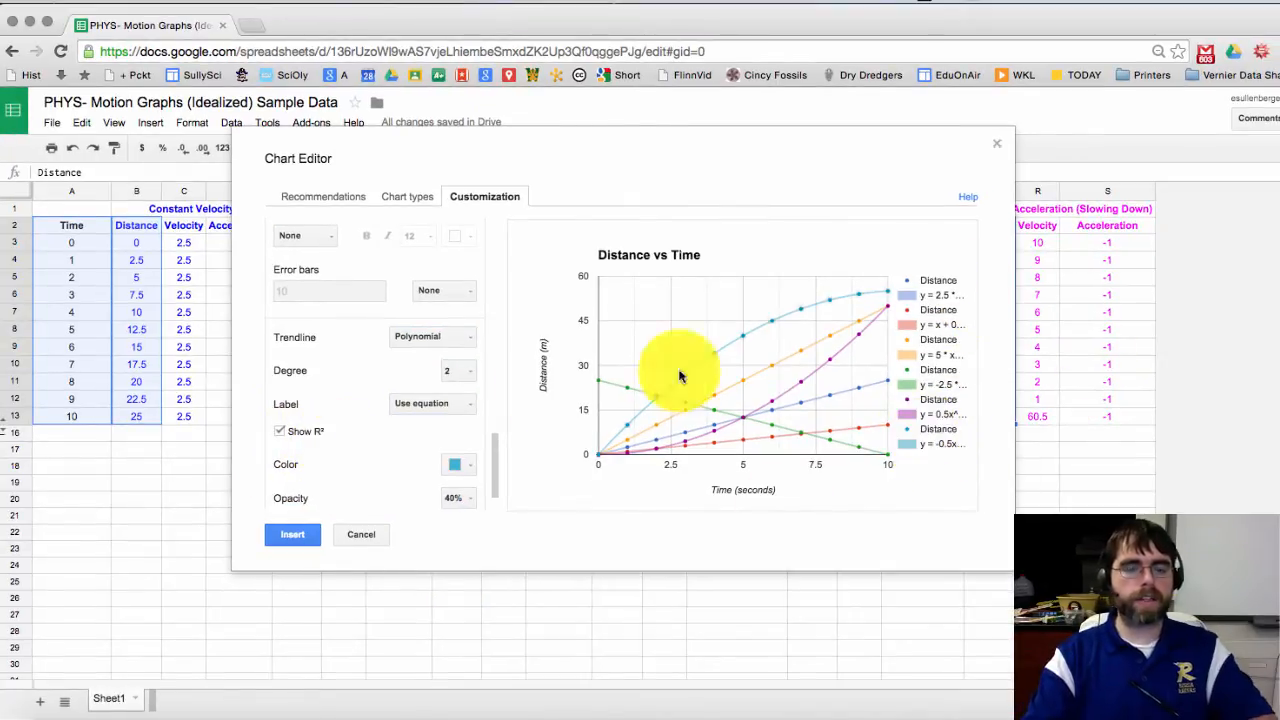
Step: Review the teal trendline's settings and compare its fitted values with the chart's data points
scroll(360, 462, "up", 3)
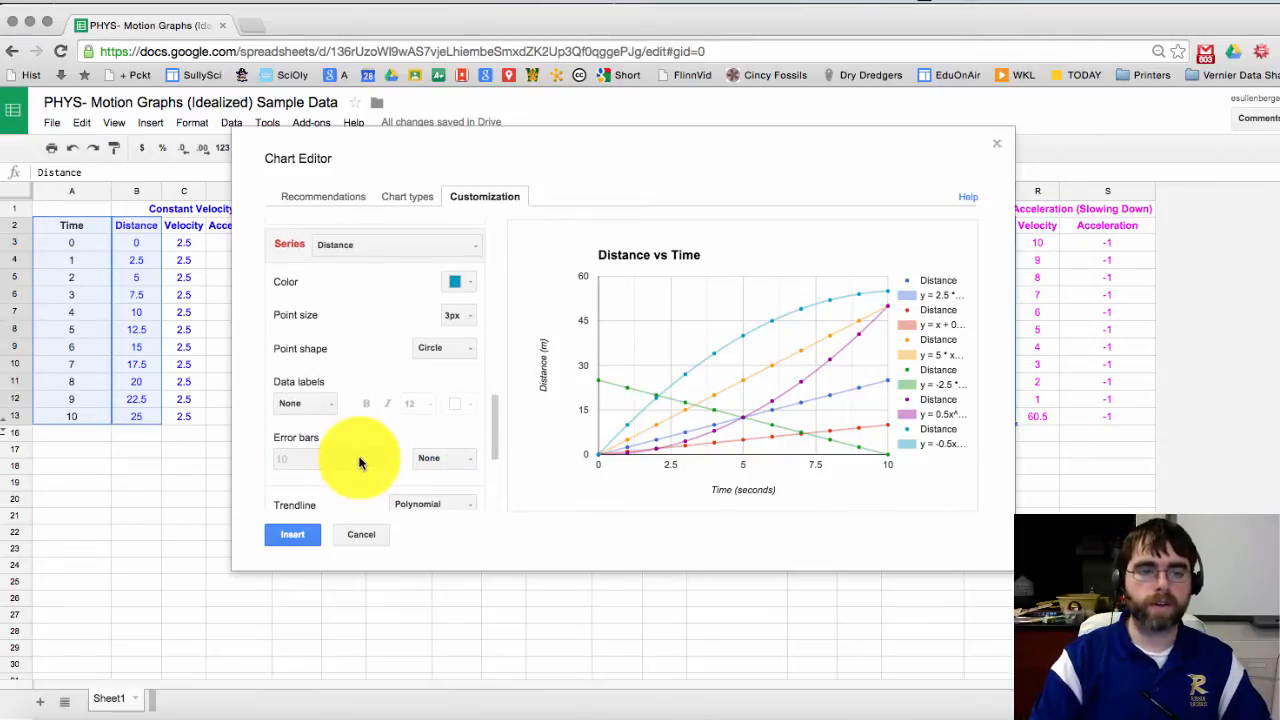
scroll(362, 455, "up", 3)
scroll(366, 445, "down", 8)
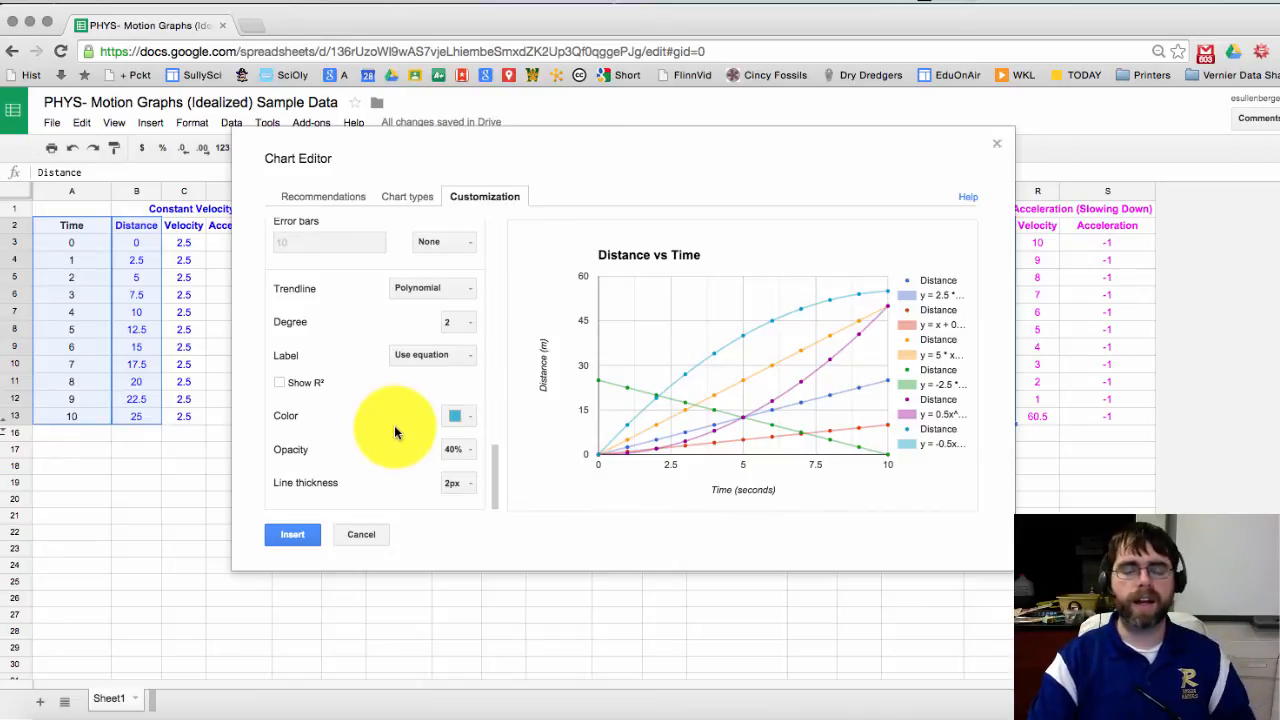
mouse_move(597, 458)
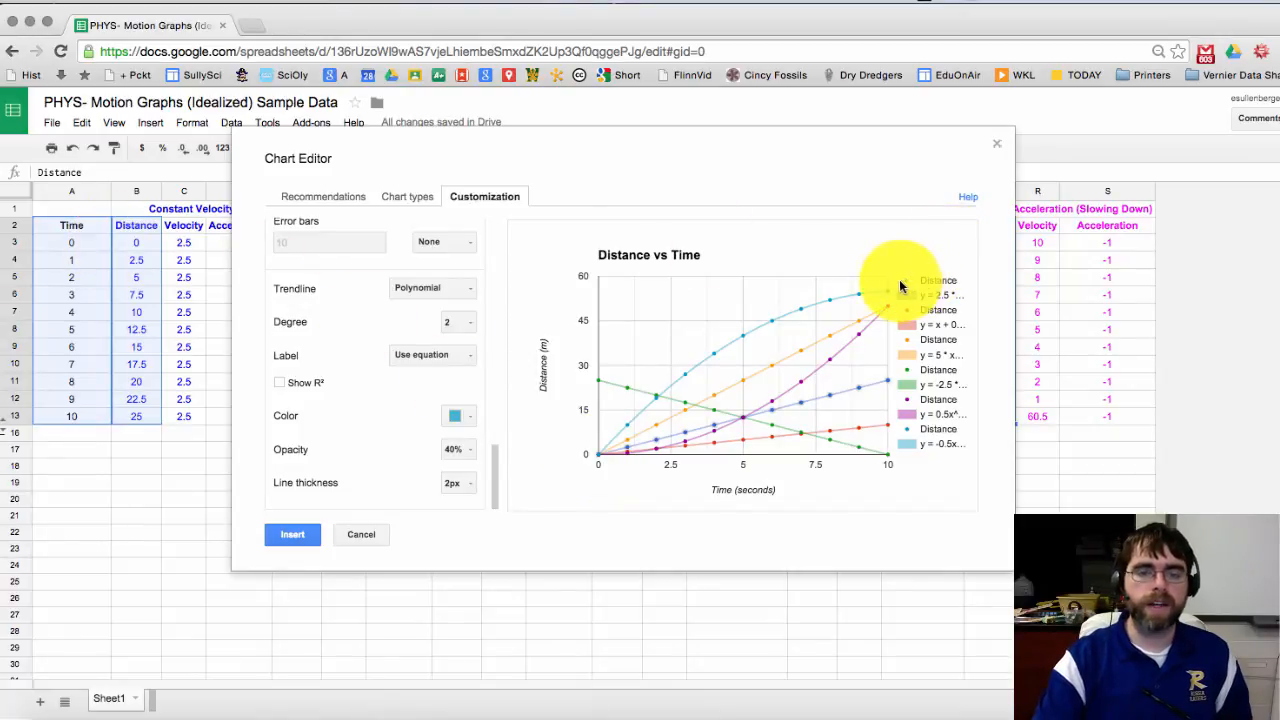
mouse_move(872, 299)
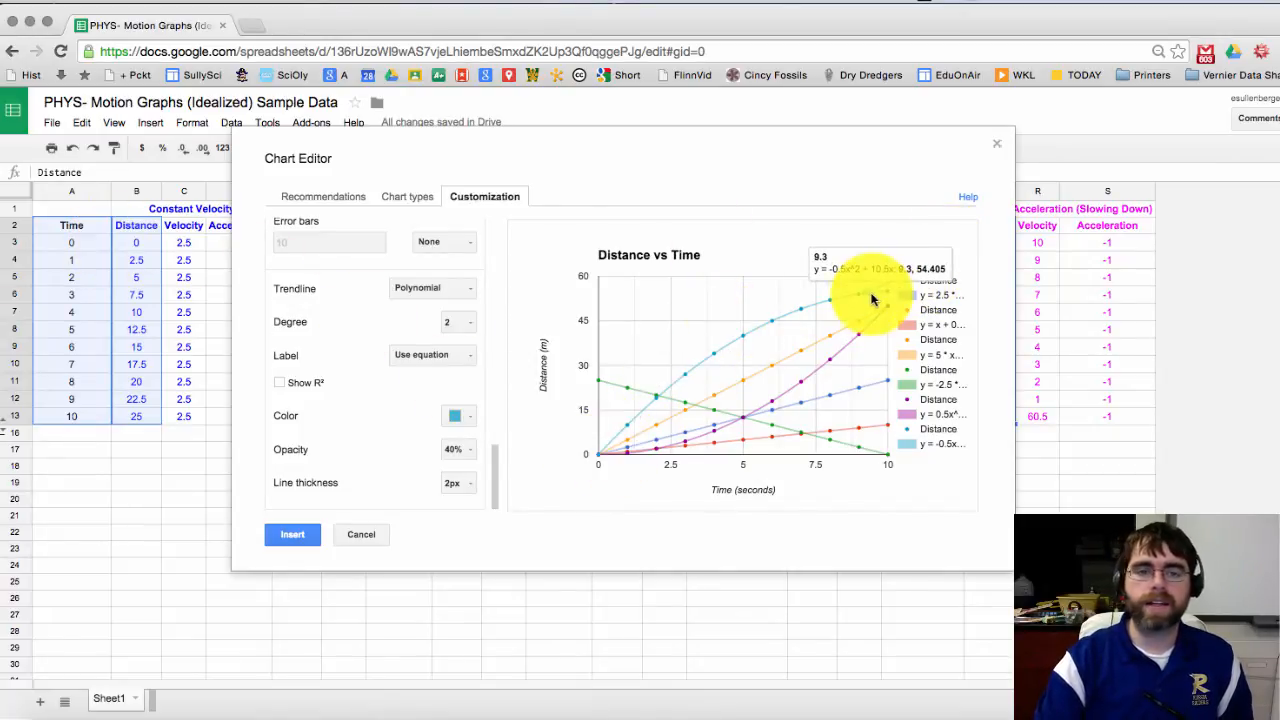
scroll(360, 390, "up", 5)
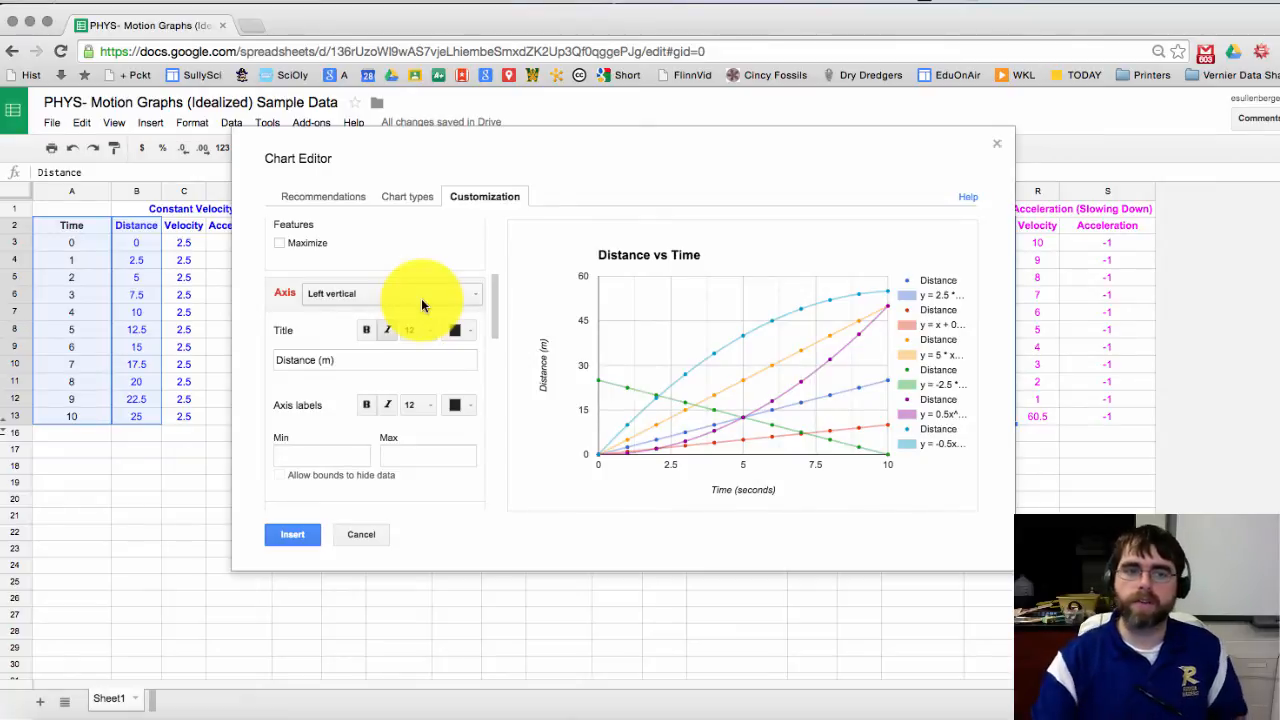
Step: Scroll through the teal series' degree-2 polynomial trendline settings to review them
scroll(405, 388, "up", 5)
scroll(405, 388, "down", 3)
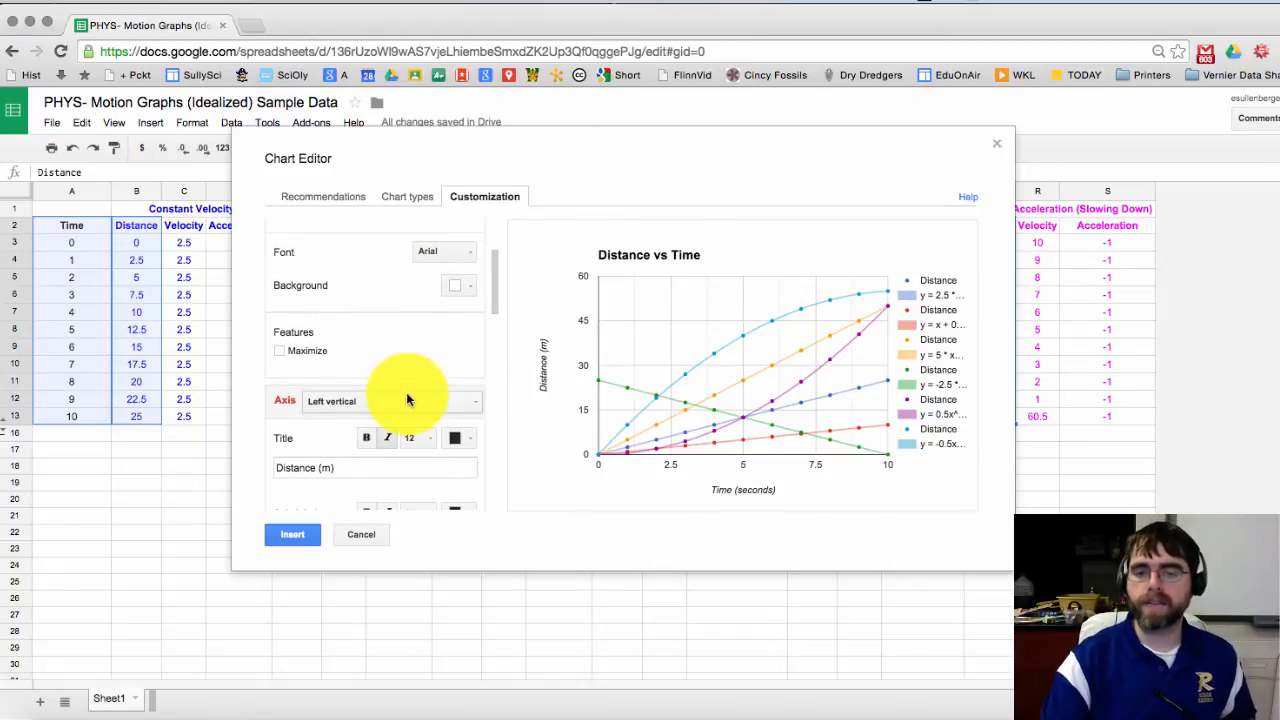
scroll(405, 400, "down", 10)
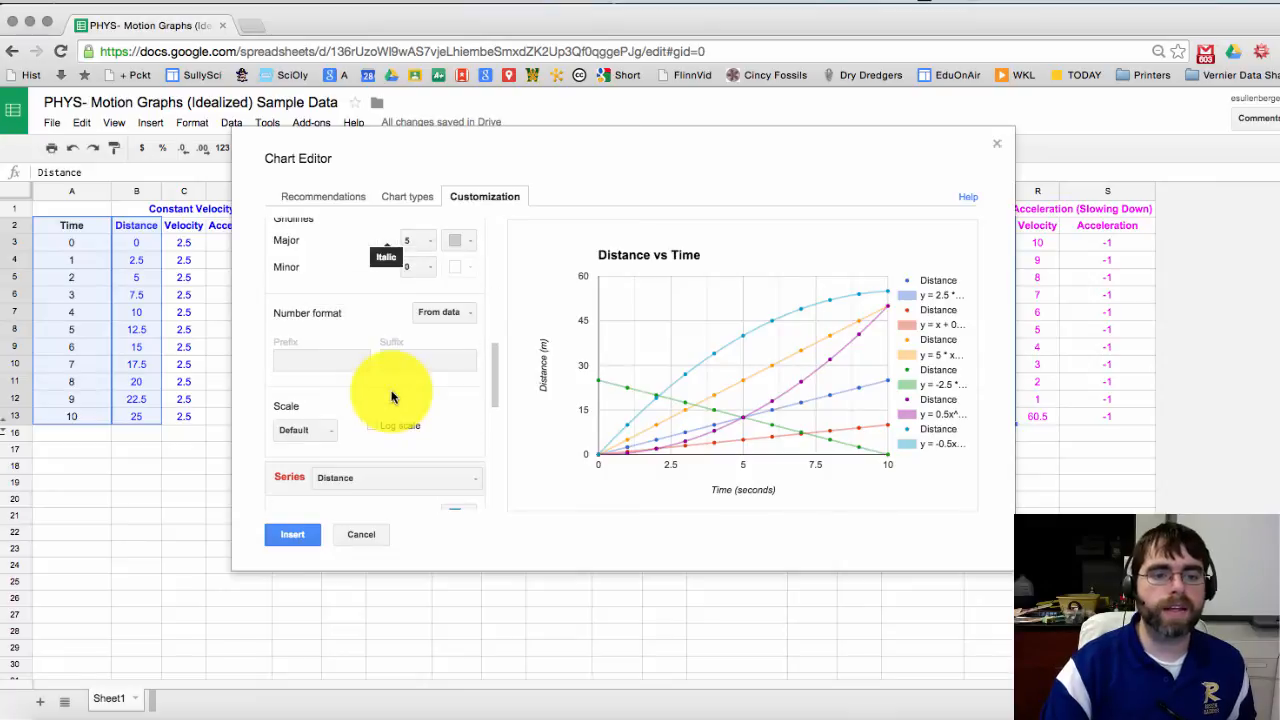
scroll(417, 440, "down", 5)
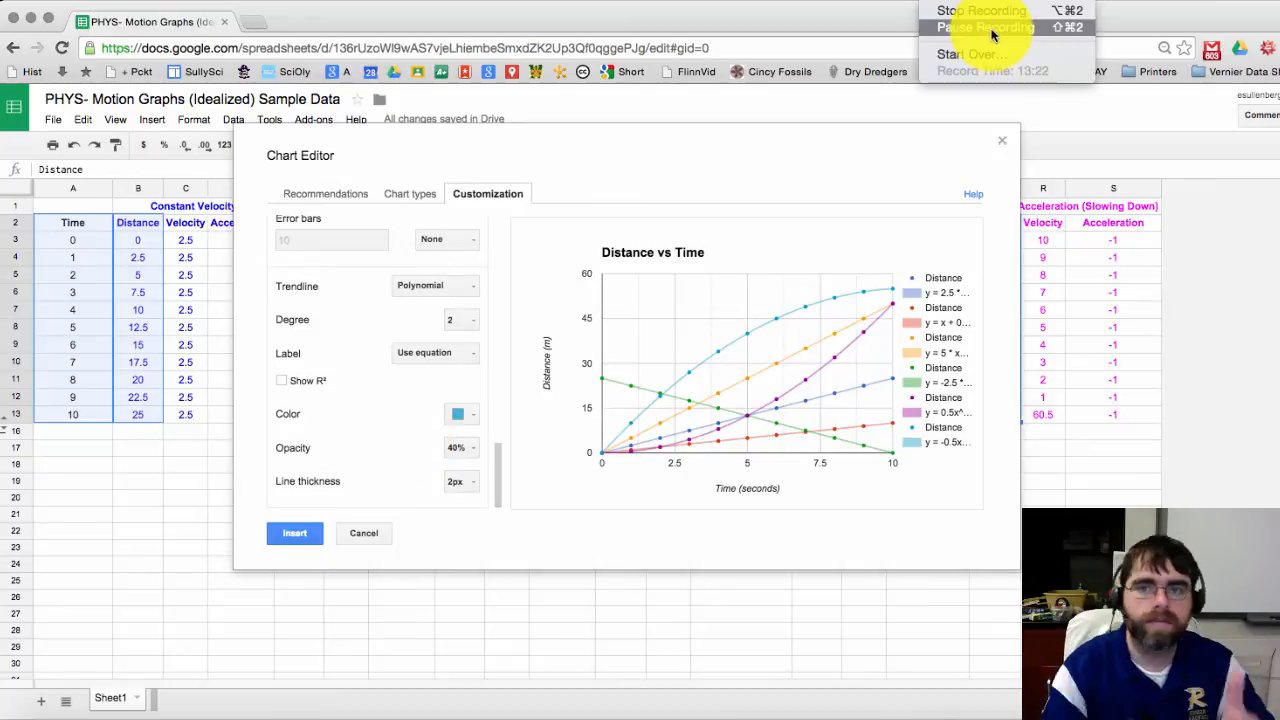
scroll(374, 406, "up", 7)
scroll(365, 397, "down", 5)
scroll(360, 380, "up", 5)
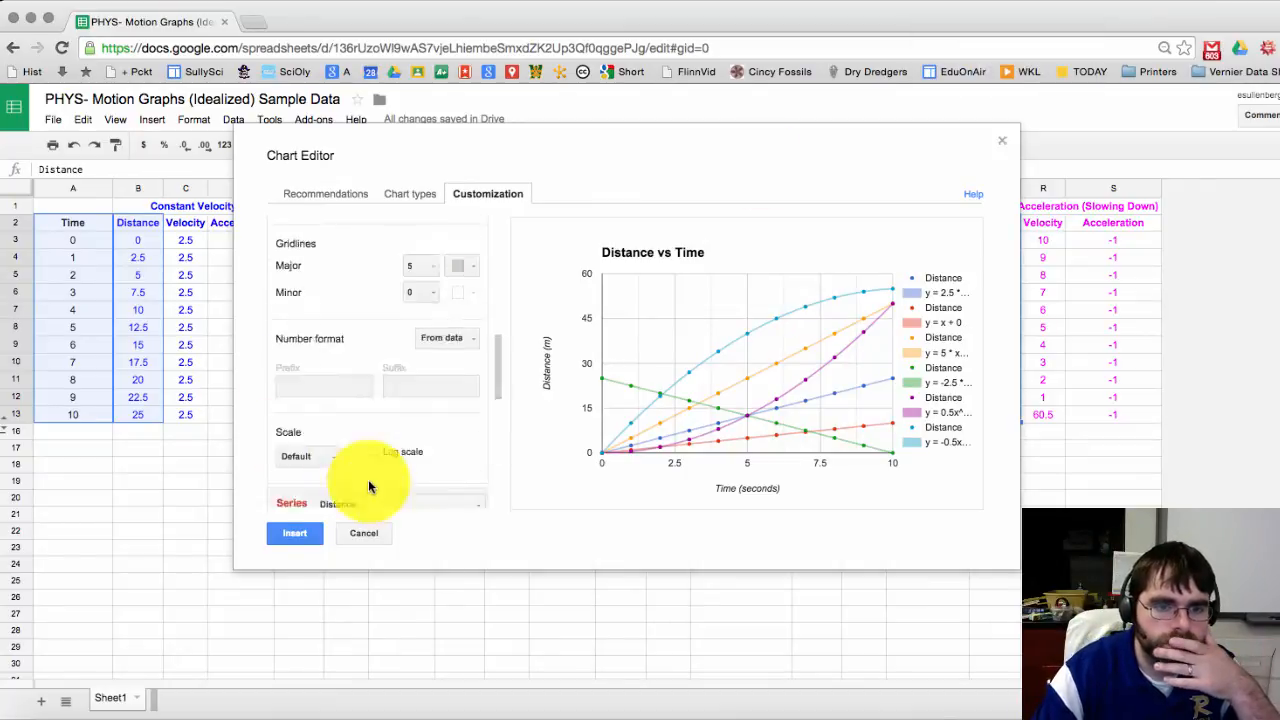
scroll(400, 400, "down", 2)
Step: Check the purple series' polynomial trendline, then insert the finished chart into the sheet
left_click(423, 363)
left_click(360, 470)
scroll(280, 381, "down", 5)
left_click(310, 533)
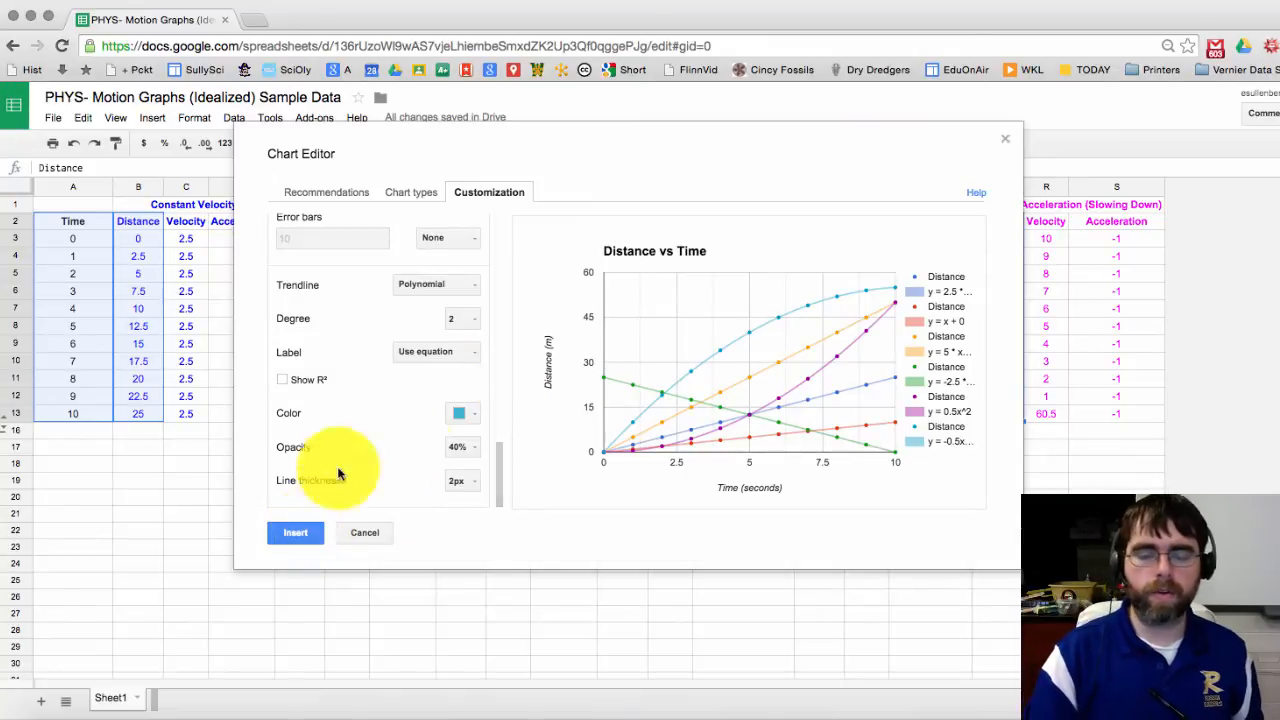
left_click(296, 536)
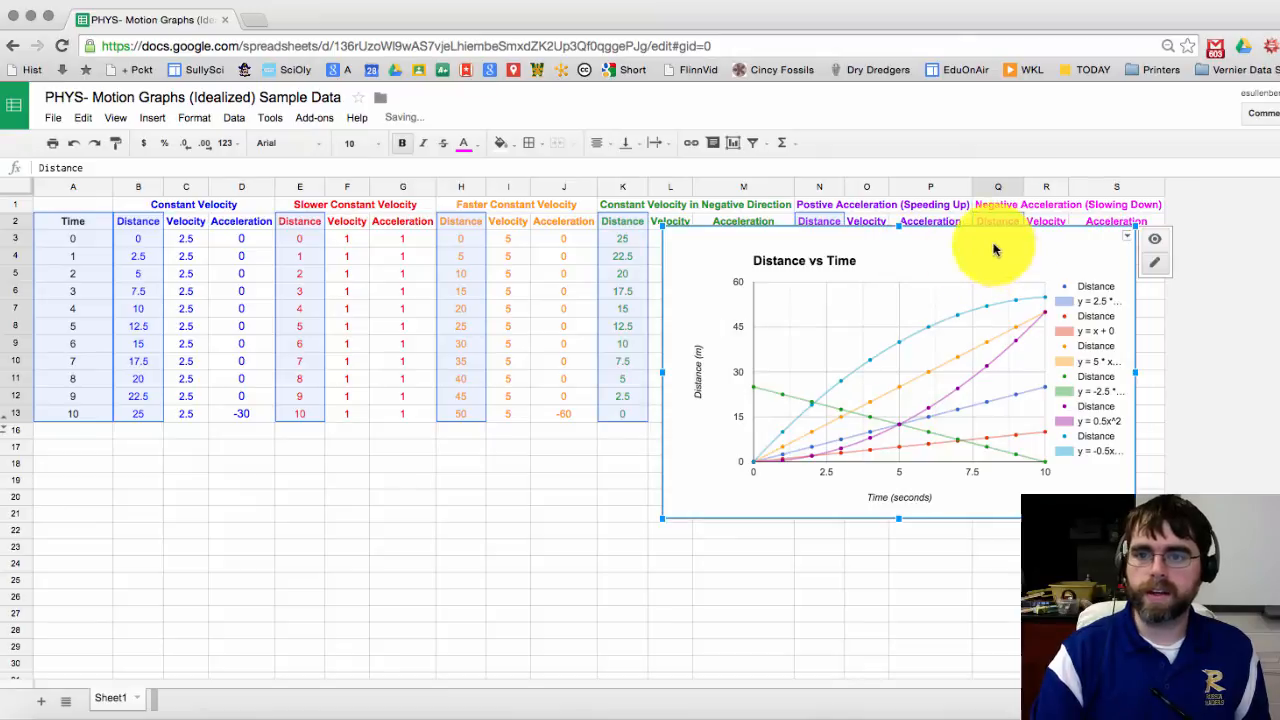
Step: Drag the chart below the data table and move it to its own sheet, Chart1
left_click_drag(993, 250, 640, 450)
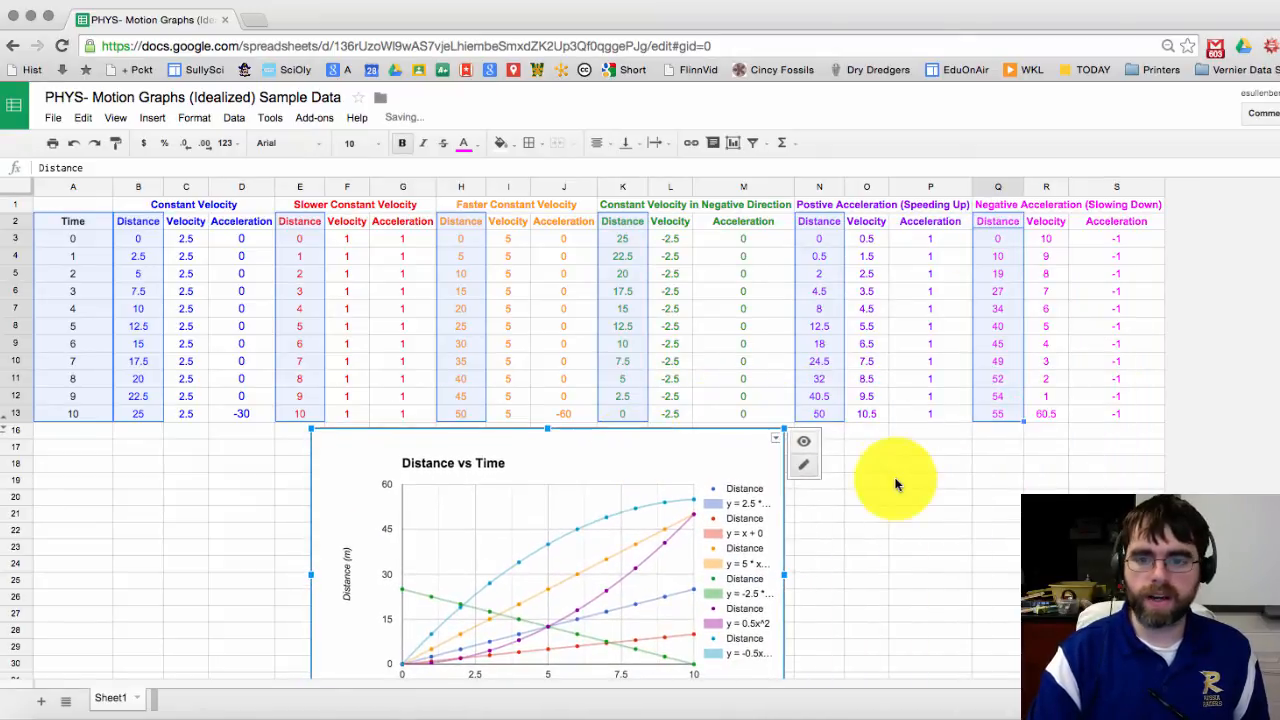
scroll(895, 484, "down", 3)
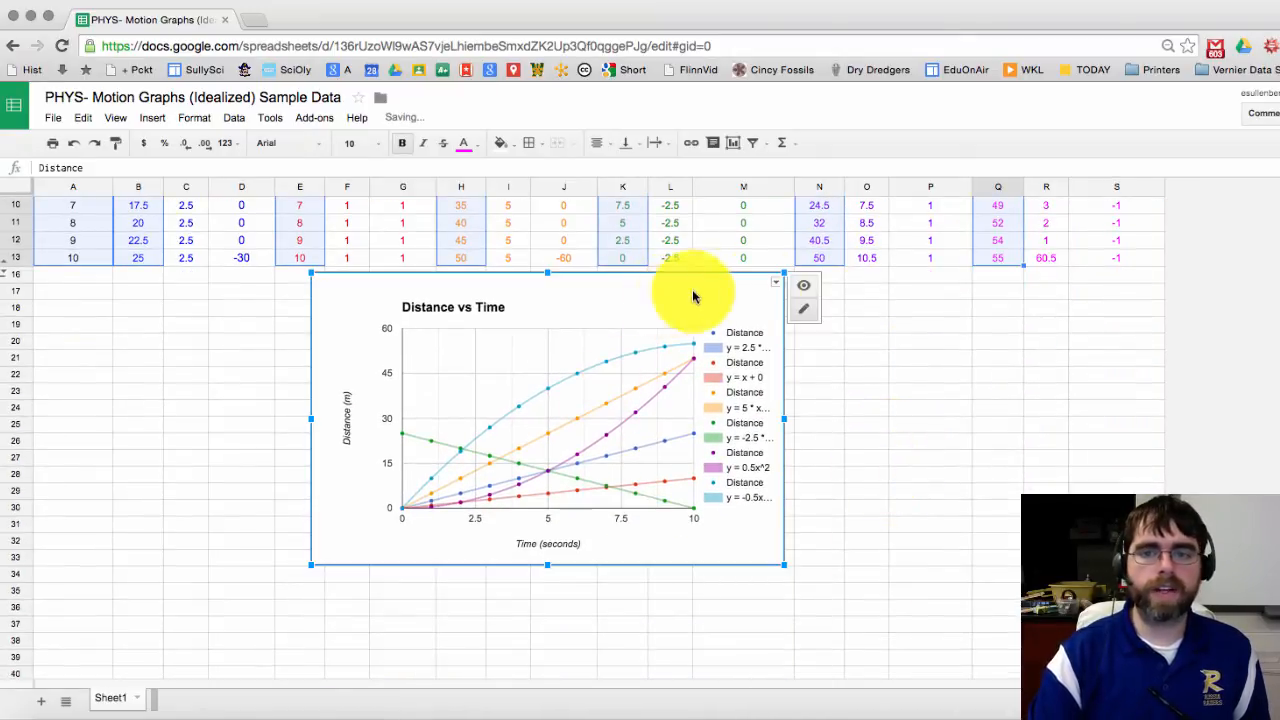
left_click(775, 283)
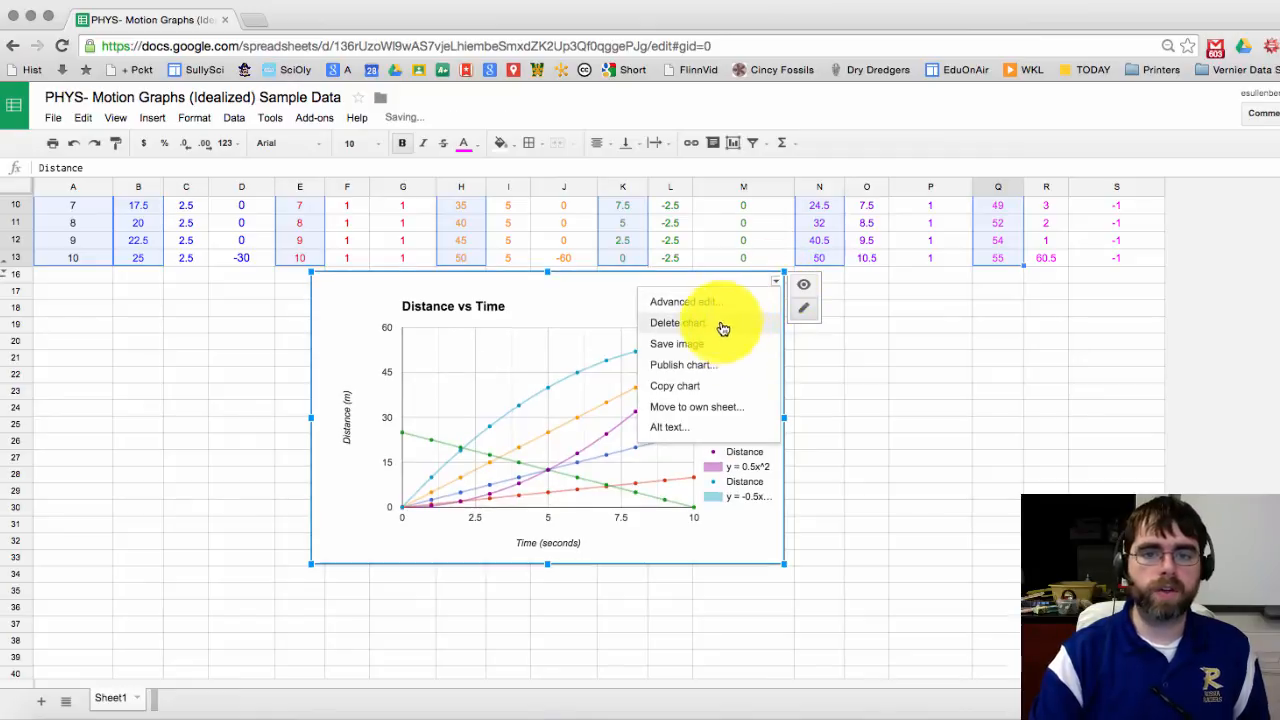
left_click(690, 409)
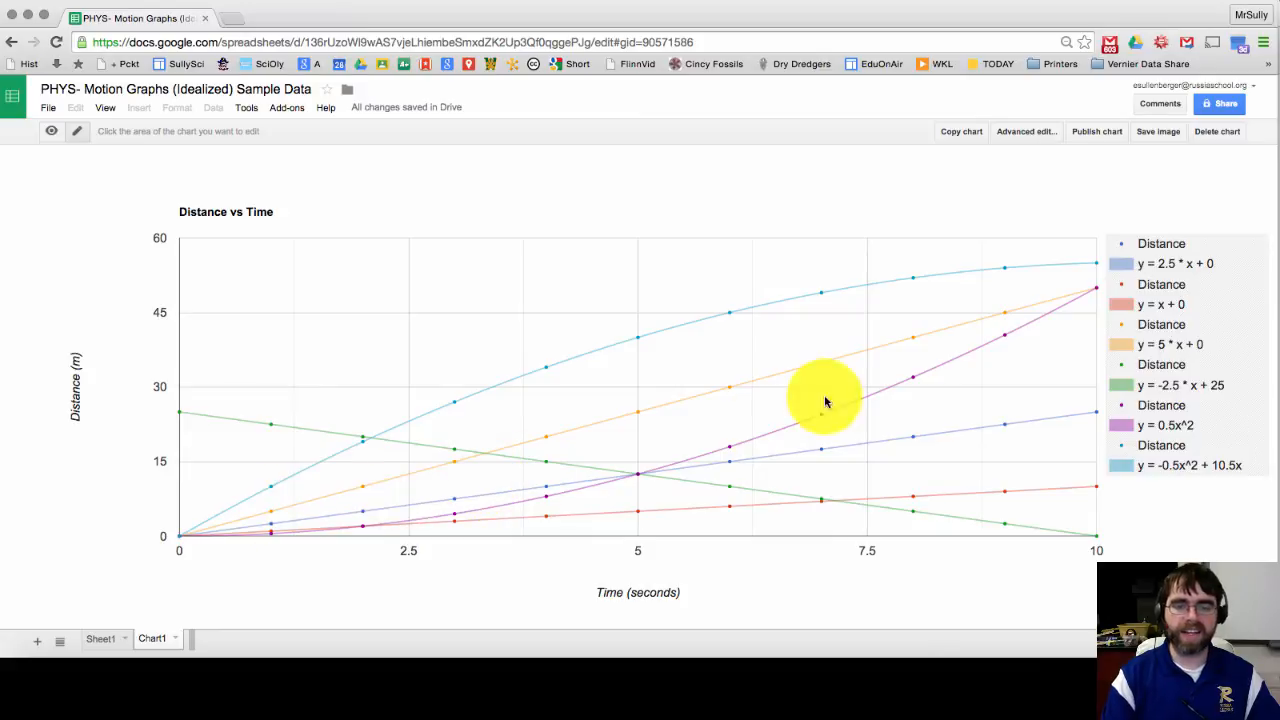
Step: Rename the Chart1 tab to 'Distance vs Time Graph', then return to the Sheet1 data
left_click(174, 640)
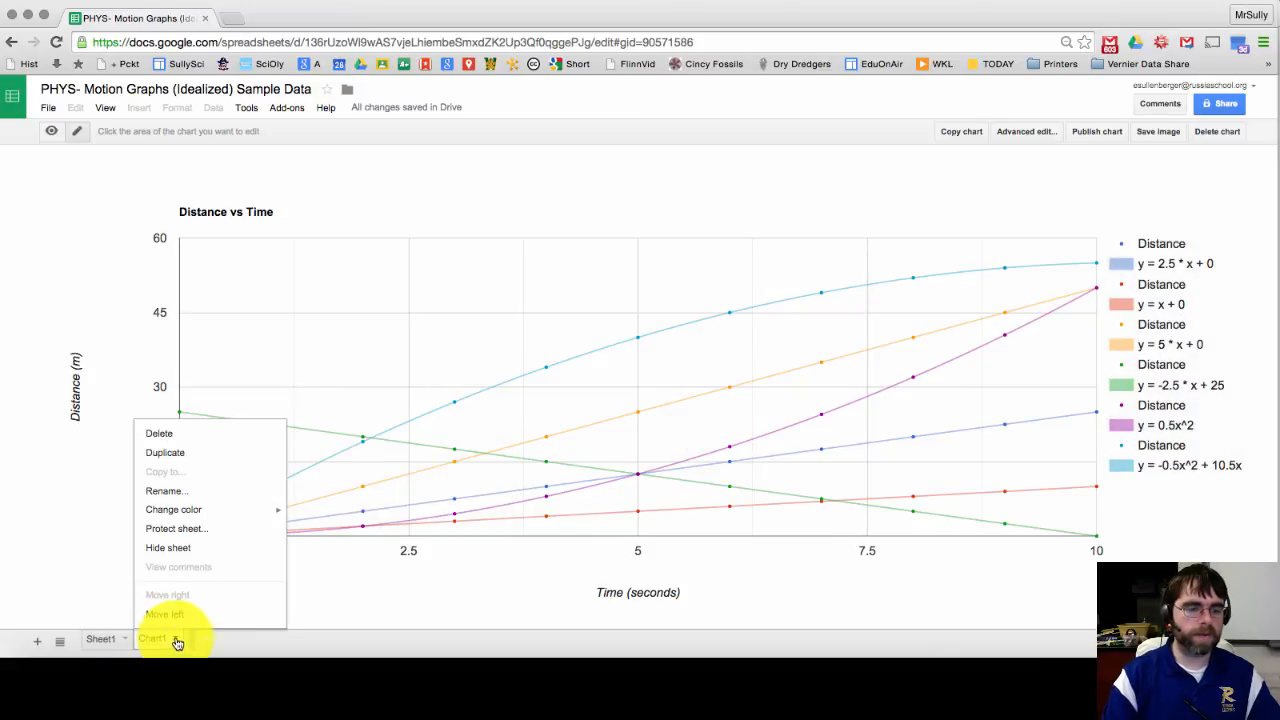
left_click(177, 491)
type("Distance vs Time Graph")
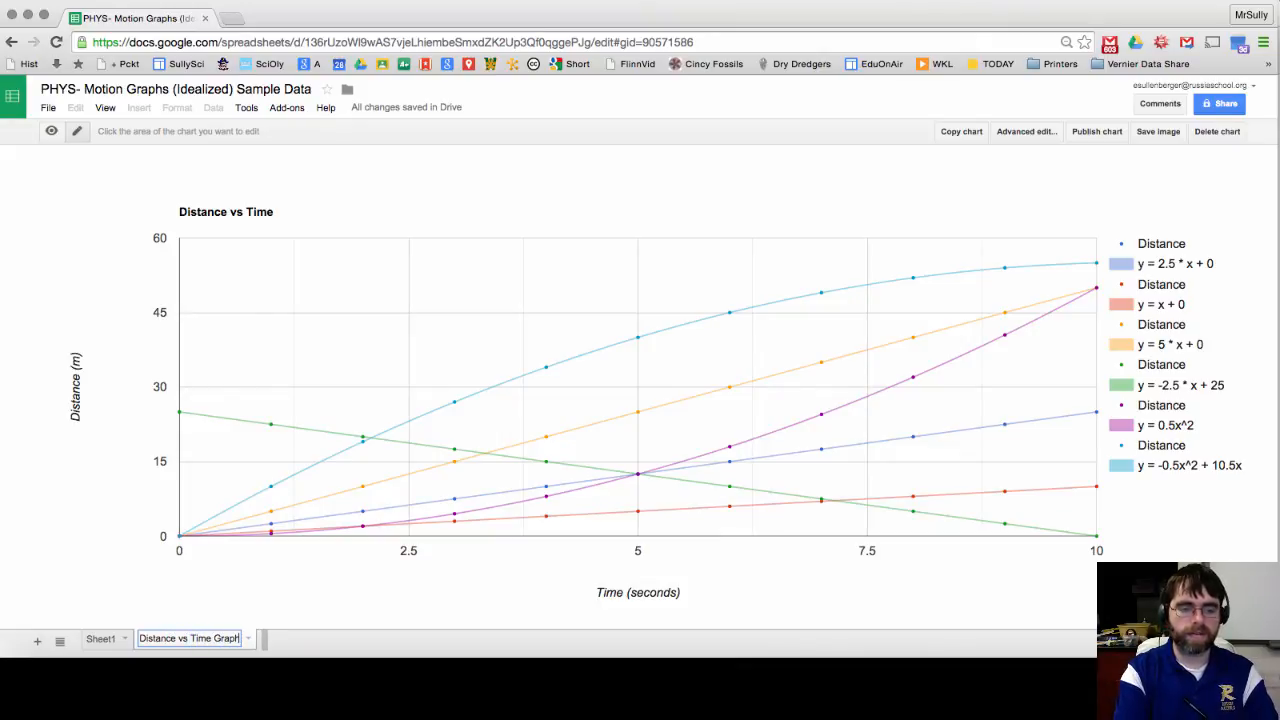
key("Return")
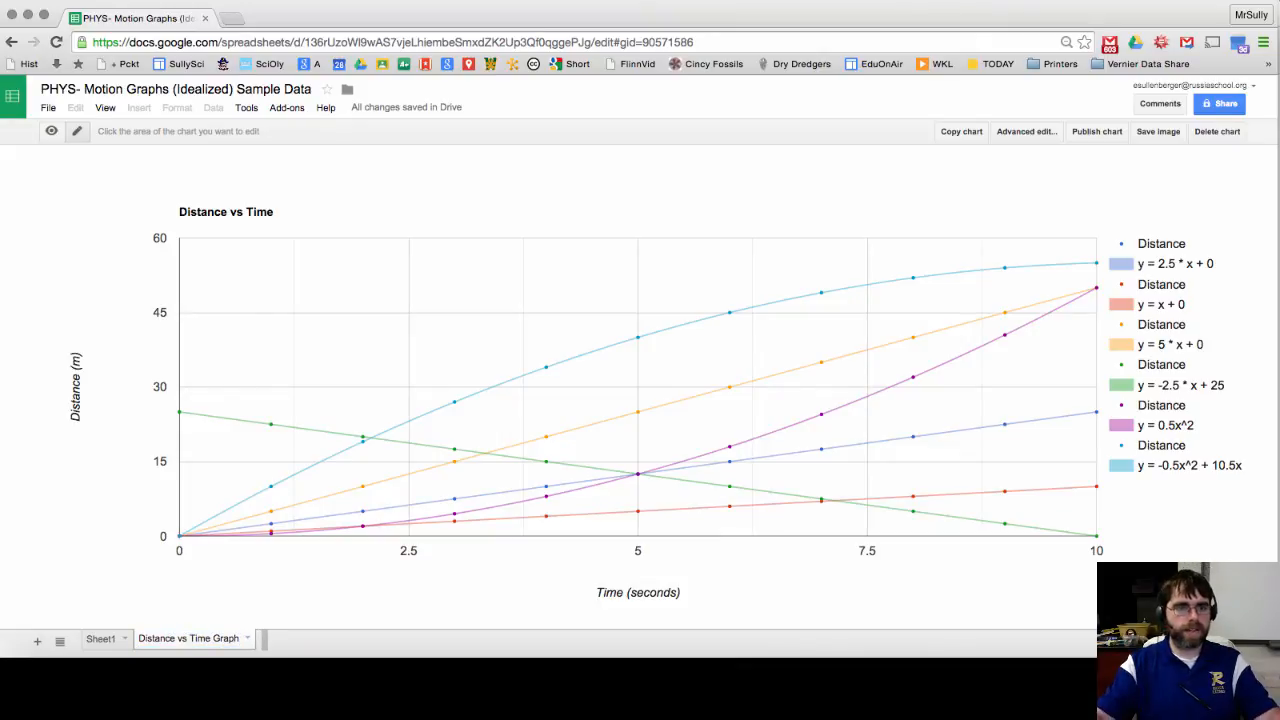
left_click(102, 641)
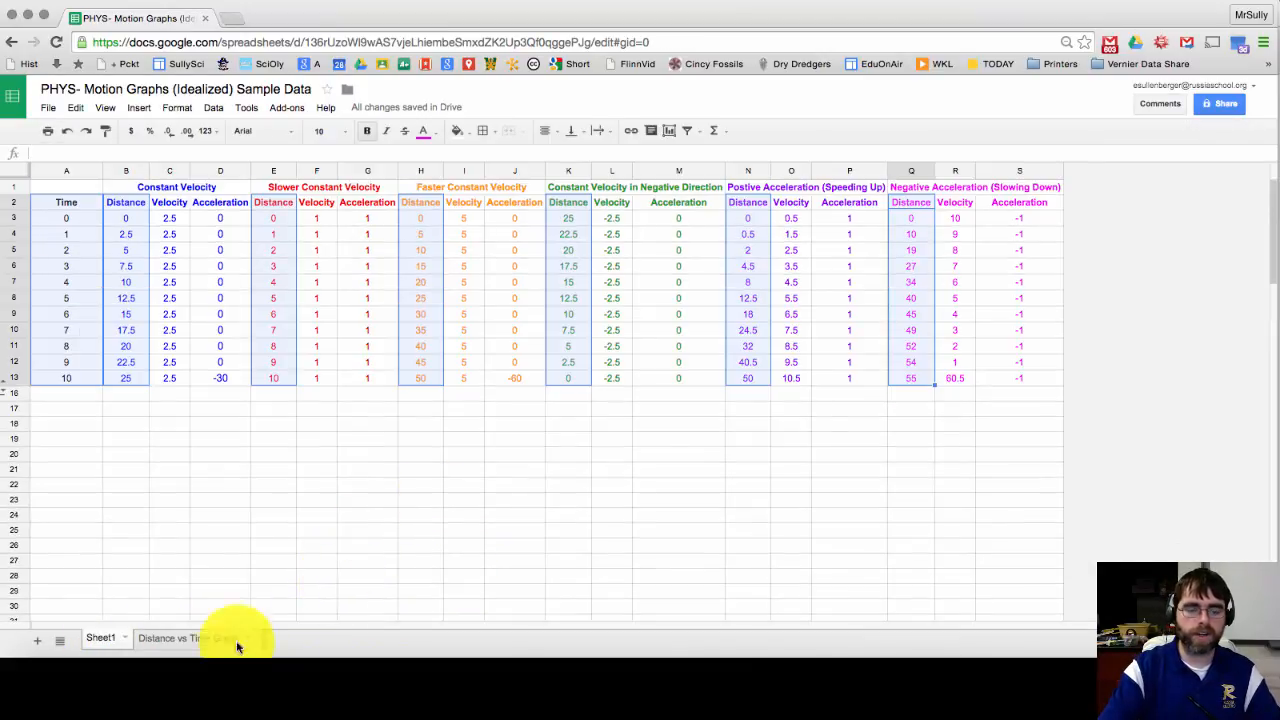
left_click(182, 641)
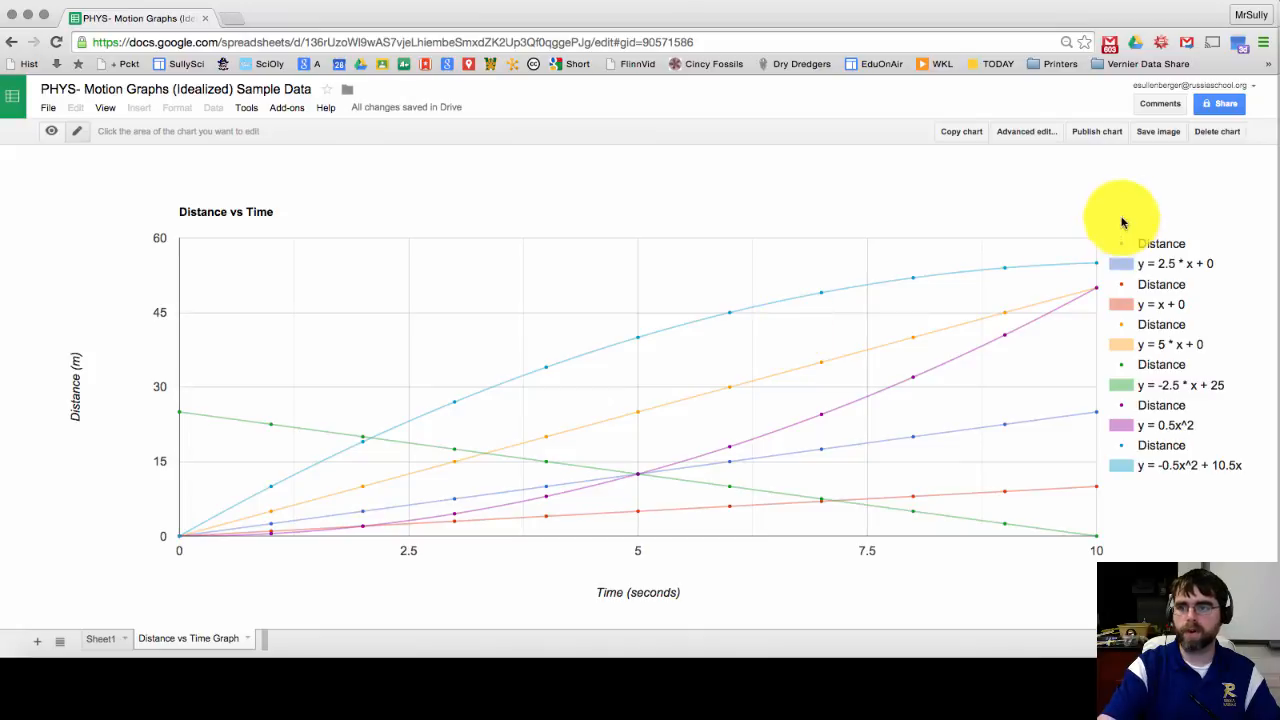
left_click(1064, 218)
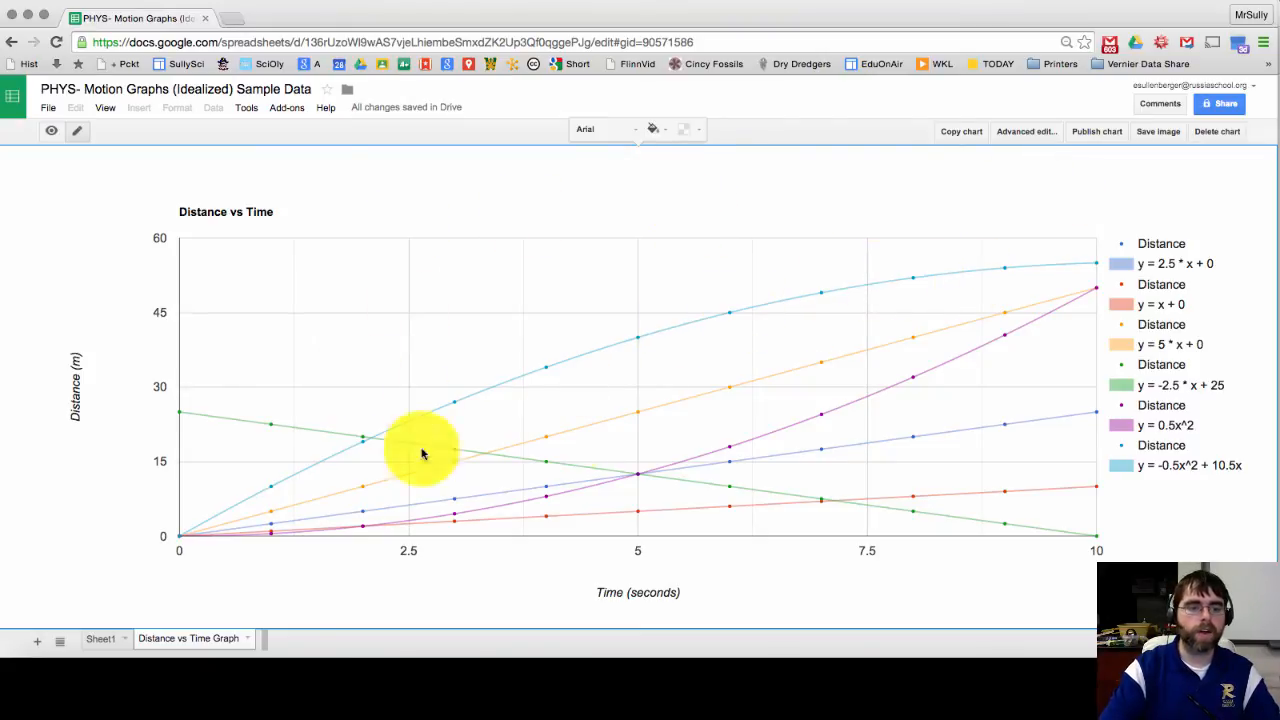
left_click(106, 640)
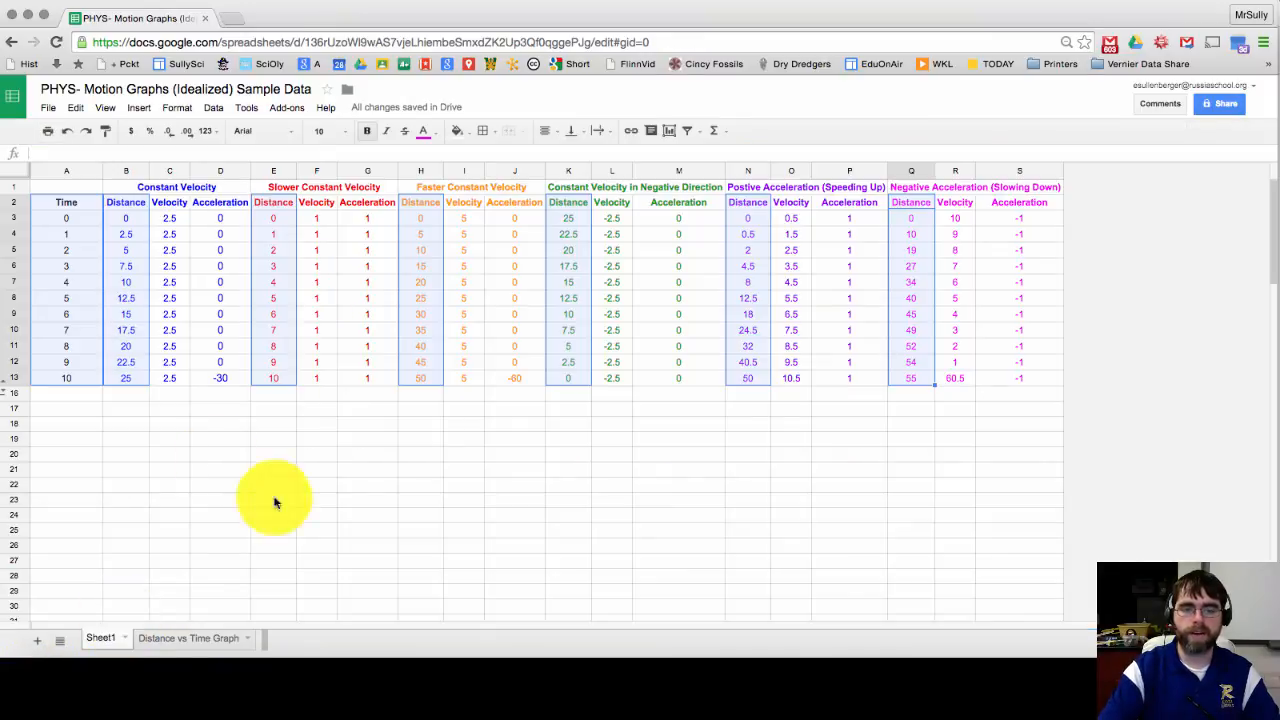
left_click(185, 645)
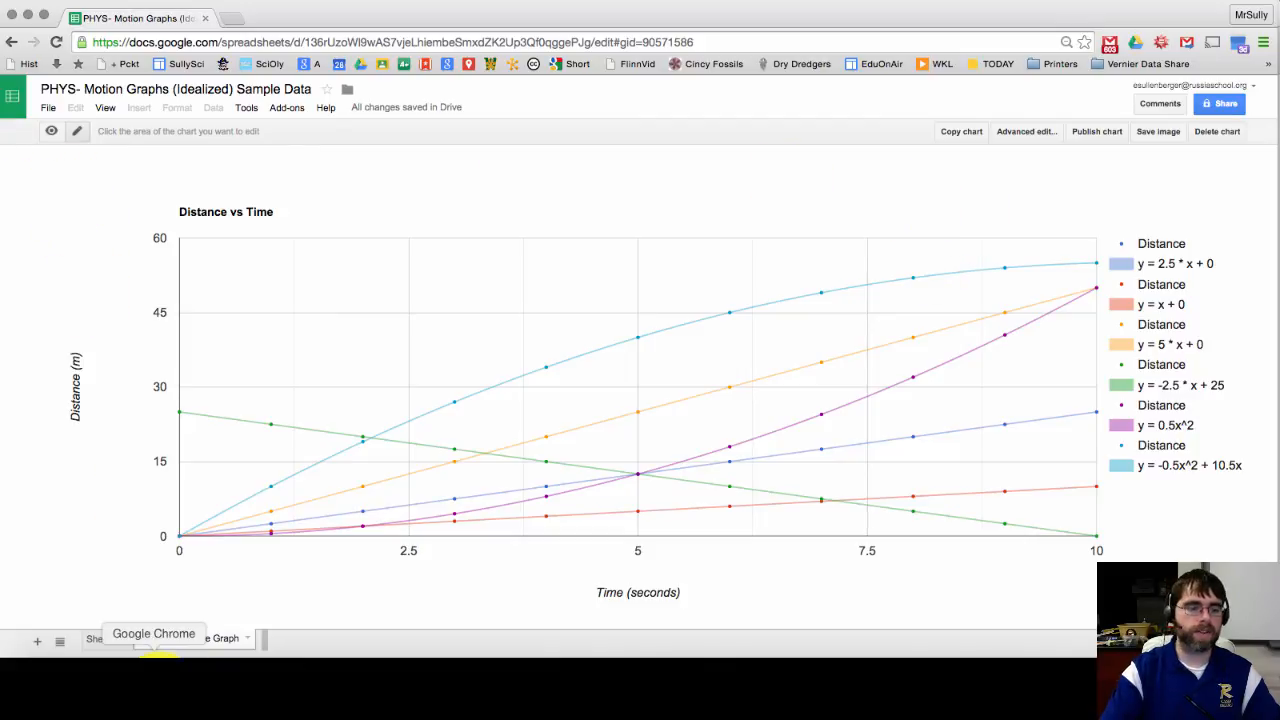
left_click(98, 640)
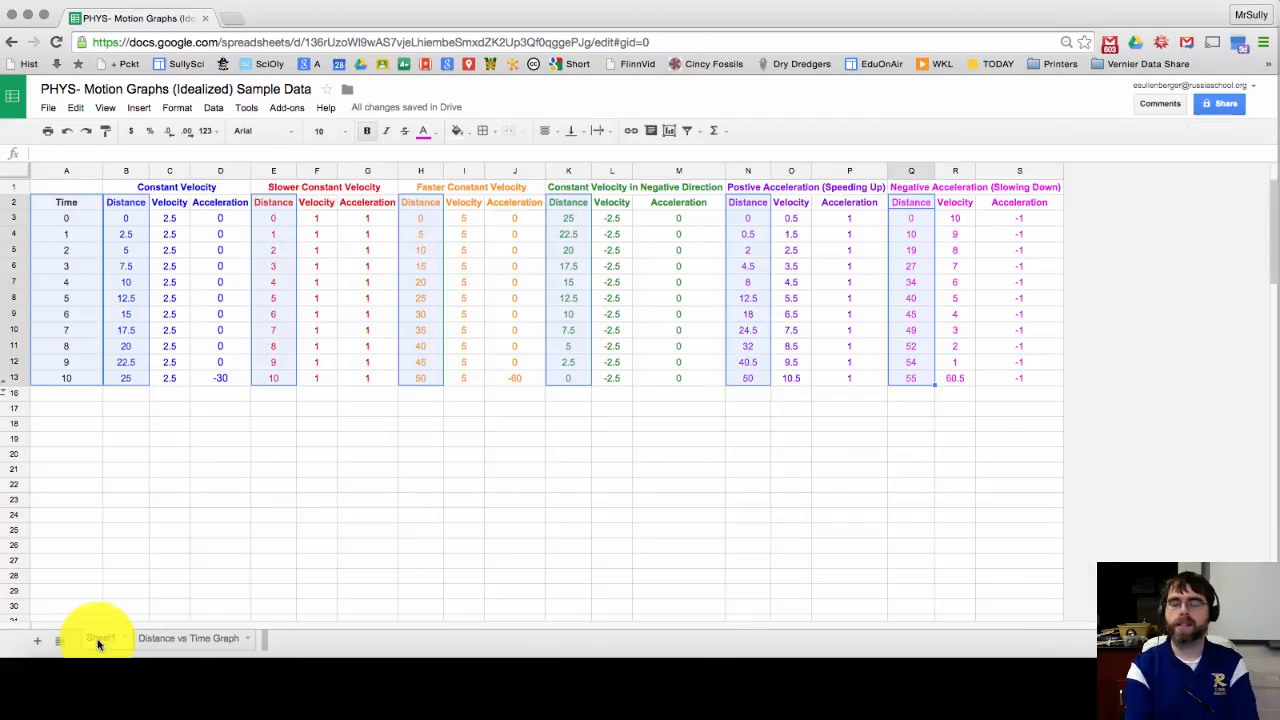